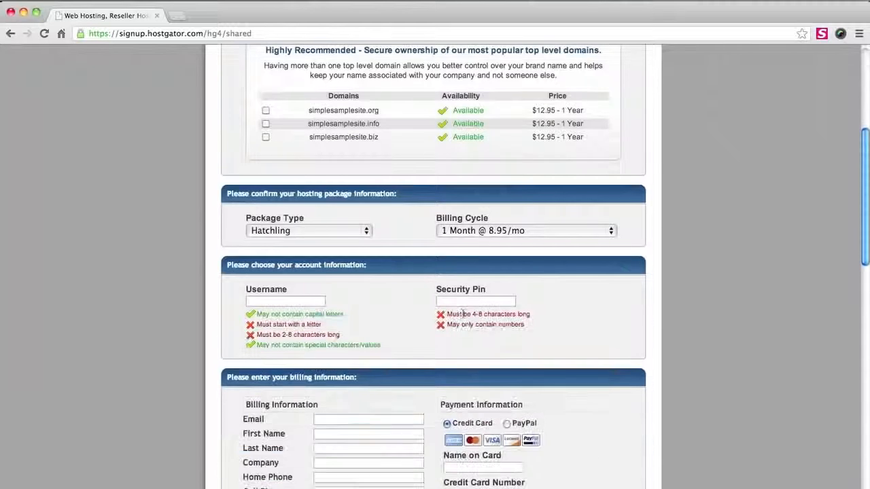
Try the Baby hosting package type, and return the selection to Hatchling
click(368, 232)
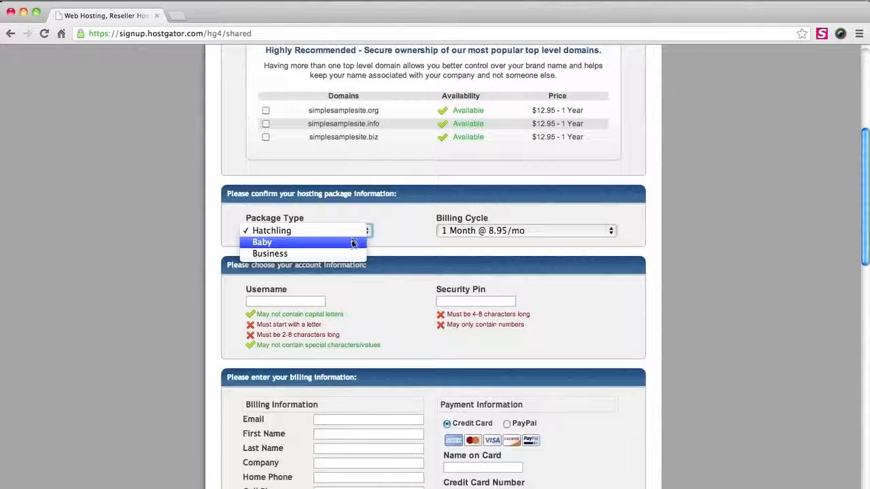
click(353, 242)
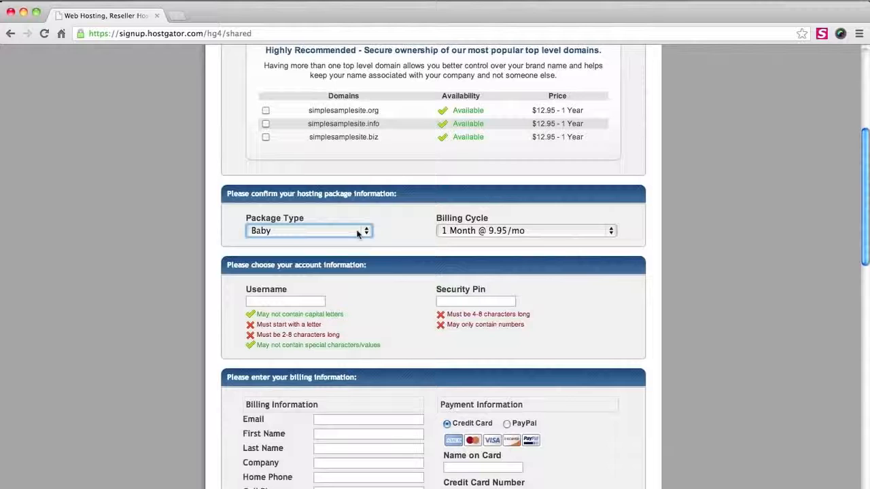
click(358, 234)
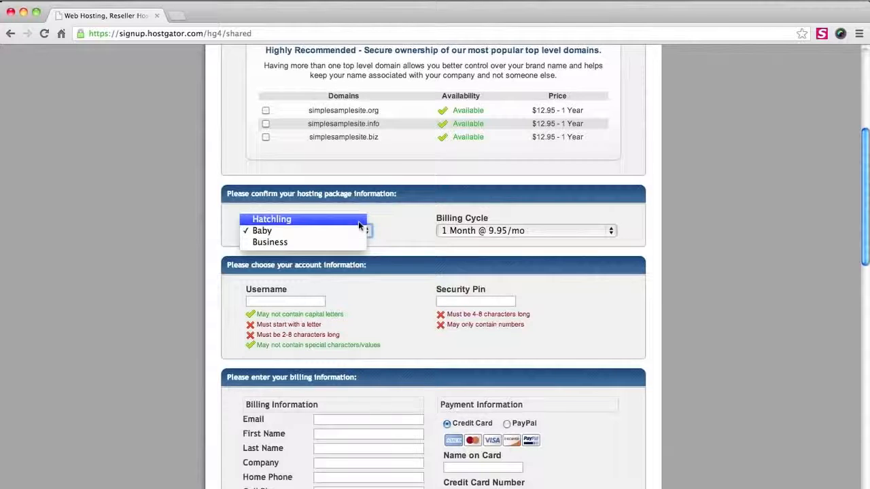
click(359, 219)
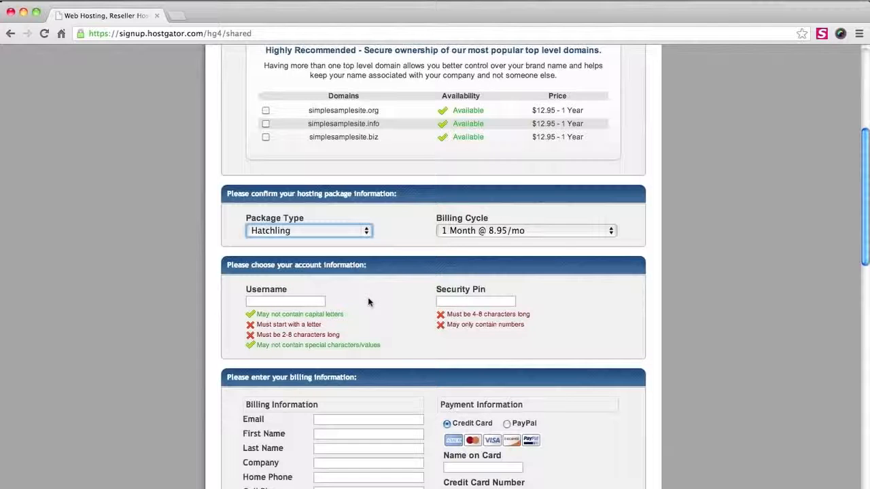
Go through the account fields and try PayPal as payment method, returning it to Credit Card
click(323, 299)
scroll(336, 360, down, 5)
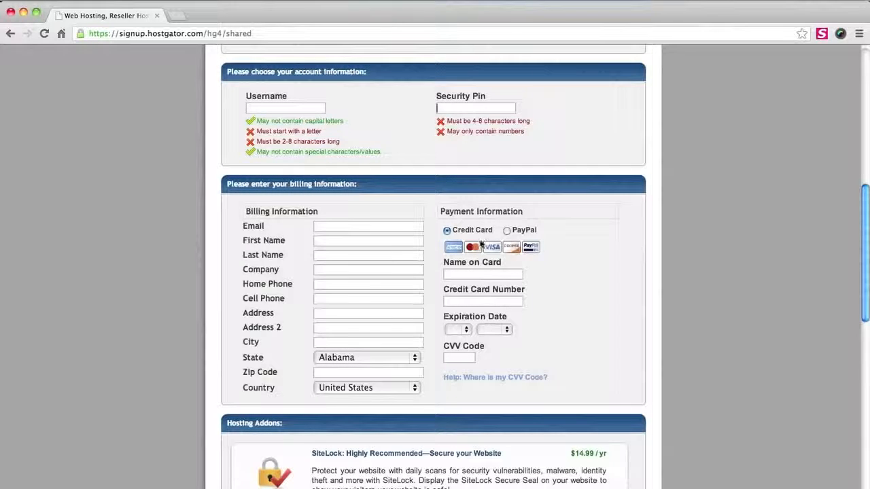
click(506, 231)
click(447, 231)
Deselect the SiteLock add-on on the order form and validate the coupon code 1CENT
scroll(430, 291, down, 5)
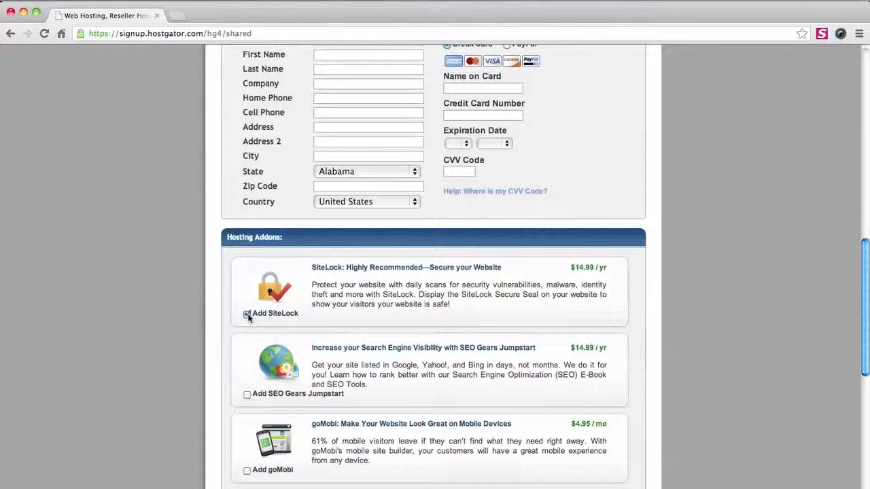
scroll(266, 326, down, 7)
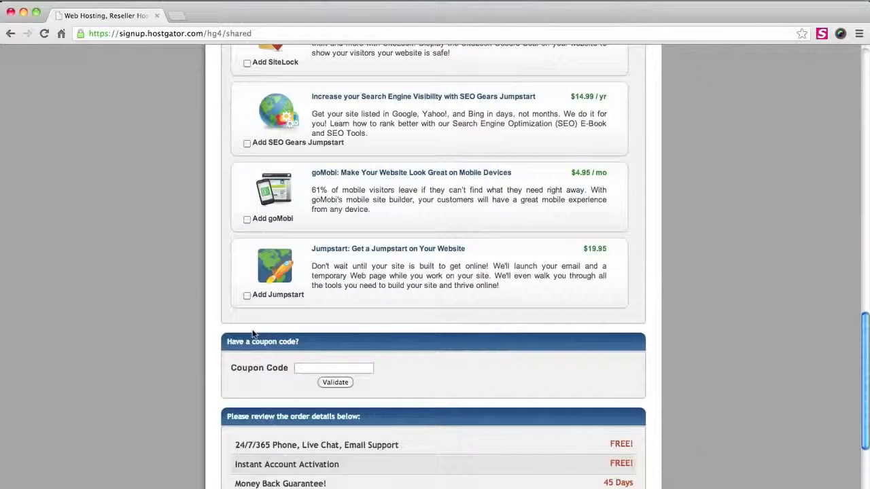
click(313, 367)
text(ICen)
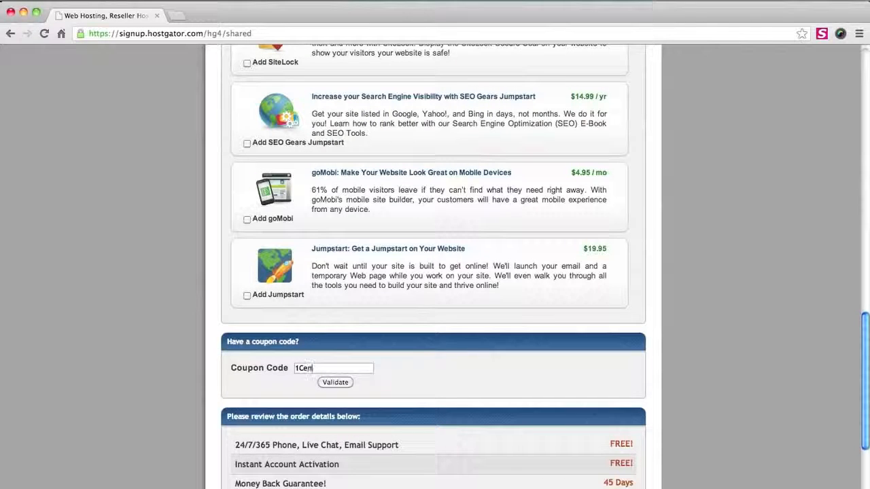
key(BackSpace)
text(ET)
key(BackSpace)
text(NT)
click(348, 381)
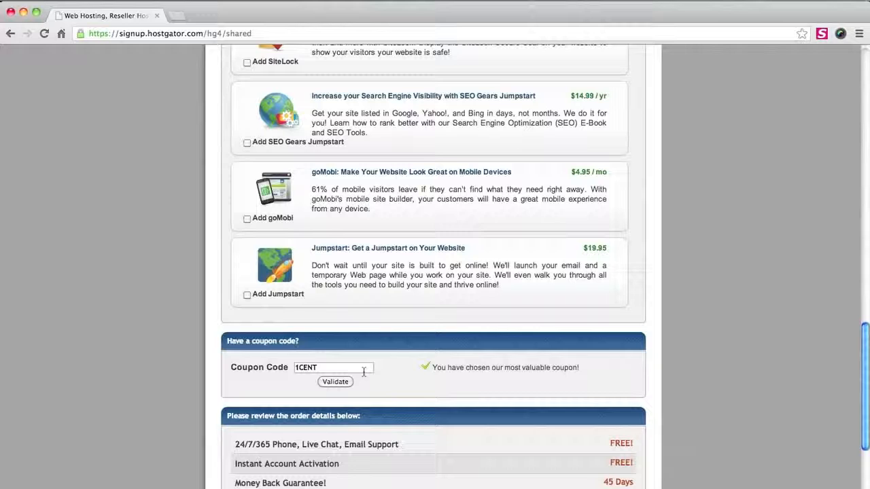
scroll(466, 404, down, 5)
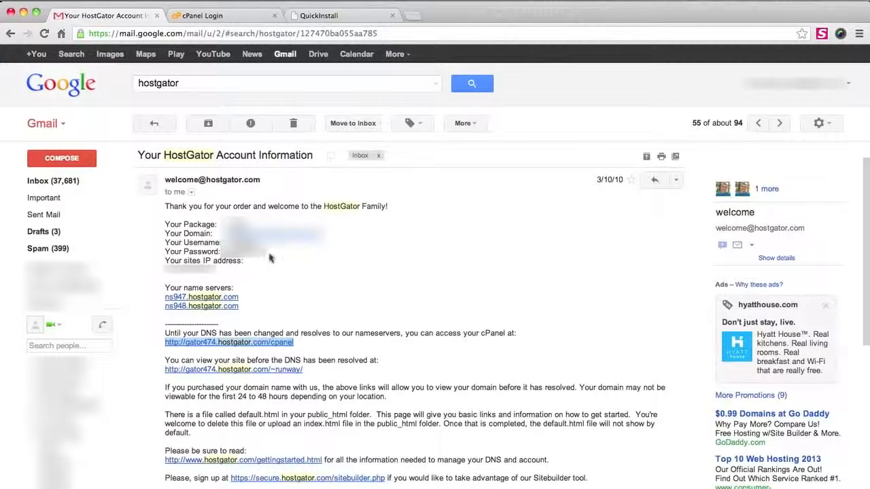
Locate the login details and cPanel link in the HostGator welcome email, and log in to cPanel with the account username and password
drag(272, 240, 166, 248)
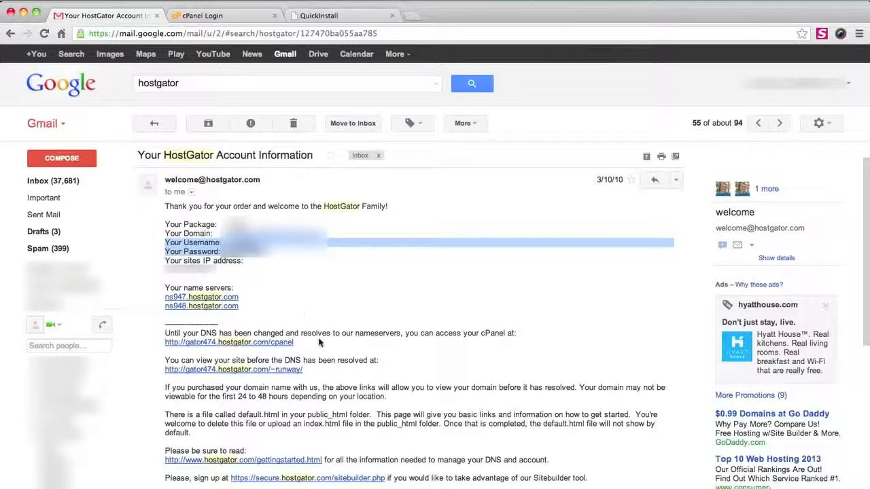
drag(318, 345, 165, 345)
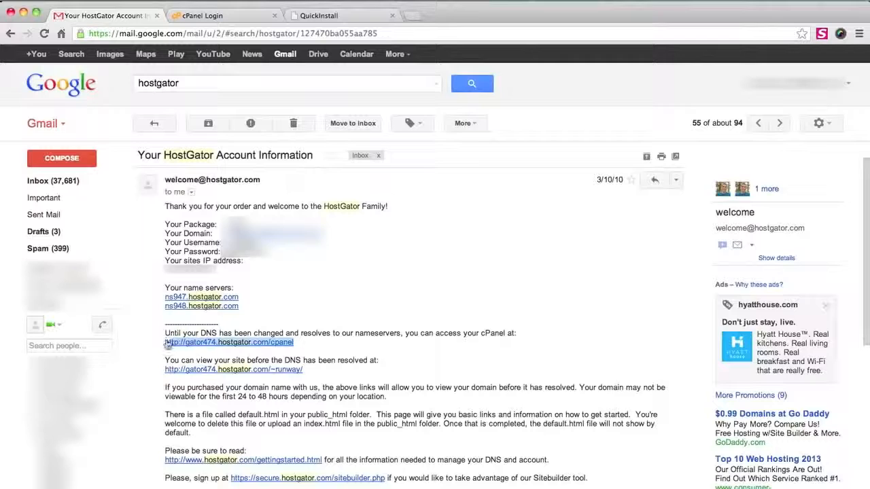
click(252, 17)
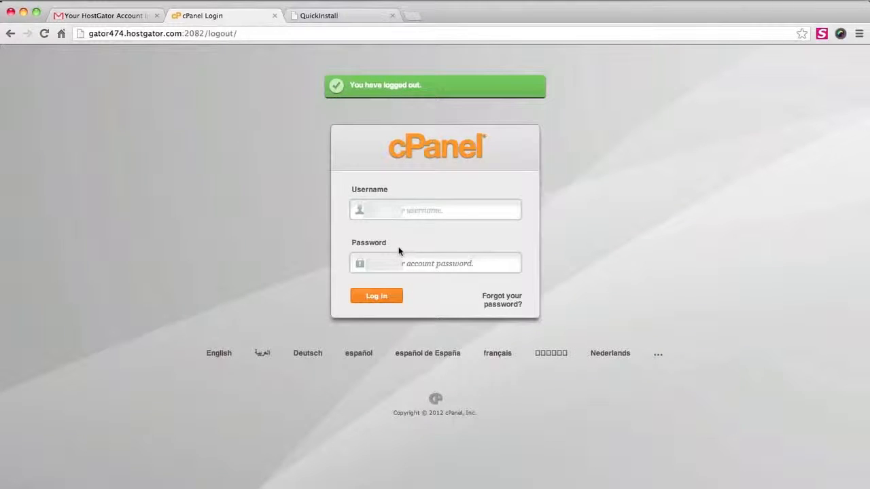
text(a**)
key(Tab)
text(*)
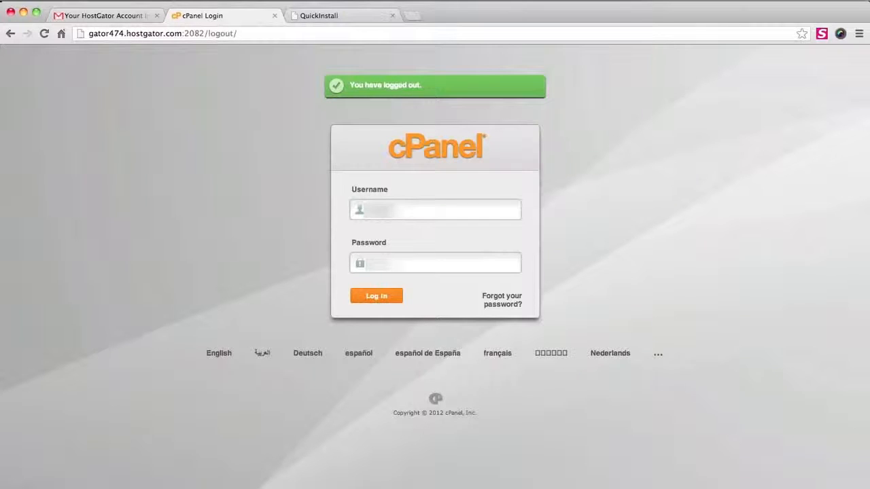
key(Return)
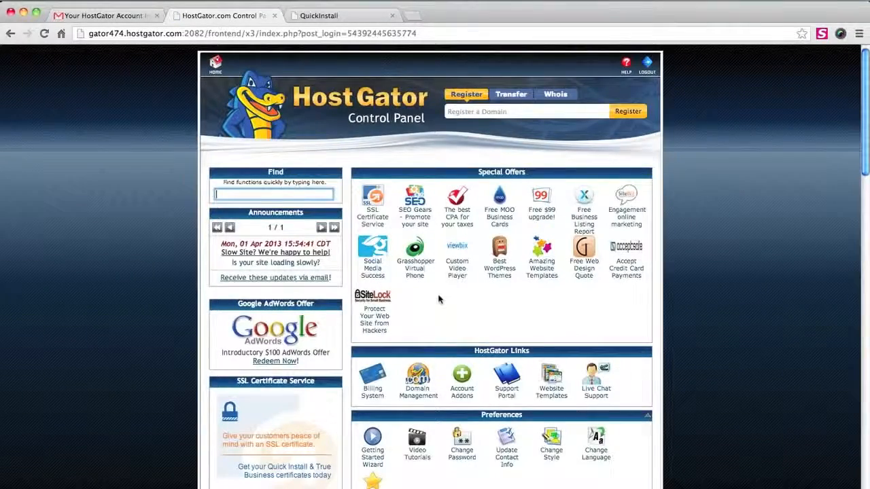
Open QuickInstall from the control panel's Software/Services section and select WordPress under Blog Software
scroll(439, 297, down, 2)
scroll(482, 252, up, 2)
scroll(496, 255, down, 8)
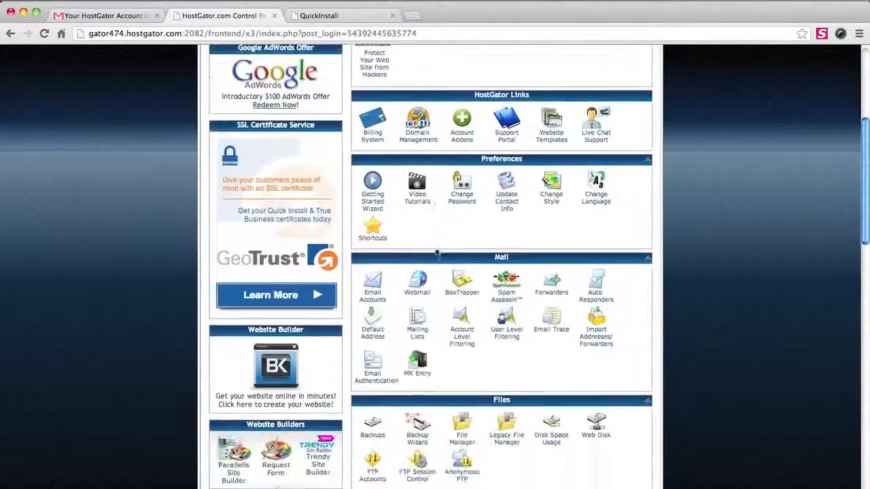
scroll(495, 267, down, 11)
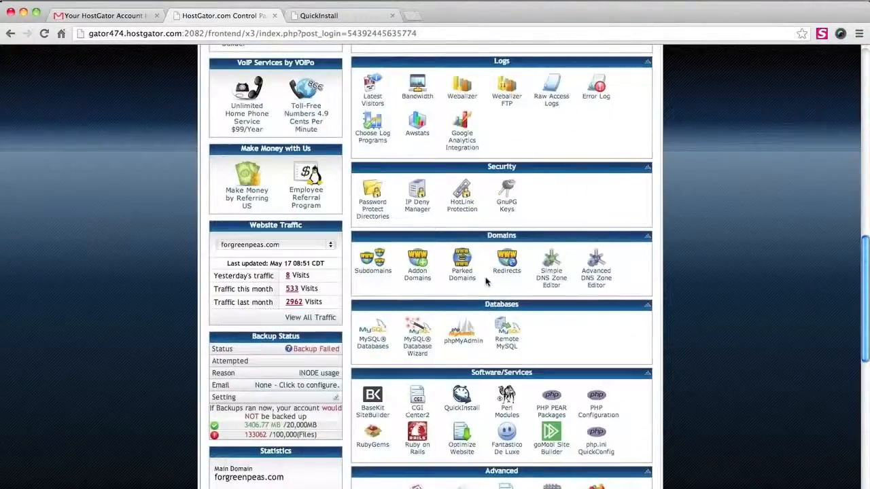
scroll(488, 293, down, 4)
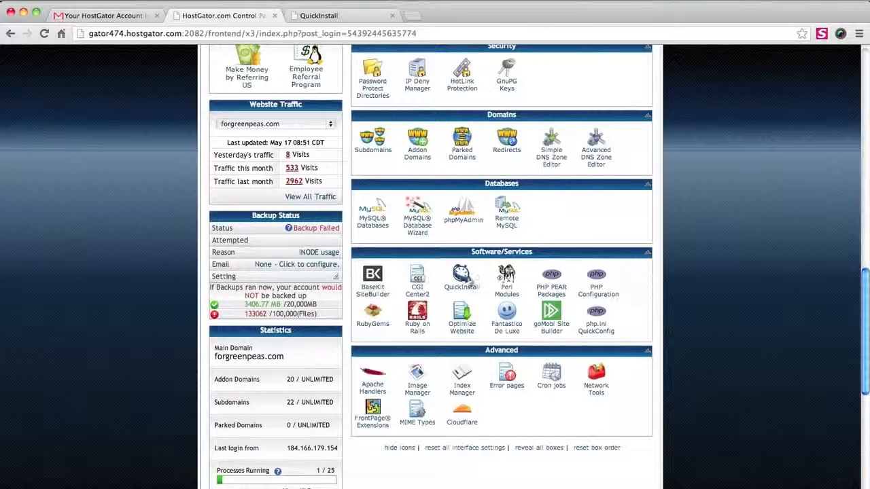
click(465, 282)
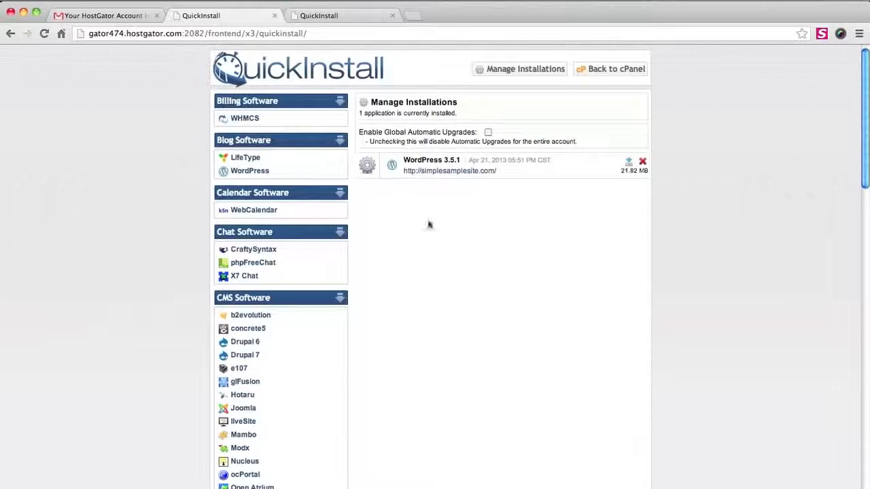
click(250, 172)
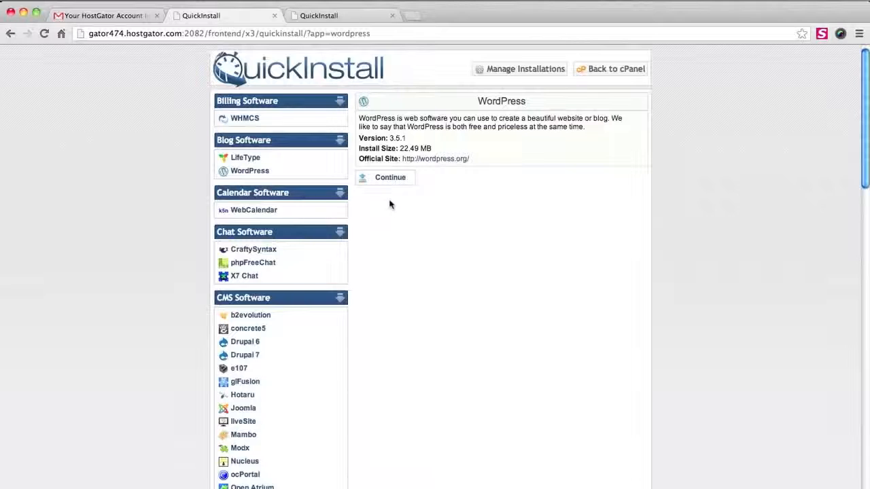
Check the prepared WordPress form for simplesamplesite.com, with blog title Simple Sample Site and the admin's details, and run the installation
click(344, 18)
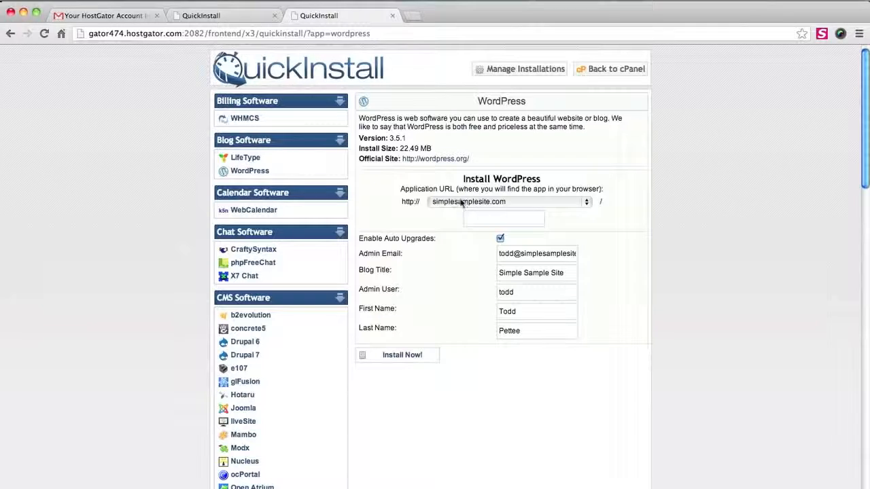
click(518, 257)
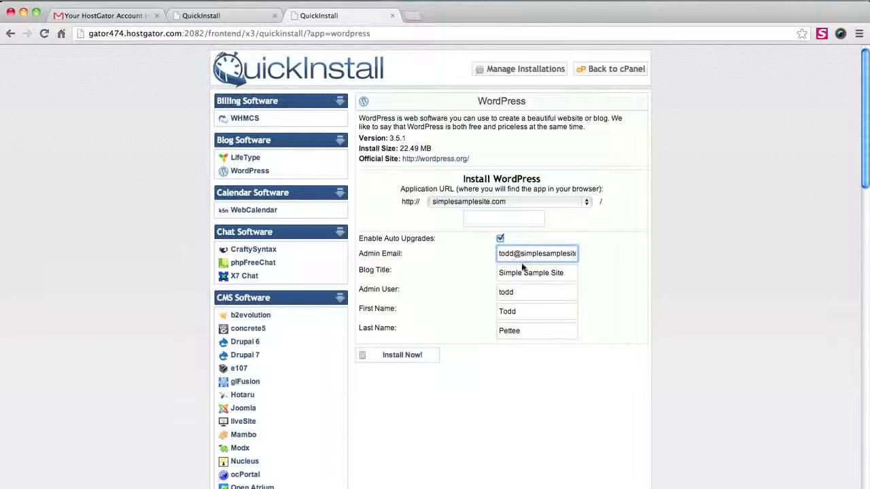
click(522, 274)
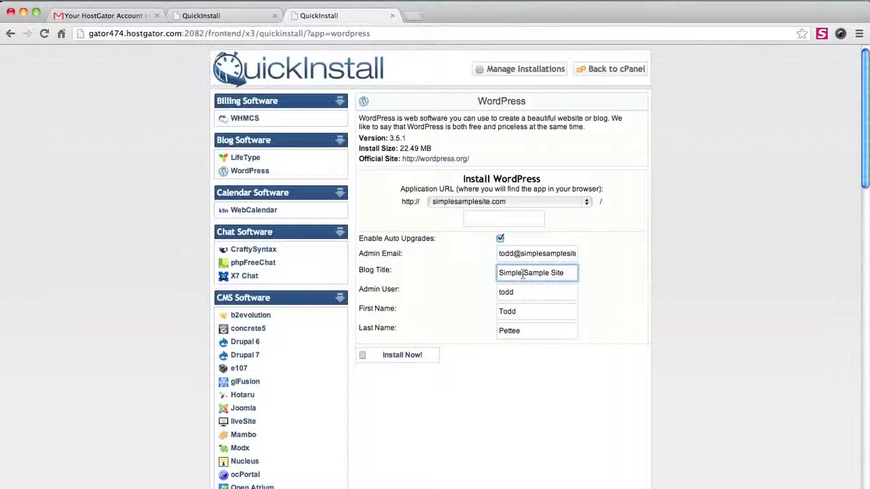
click(525, 292)
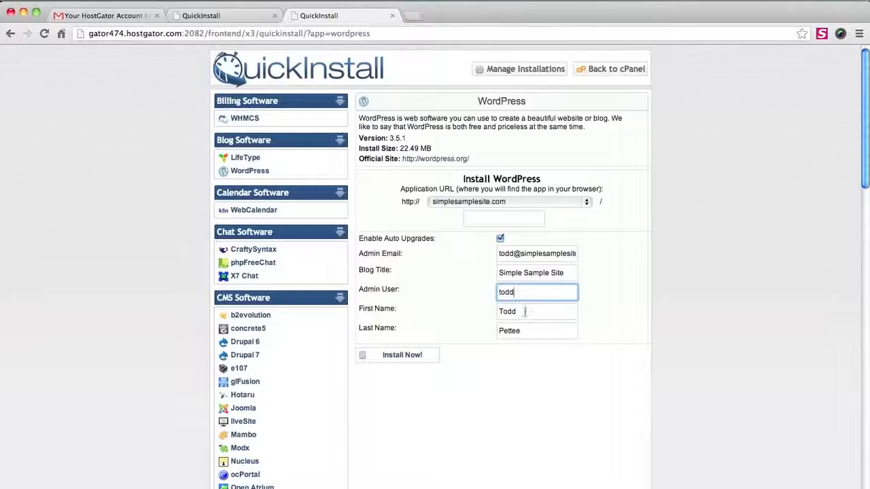
click(525, 311)
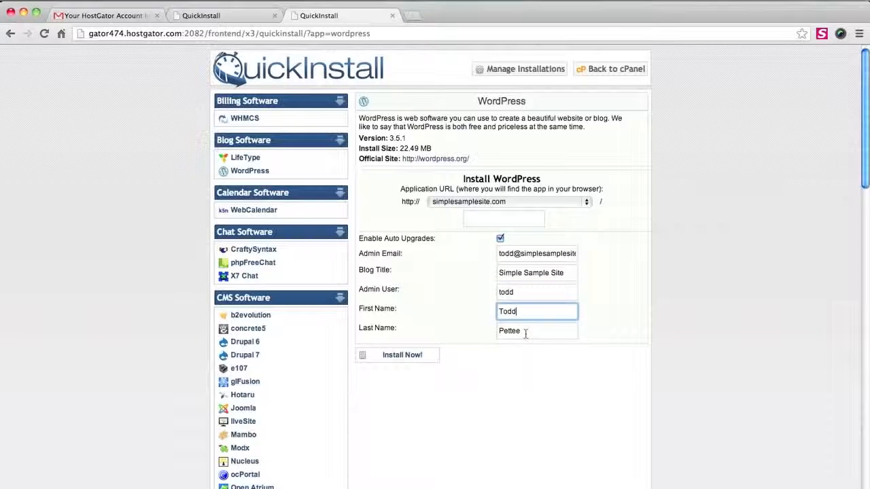
click(526, 333)
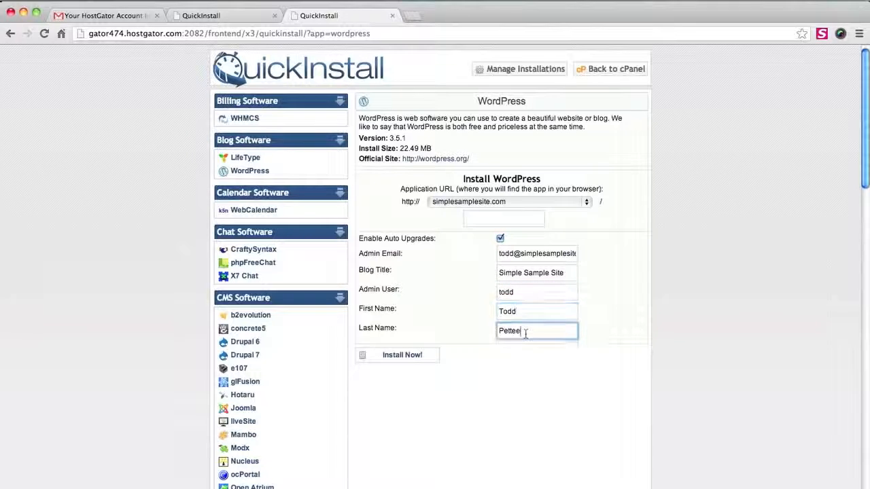
click(430, 356)
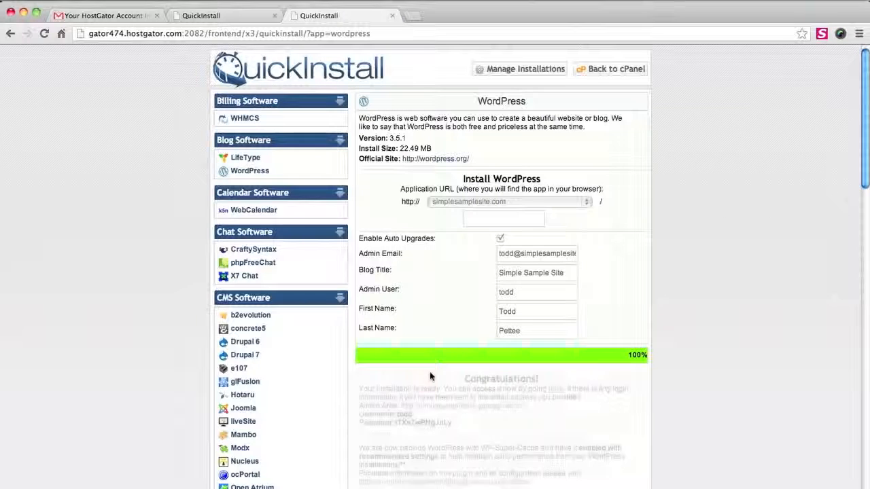
Highlight the WordPress login details in the installation confirmation and copy the generated admin password
drag(466, 375, 540, 381)
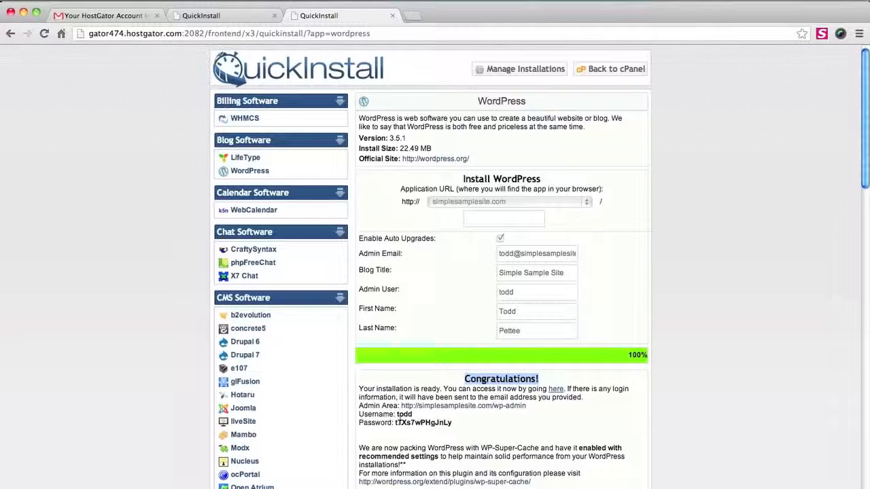
drag(360, 412, 463, 421)
click(464, 425)
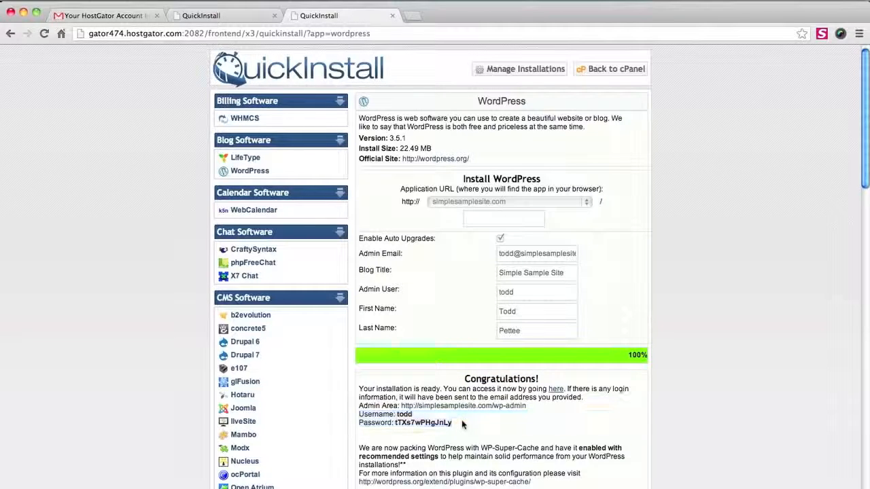
drag(461, 427, 395, 423)
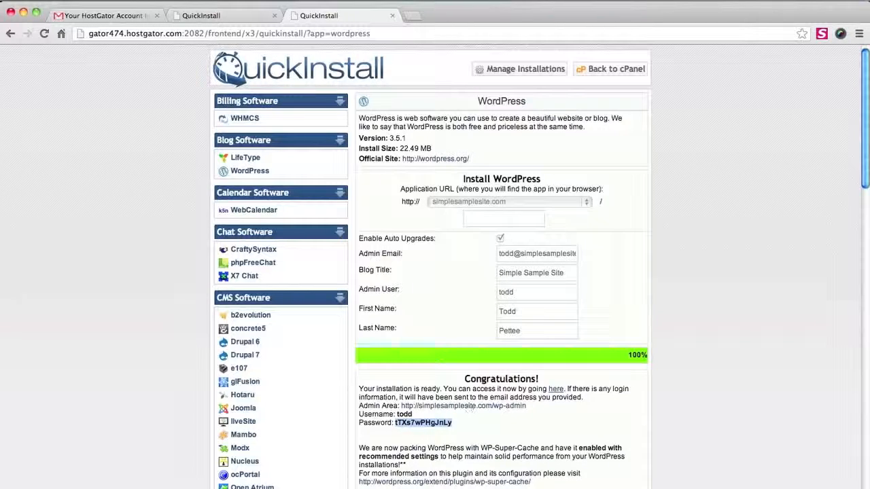
Open the site's wp-admin login page, replace the prefilled password with the copied one, and log in
click(481, 406)
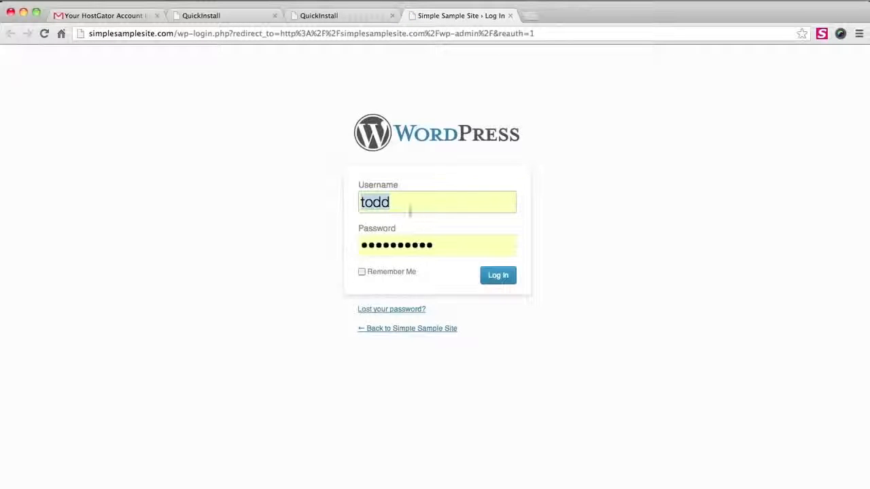
double_click(395, 244)
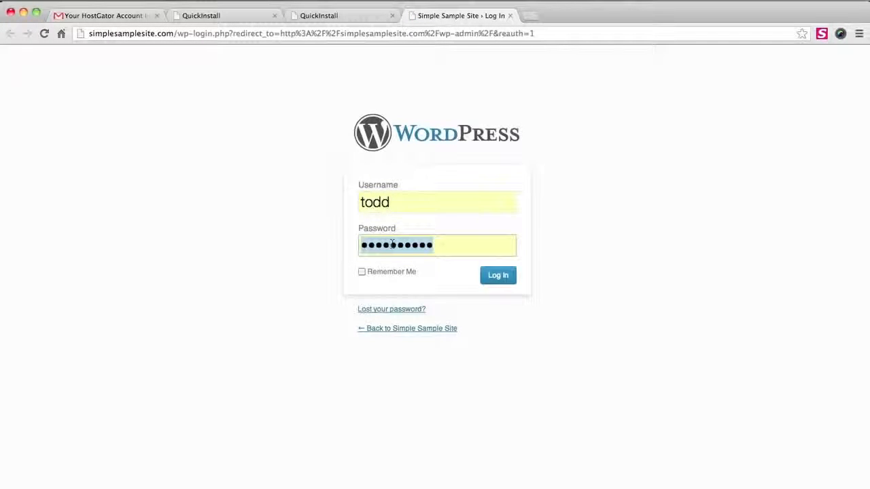
key(super+v)
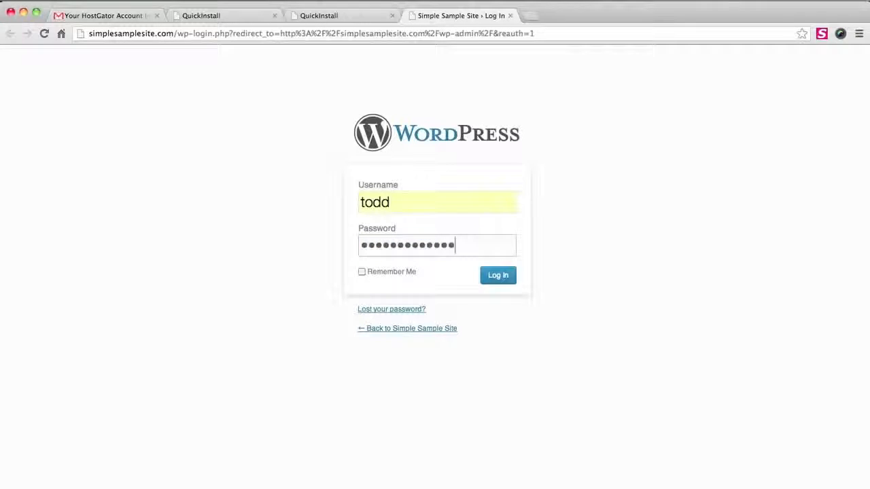
click(498, 275)
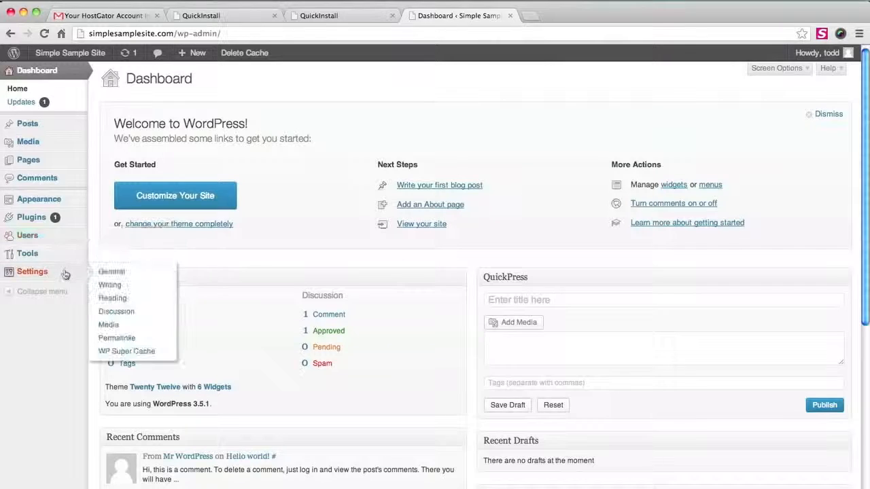
Open the admin's own user profile, enter a new account password twice, and update the profile
mouse_move(65, 244)
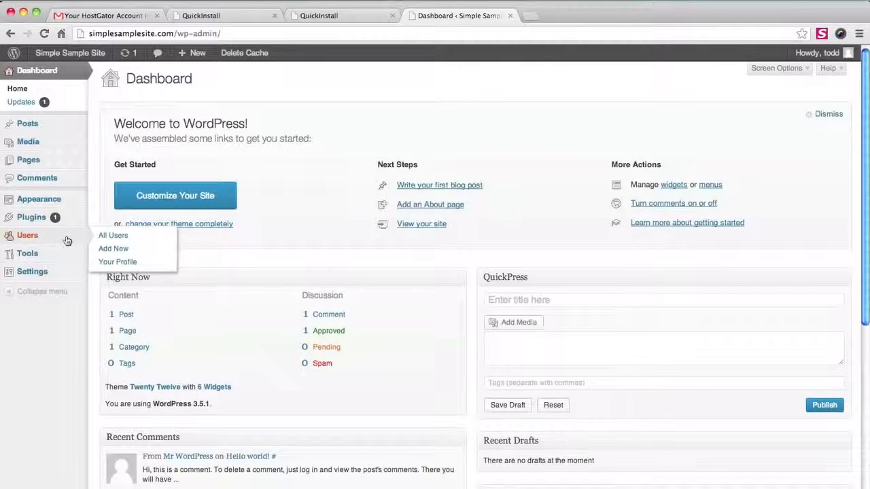
click(133, 263)
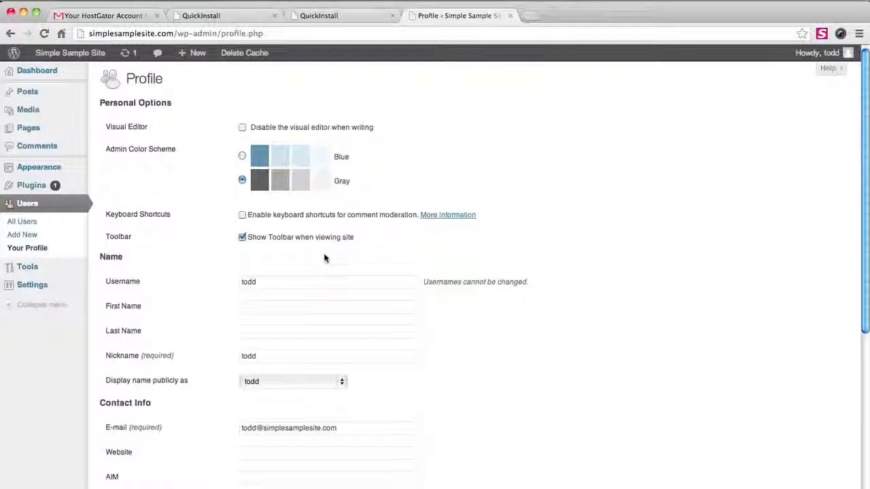
scroll(324, 259, down, 5)
drag(322, 389, 210, 379)
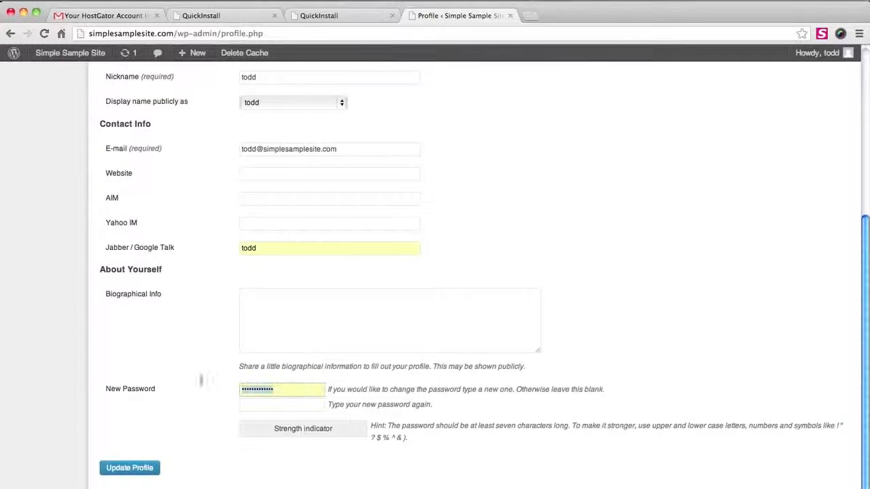
text(••)
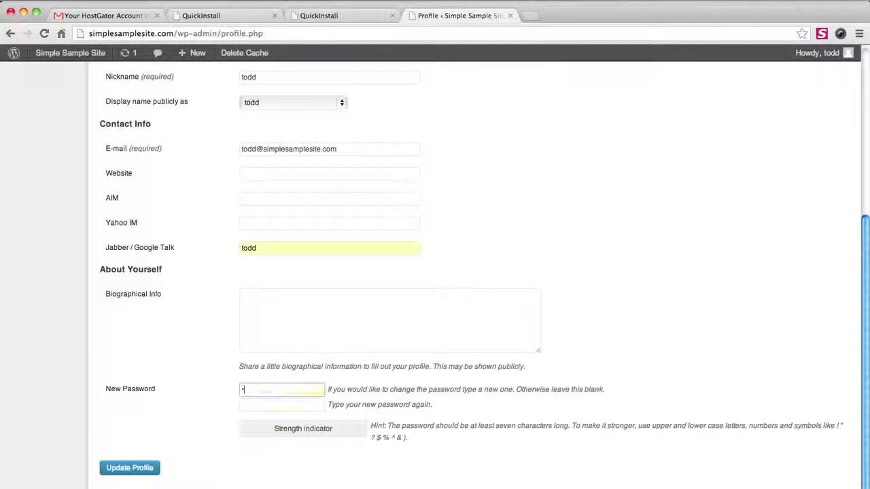
text(••••••••)
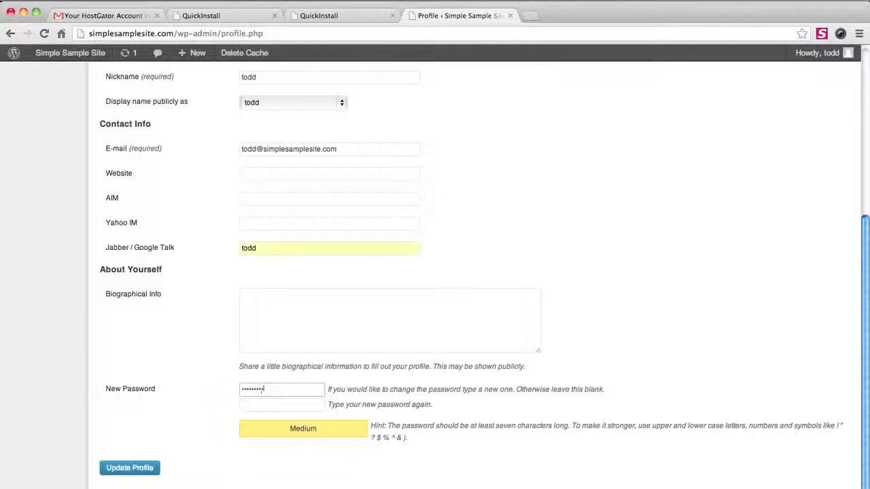
key(Tab)
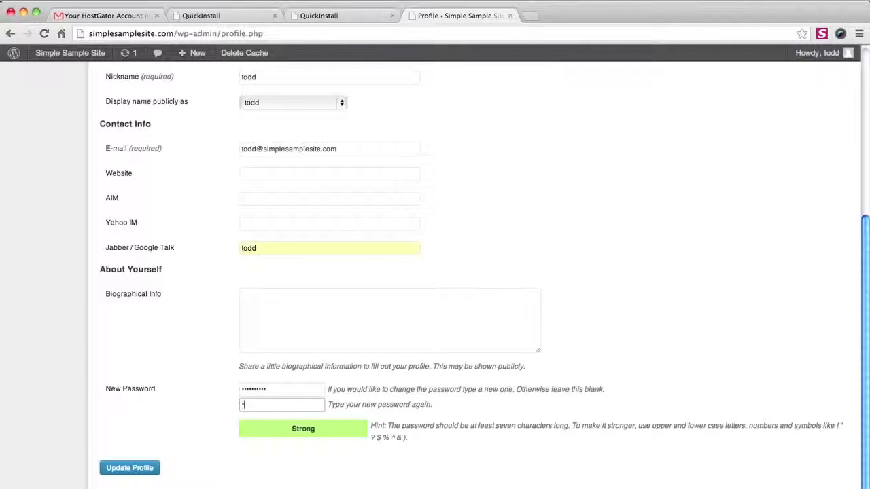
text(••••••••)
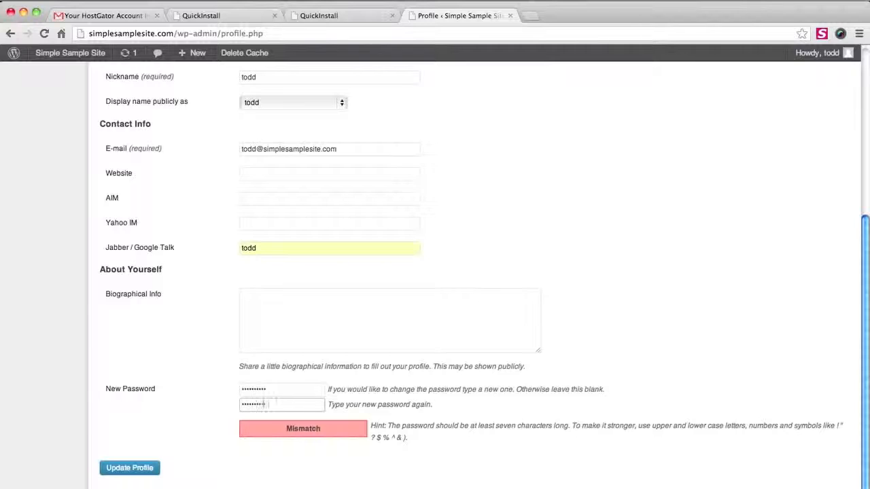
text(••)
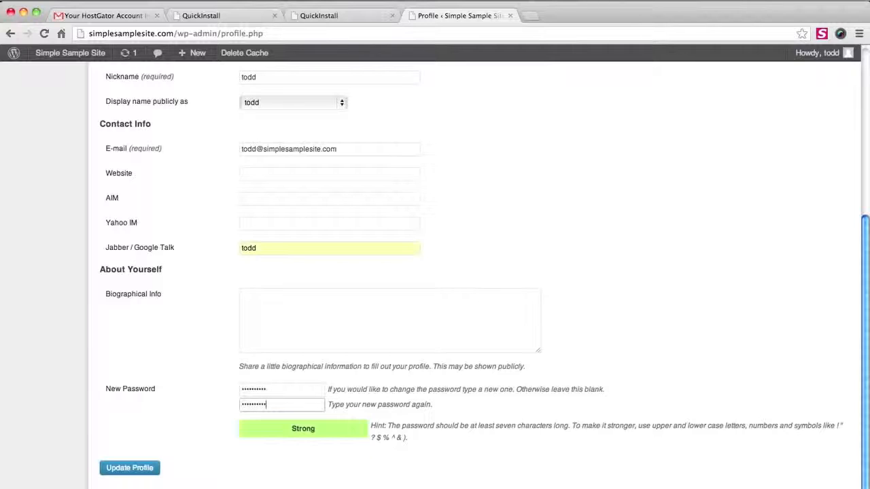
click(131, 469)
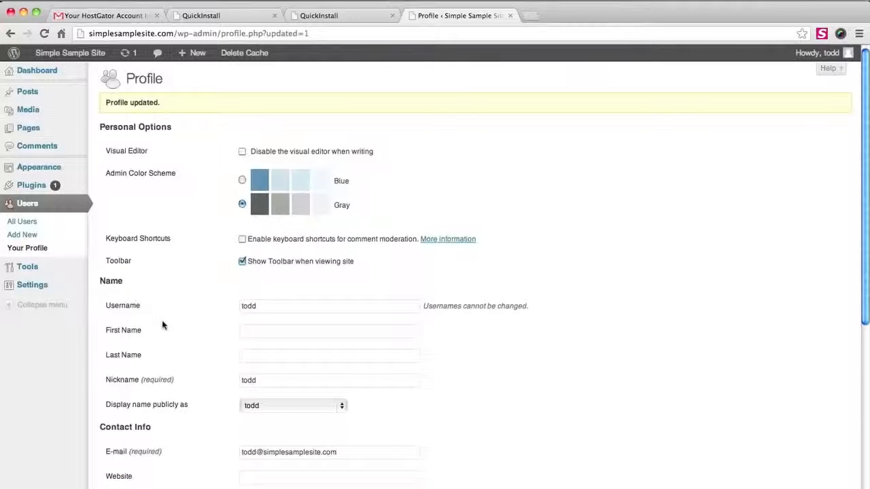
scroll(162, 261, down, 1)
scroll(163, 260, up, 1)
Go to the page for adding new plugins and search the directory for "plugin central"
mouse_move(41, 189)
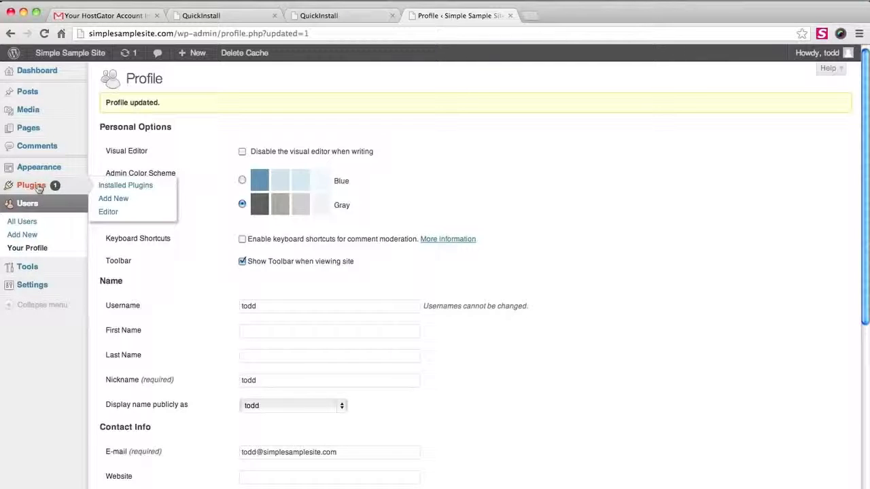
click(112, 199)
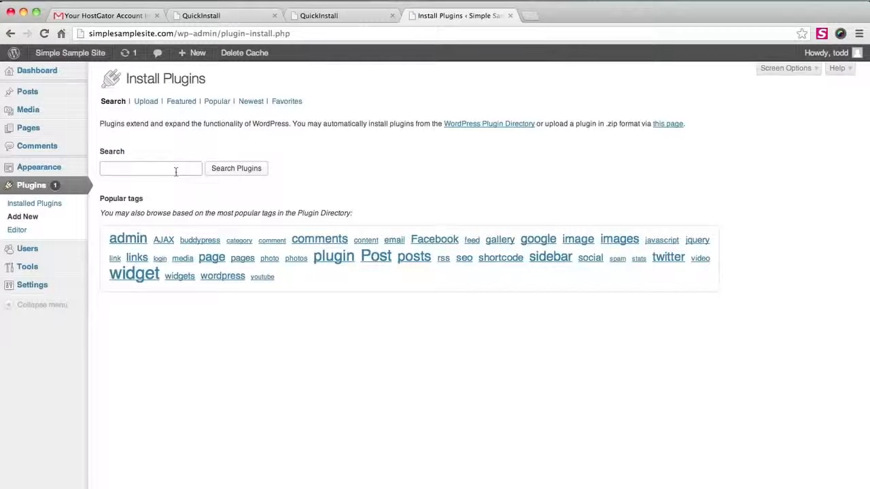
text(pl)
key(Return)
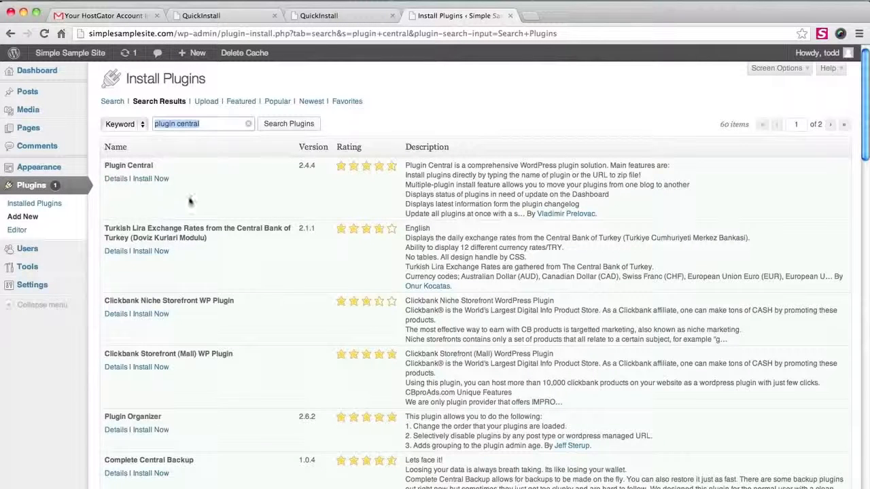
Check Plugin Central's description, installation notes and screenshots, and install and activate the plugin
click(112, 180)
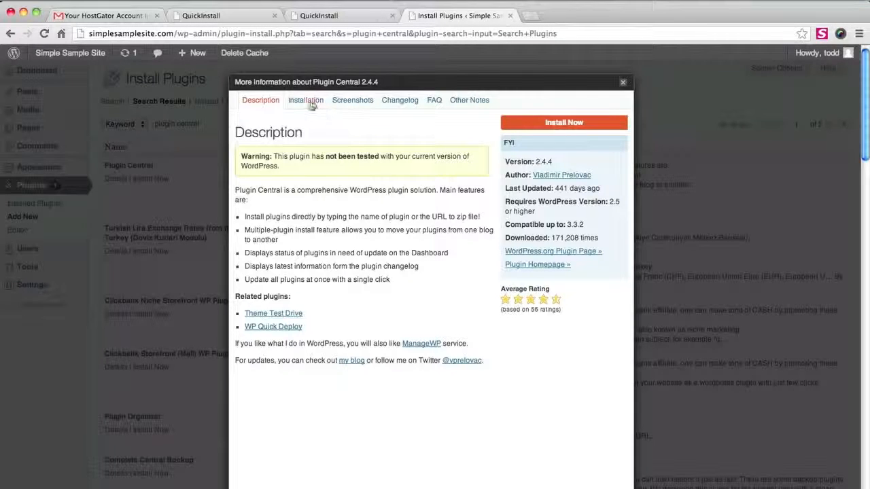
click(309, 103)
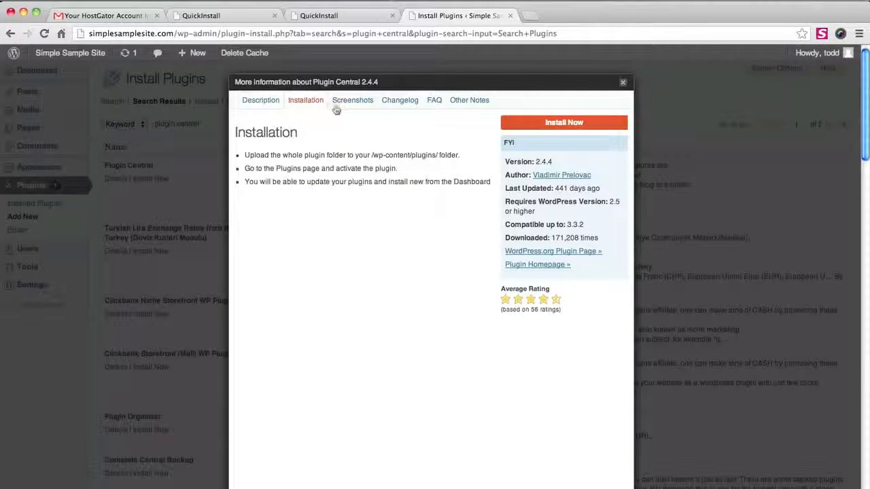
click(348, 108)
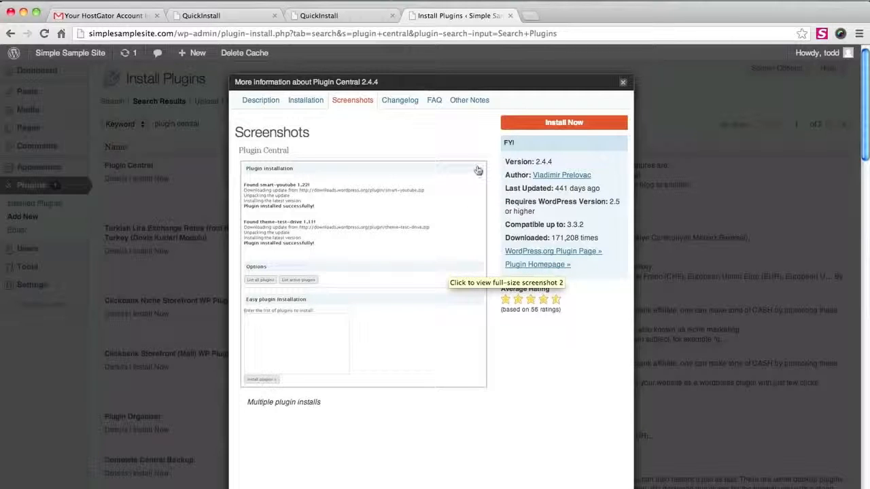
click(517, 124)
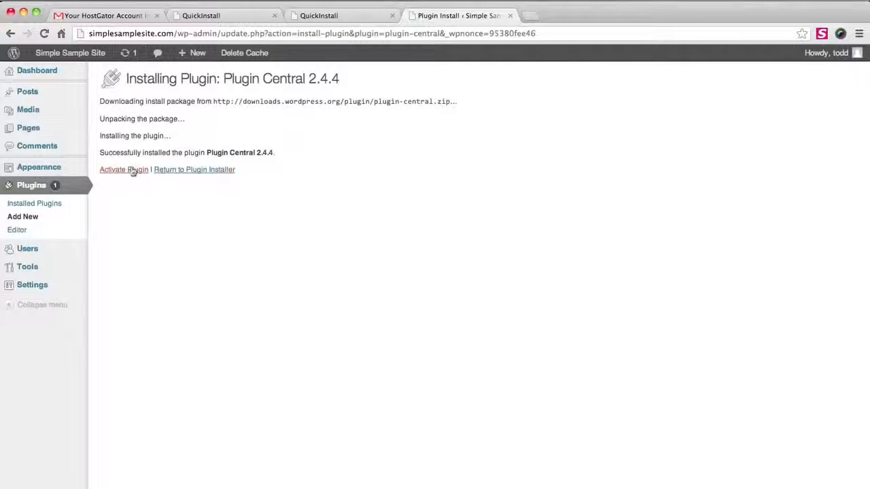
click(131, 170)
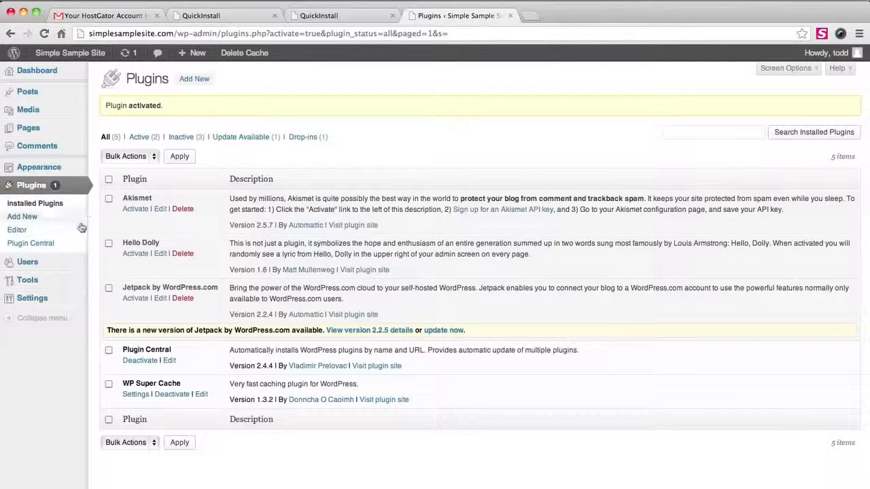
Open the Plugin Central page and copy the whole list of plugin names from the untitled text document
click(45, 246)
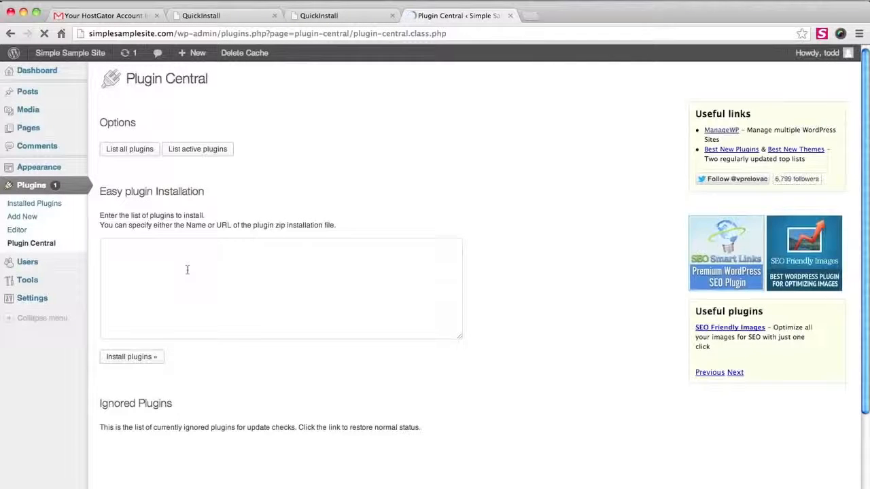
click(188, 270)
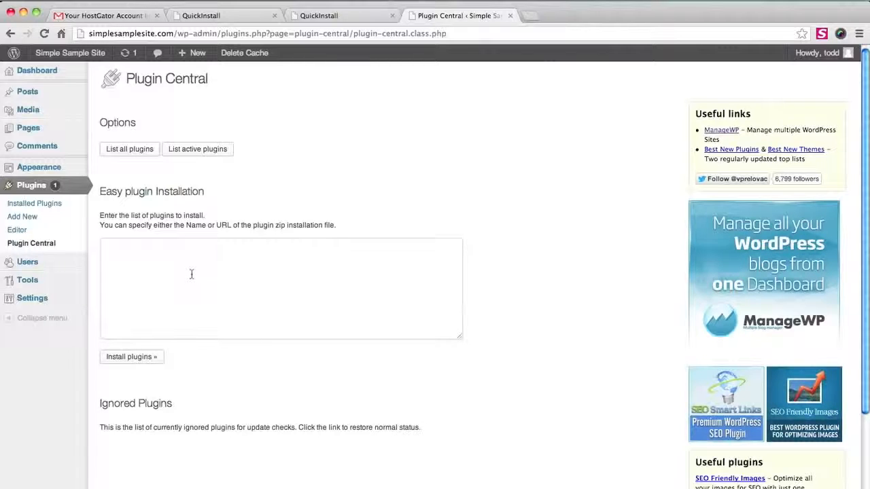
key(super+Tab)
key(super+a)
key(super+c)
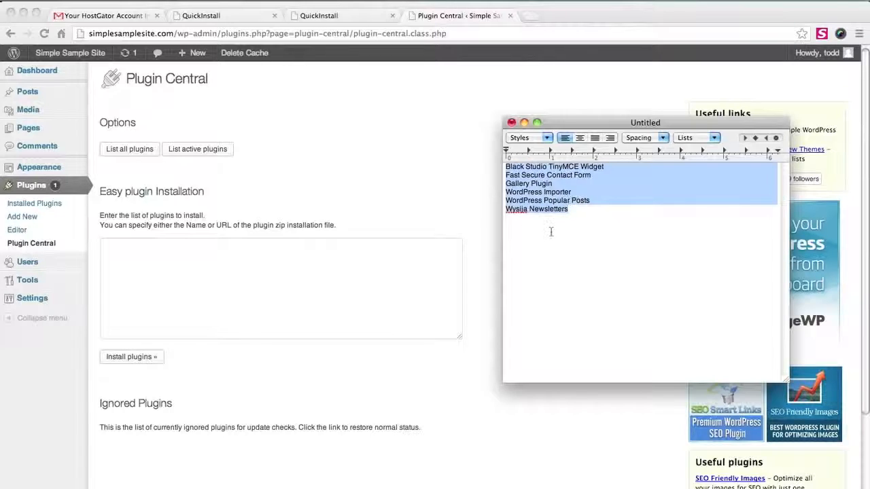
Paste the list from Black Studio TinyMCE Widget to Wysija Newsletters into Easy plugin Installation, install the plugins, and review the installation log
click(289, 270)
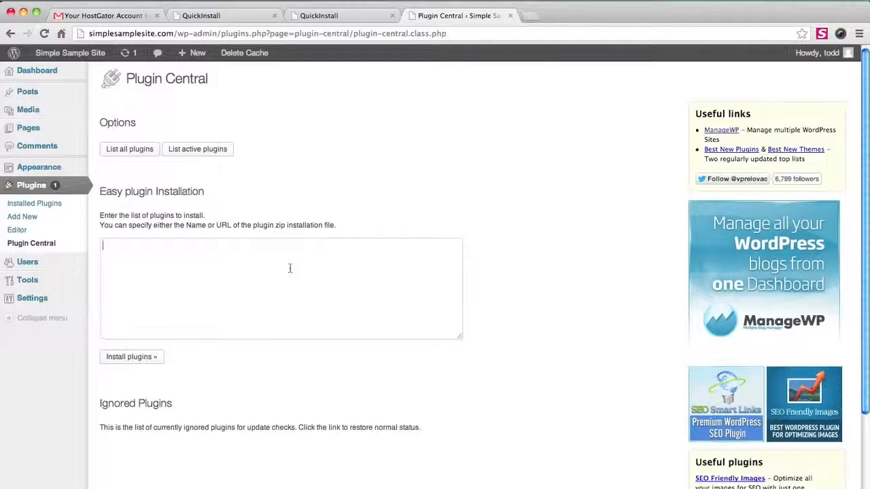
key(super+v)
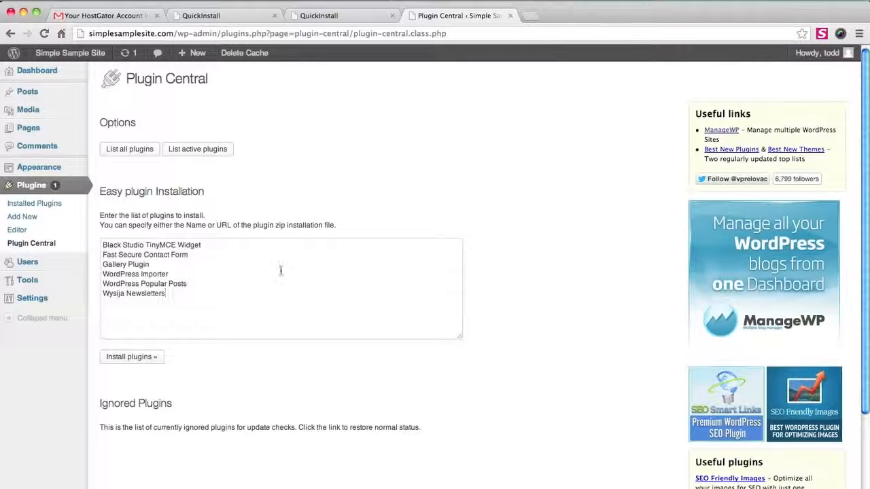
click(155, 357)
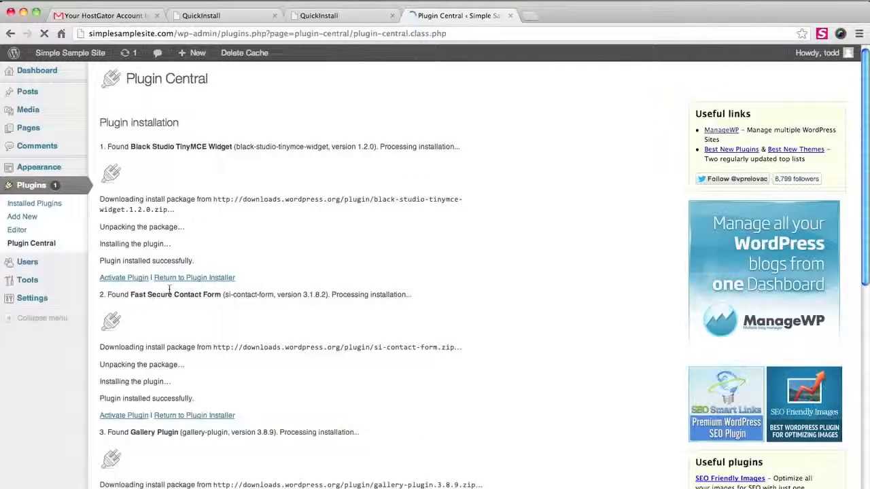
scroll(170, 289, down, 5)
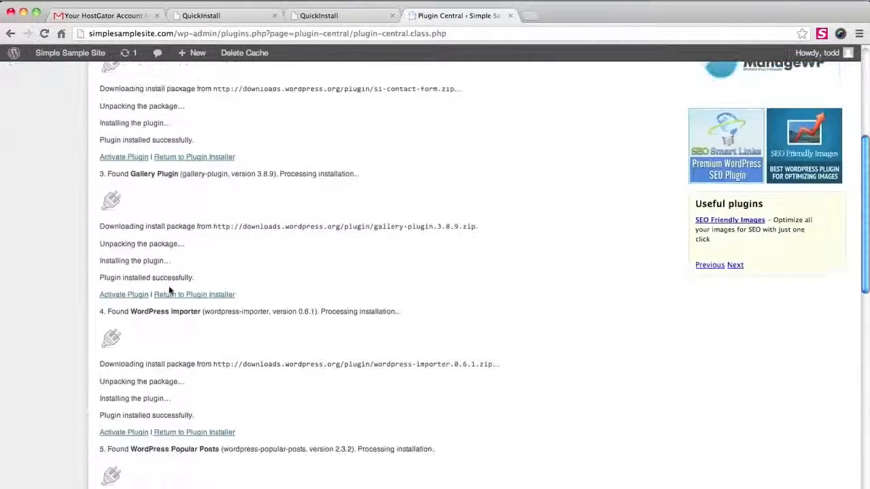
scroll(169, 291, down, 10)
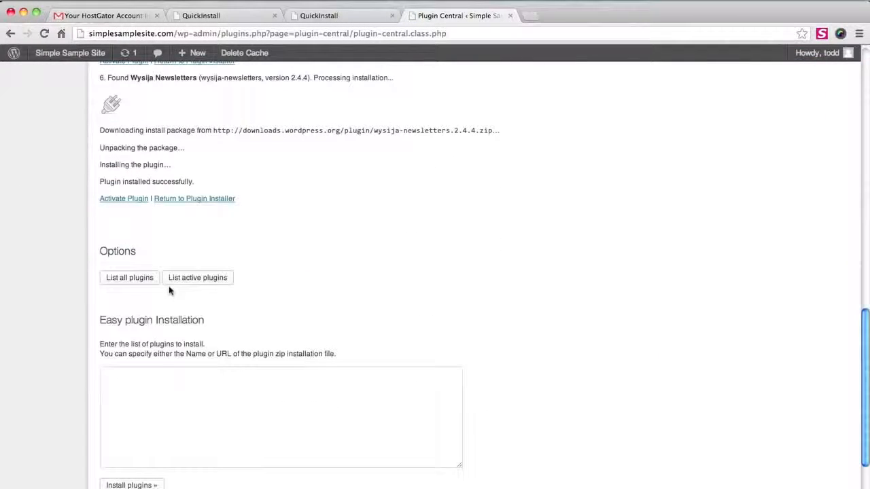
scroll(169, 285, up, 4)
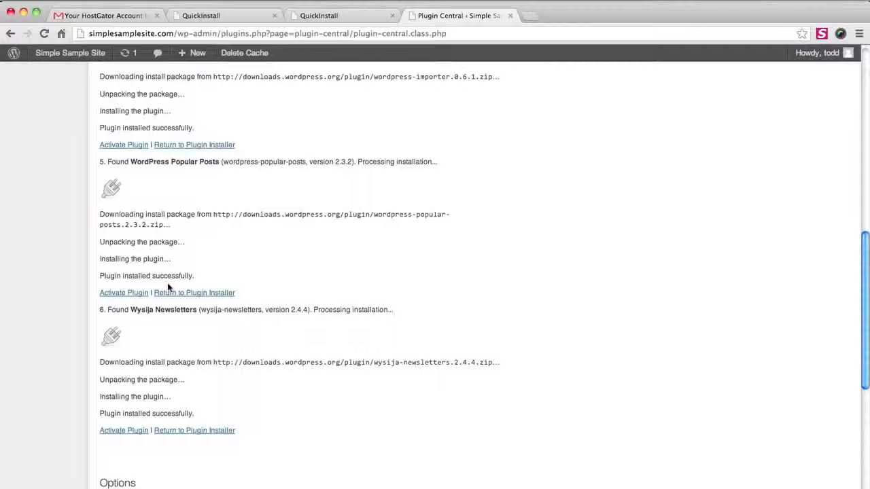
scroll(167, 282, up, 10)
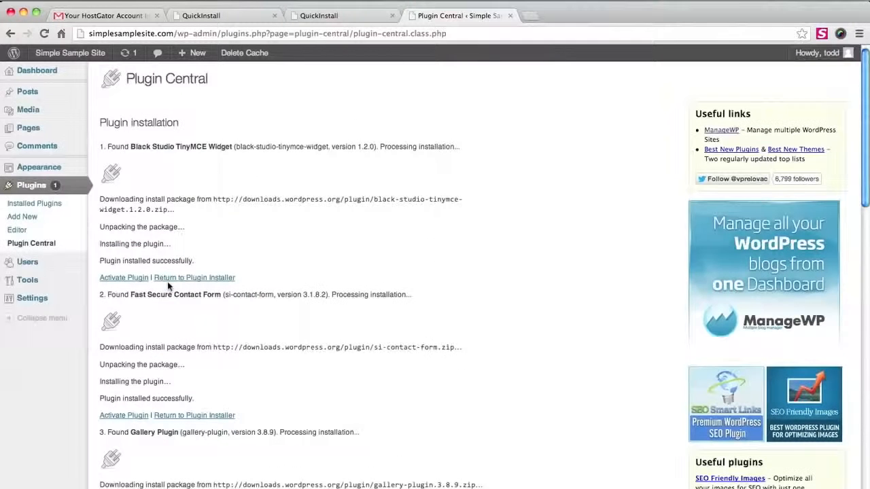
Bulk-activate Black Studio TinyMCE Widget, Fast Secure Contact Form, Gallery Plugin, WordPress Importer, Wordpress Popular Posts and Wysija Newsletters among the installed plugins
click(51, 203)
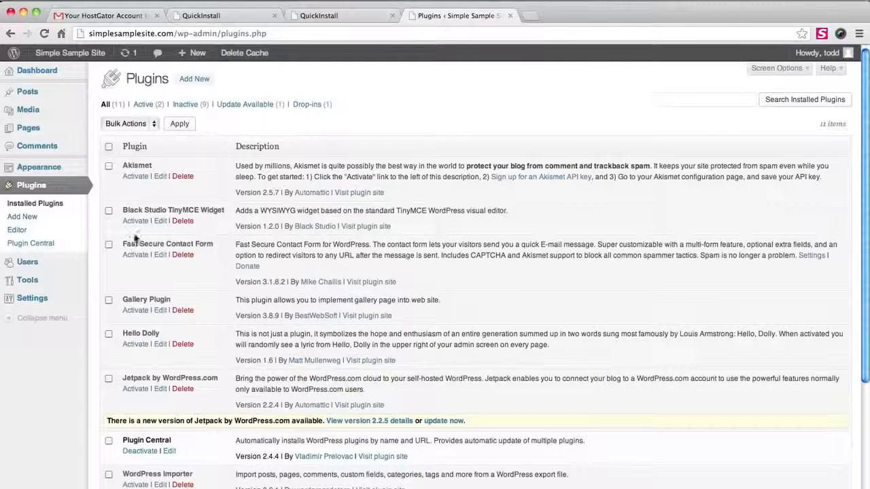
click(109, 213)
click(109, 246)
click(109, 300)
scroll(150, 367, down, 3)
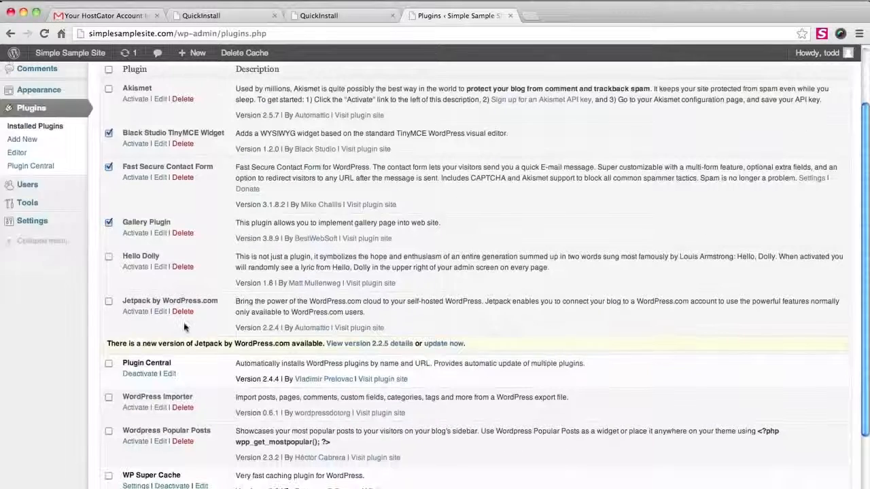
click(108, 397)
click(109, 431)
scroll(112, 428, down, 3)
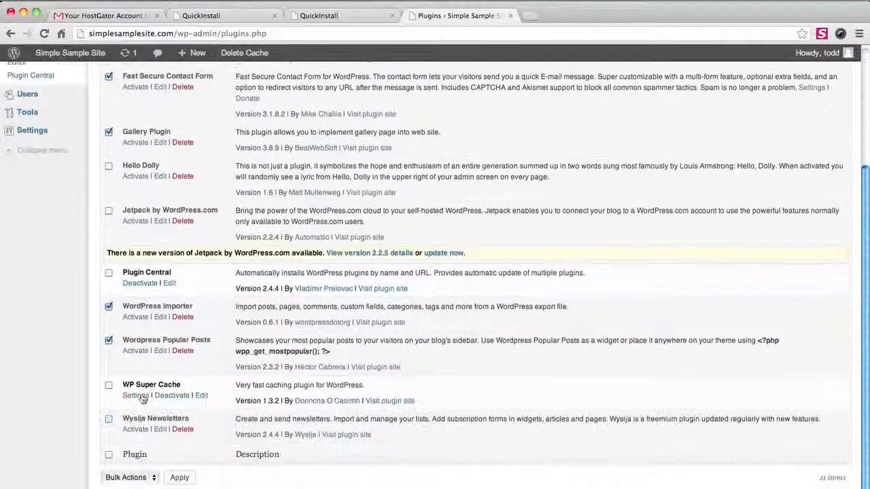
click(108, 419)
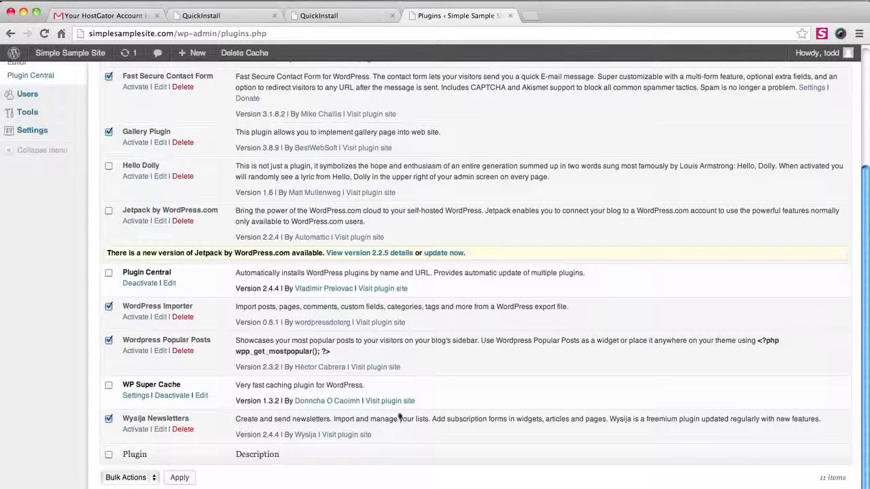
click(125, 477)
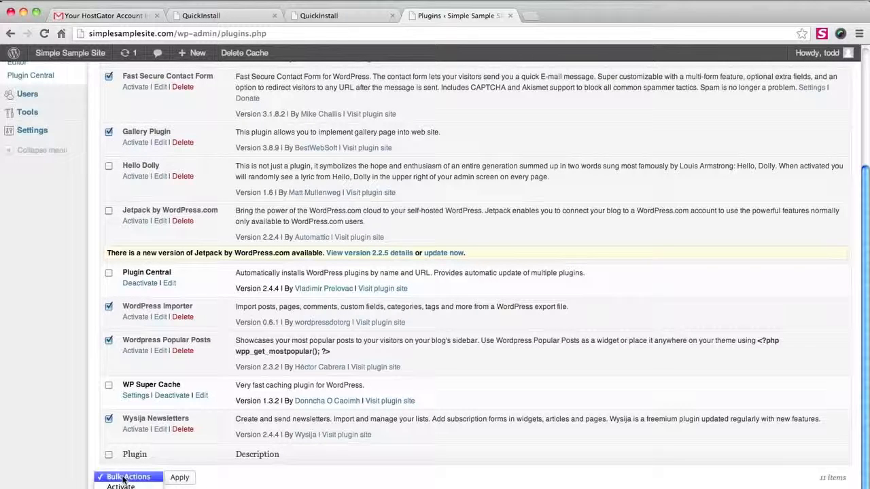
click(121, 487)
click(179, 478)
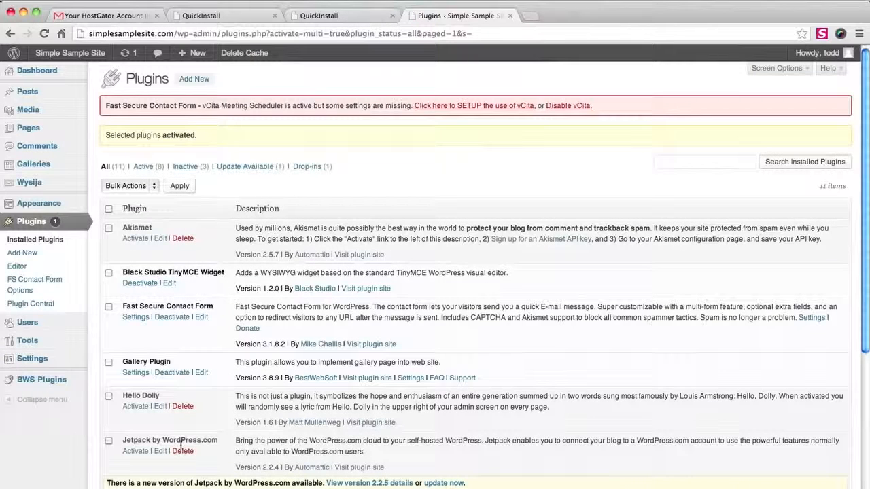
Disable Fast Secure Contact Form's vCita Meeting Scheduler and return to the list of installed plugins
click(565, 106)
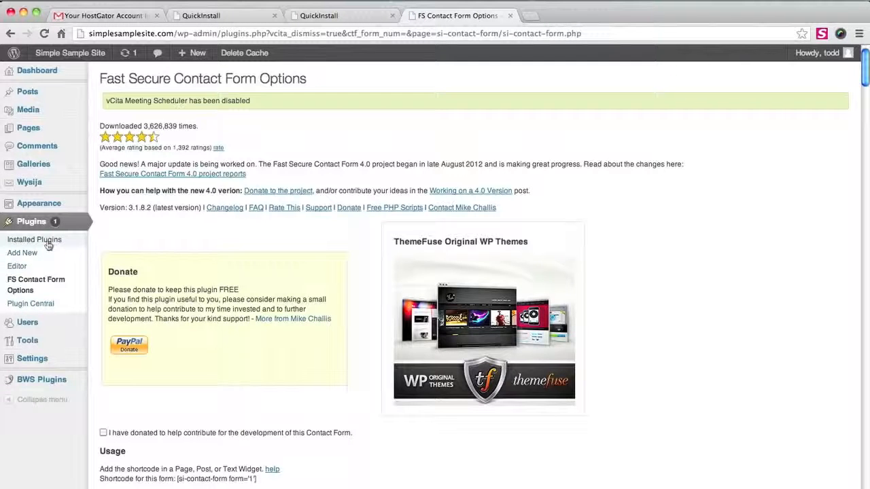
click(48, 241)
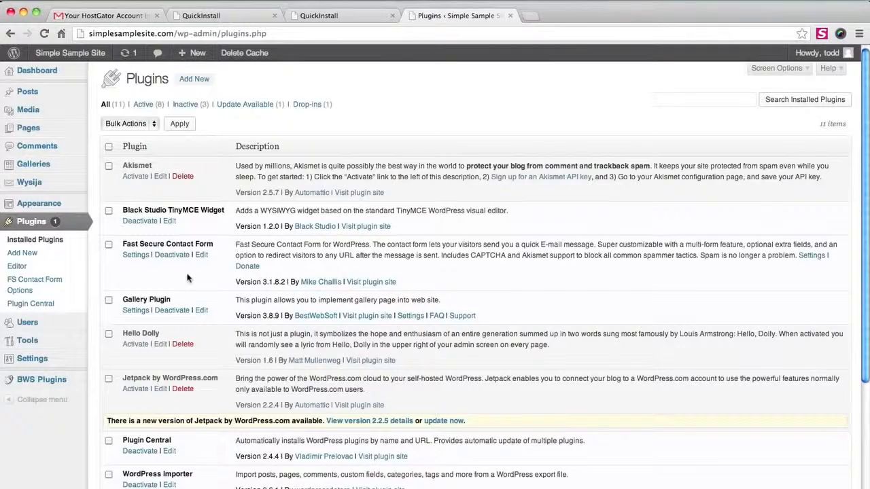
Bulk-deactivate the Plugin Central and WP Super Cache plugins in the installed plugins list
scroll(187, 278, down, 2)
scroll(117, 408, down, 3)
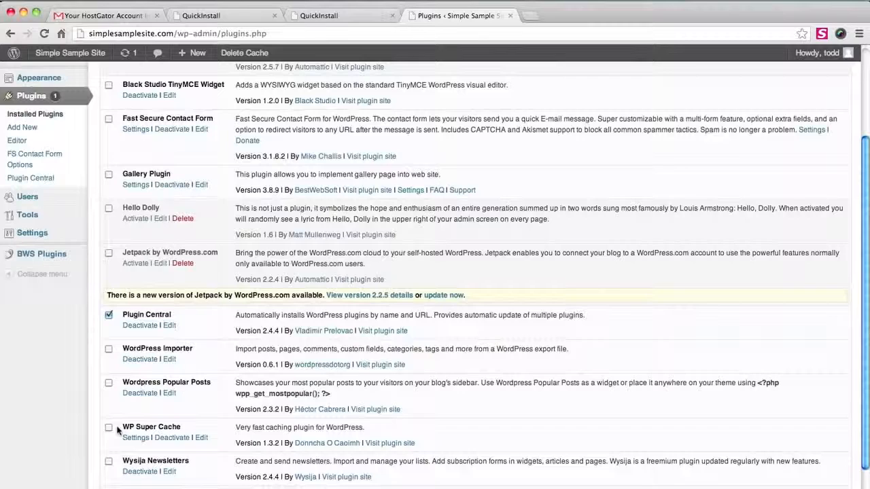
click(109, 428)
scroll(125, 473, down, 2)
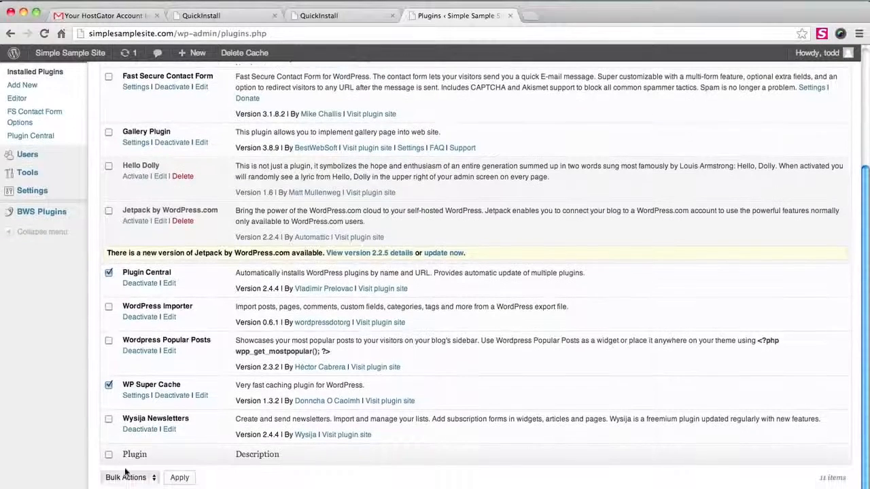
click(128, 477)
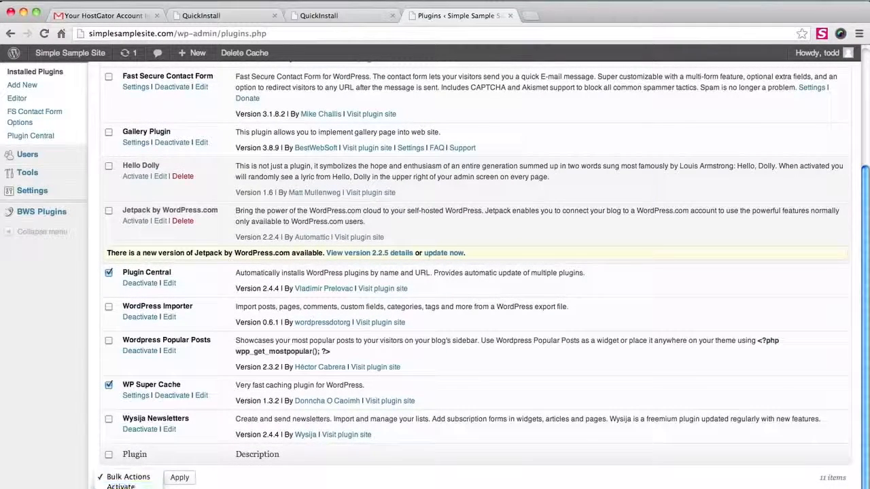
key(Down)
key(Down)
key(Return)
click(179, 477)
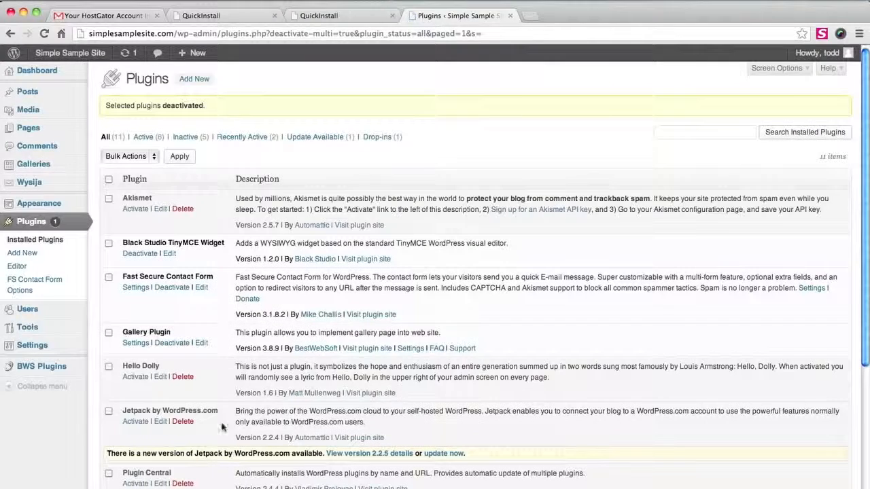
Bulk-delete Hello Dolly, Jetpack by WordPress.com, Plugin Central and WP Super Cache, including their files and data
scroll(213, 408, down, 5)
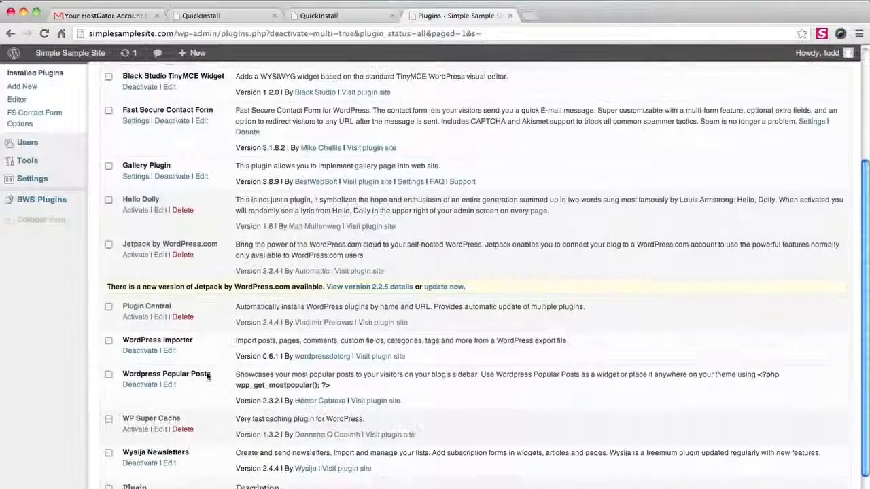
click(109, 308)
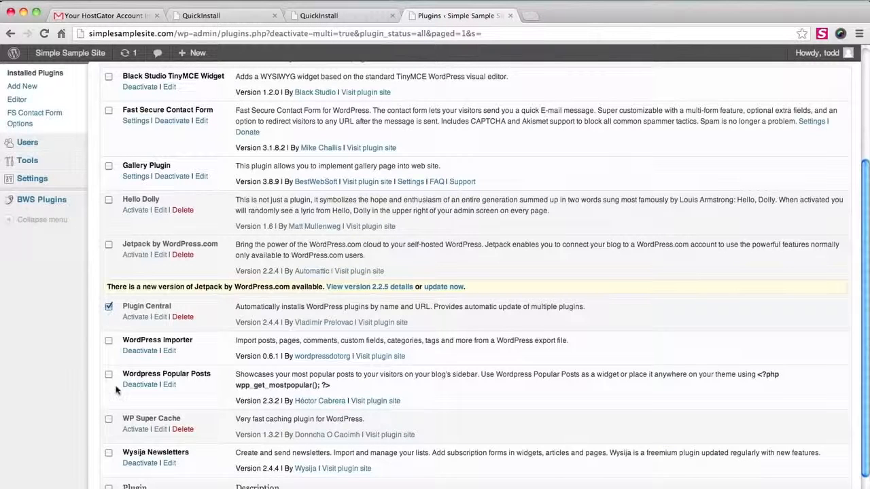
click(110, 419)
click(109, 245)
scroll(197, 287, down, 1)
click(129, 478)
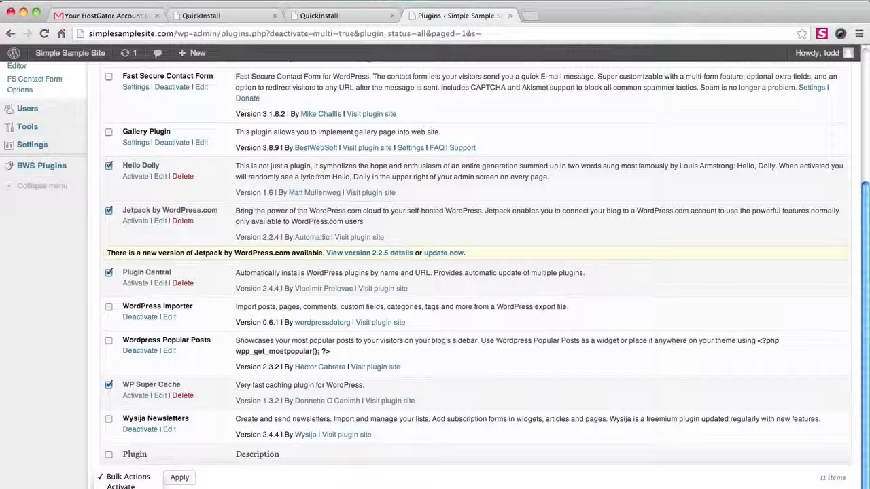
click(122, 488)
click(180, 478)
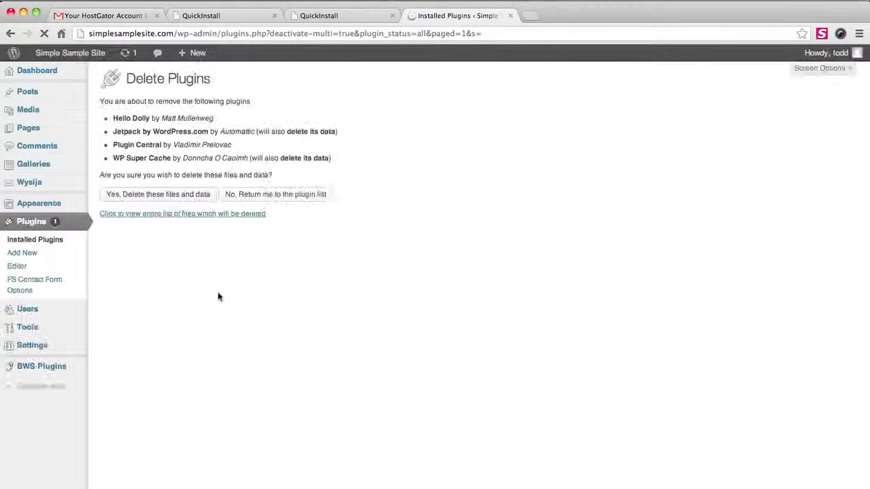
click(189, 197)
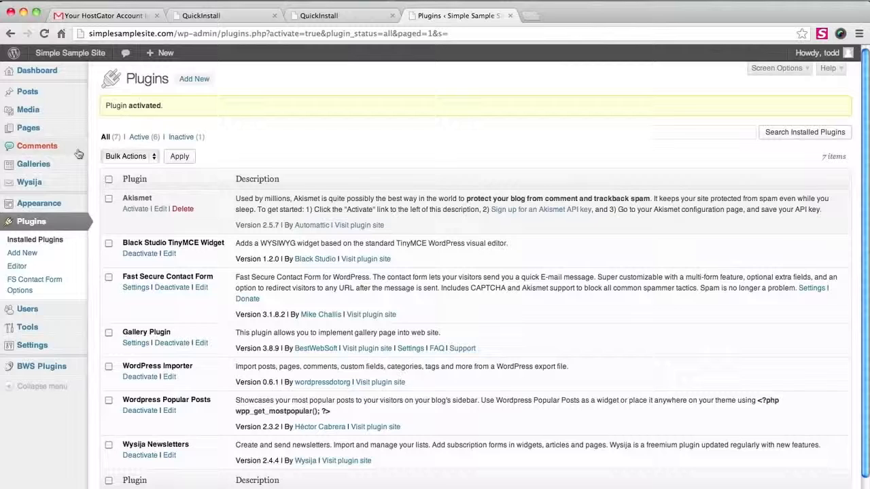
Move the default "Hello world!" post and the default "Sample Page" page to the trash
mouse_move(43, 94)
click(37, 95)
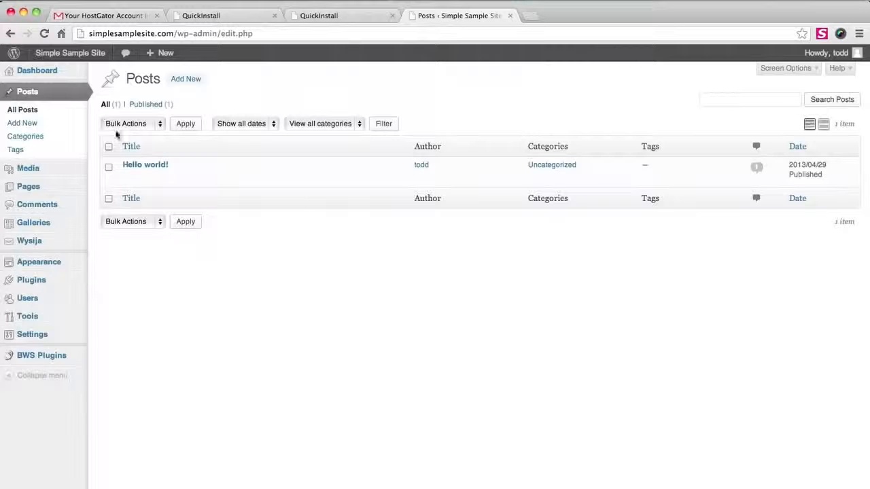
mouse_move(142, 177)
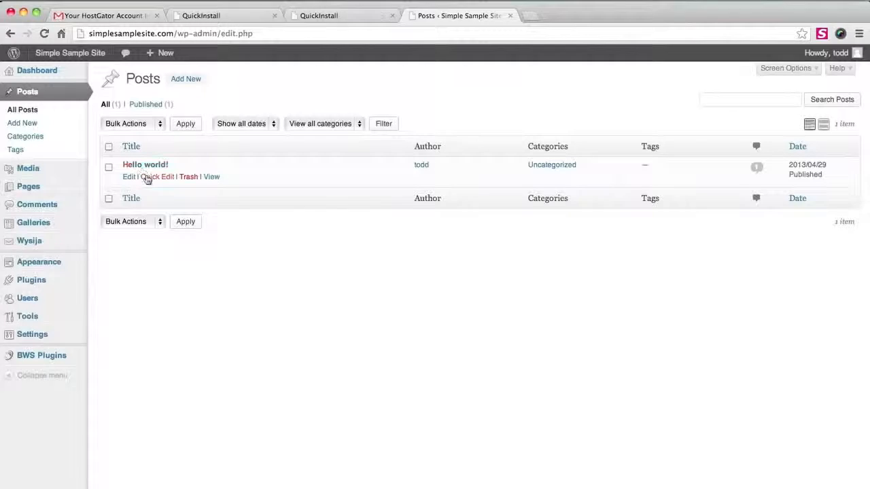
click(194, 182)
mouse_move(75, 185)
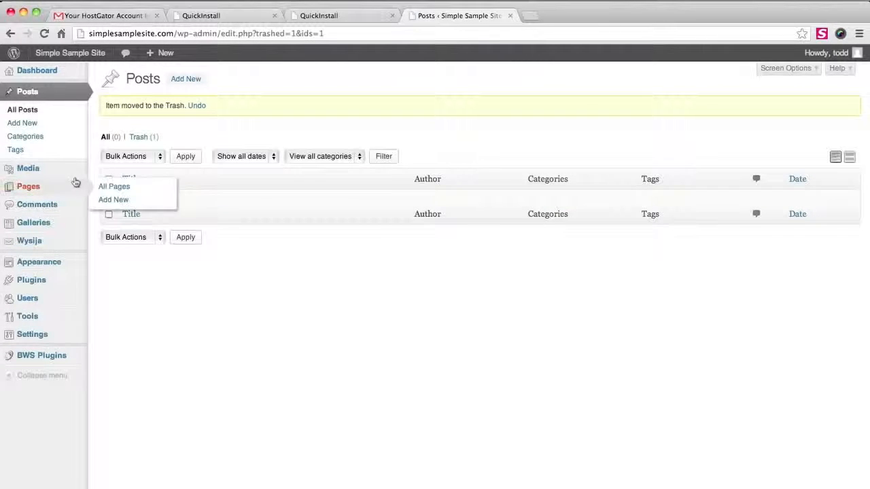
click(38, 191)
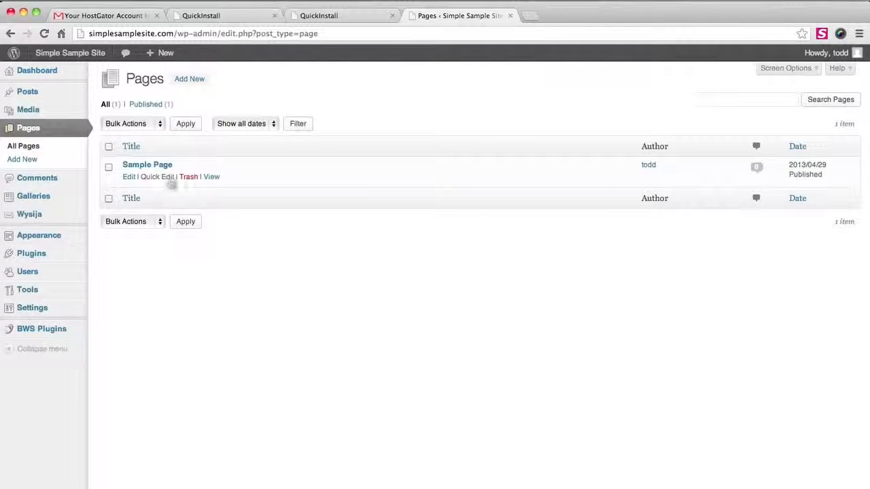
click(182, 177)
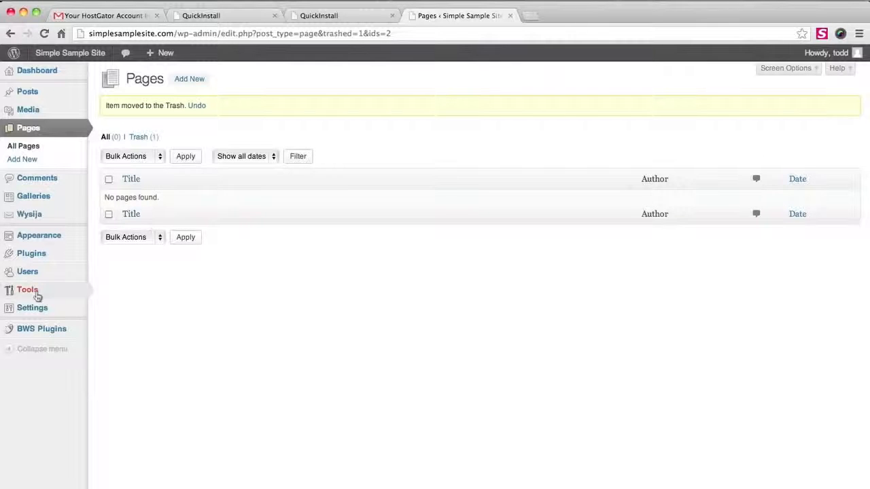
Set the site's permalink structure to Post name and save the permalink settings
mouse_move(15, 310)
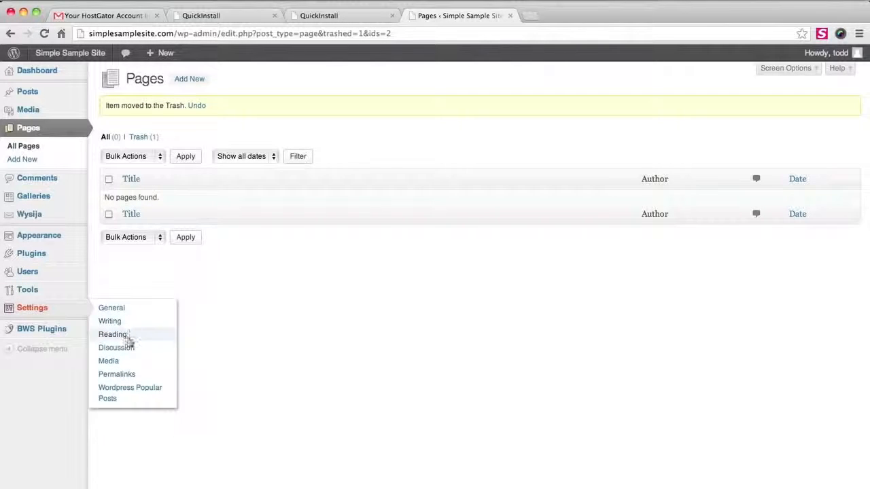
click(135, 373)
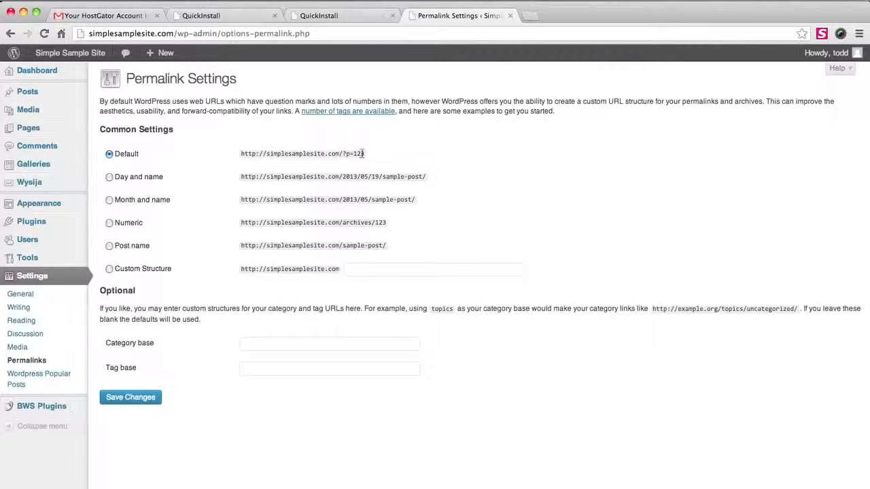
drag(367, 154, 343, 155)
click(110, 245)
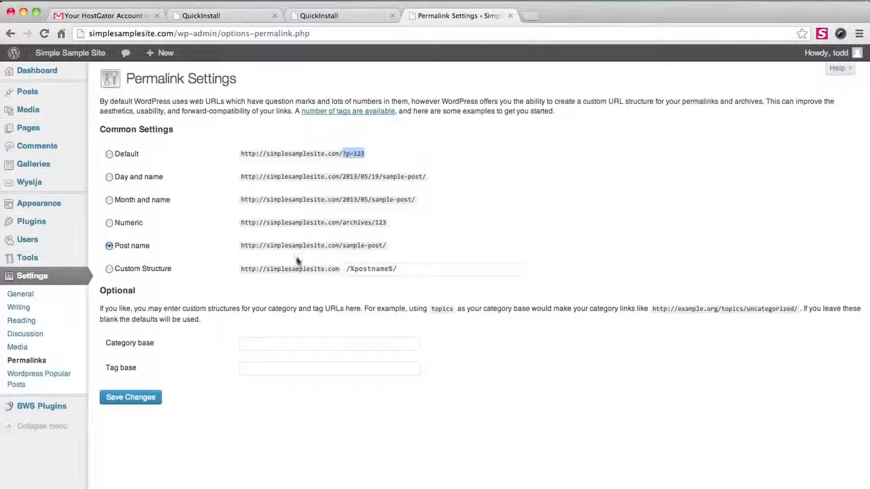
drag(394, 247, 339, 248)
click(159, 398)
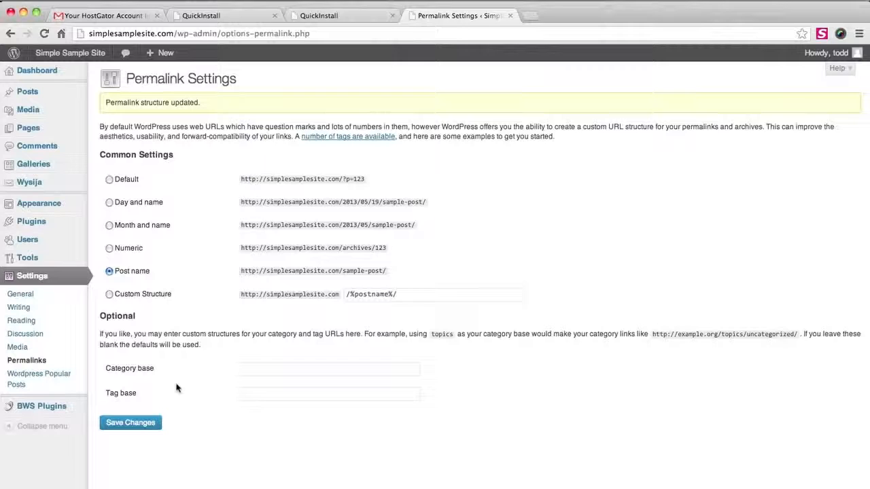
Create a custom navigation menu named "Main Menu" for the site
mouse_move(65, 207)
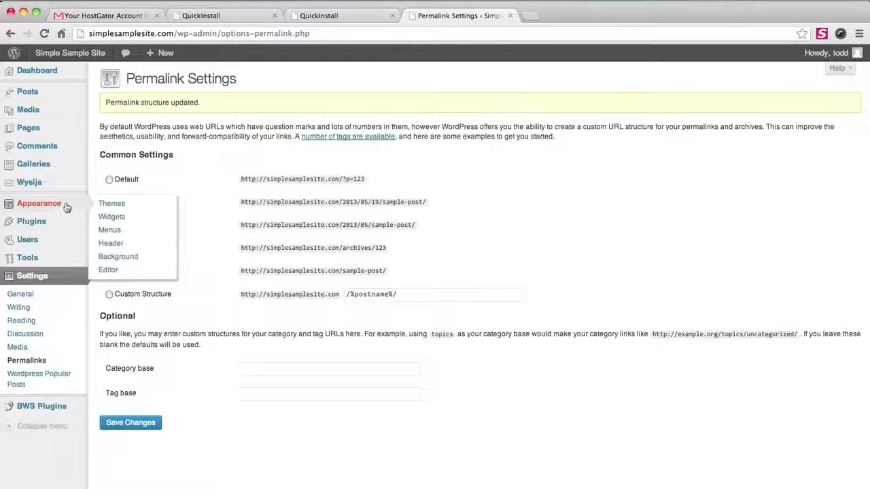
click(119, 231)
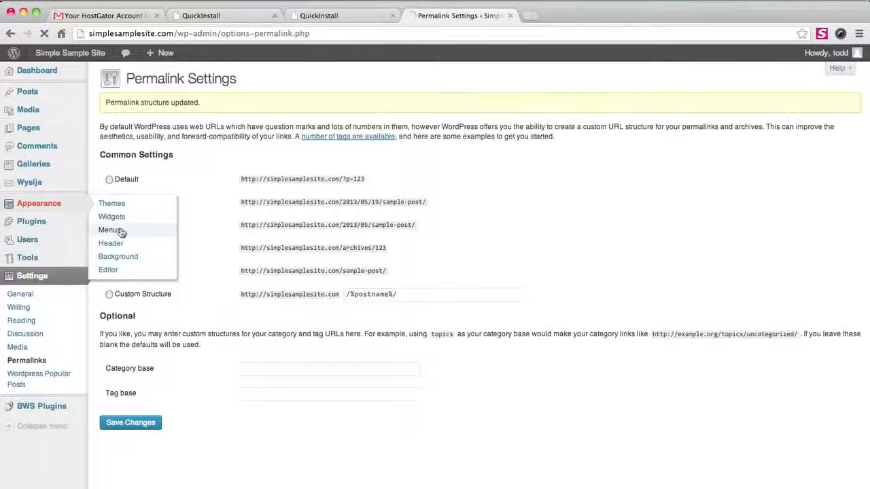
click(413, 117)
text(M)
key(Down)
key(Return)
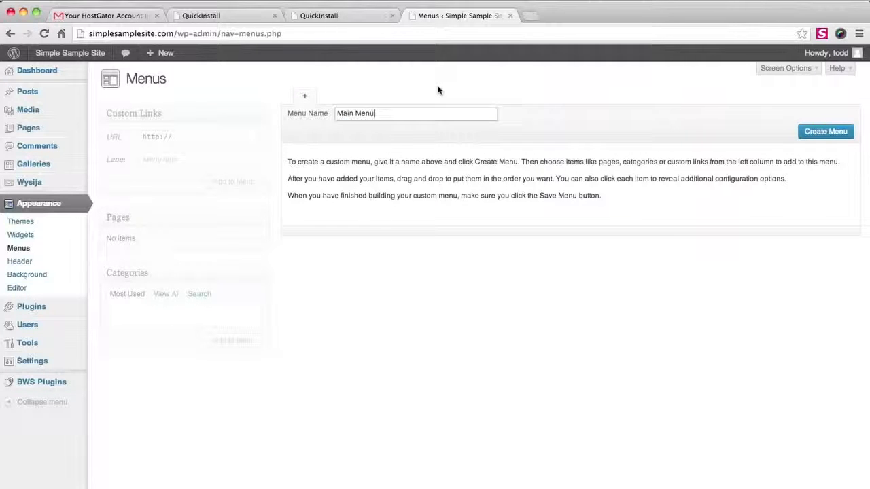
click(841, 130)
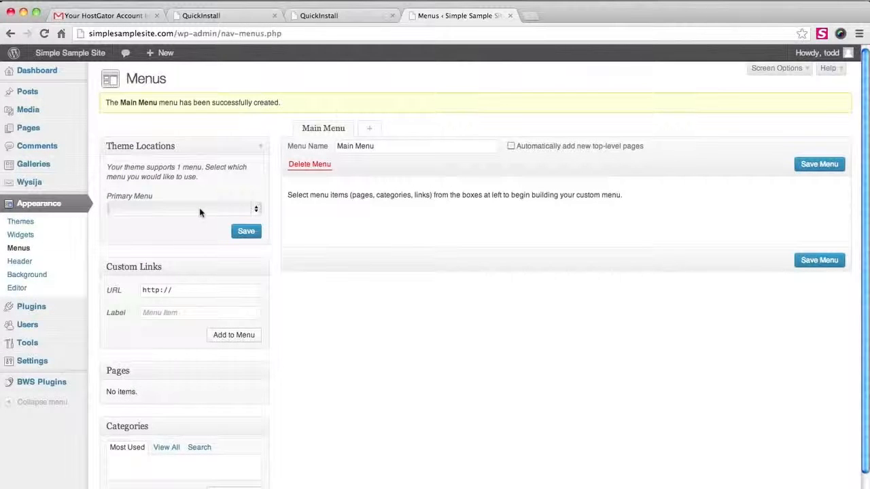
Assign Main Menu to the theme's Primary Menu location and save the assignment
click(199, 213)
click(201, 216)
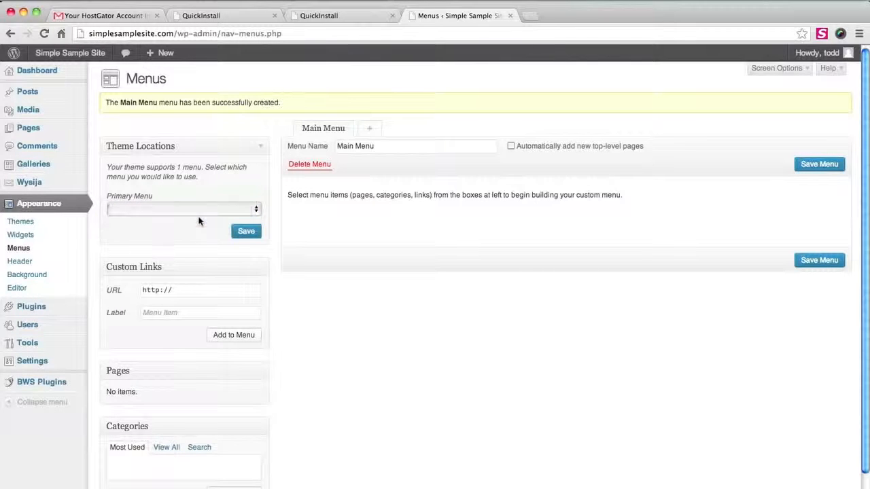
click(248, 232)
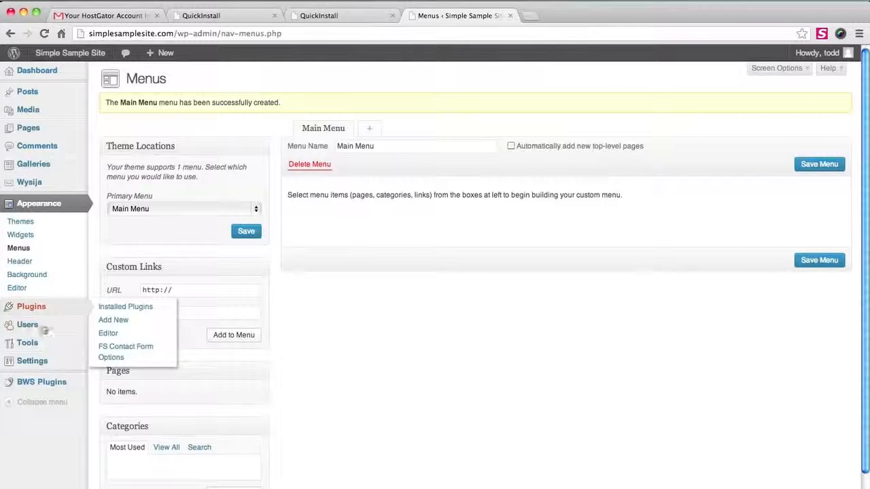
Set the CSS style for form DIV to "width:100%;" in Fast Secure Contact Form's form 1 style options and update the options
mouse_move(47, 344)
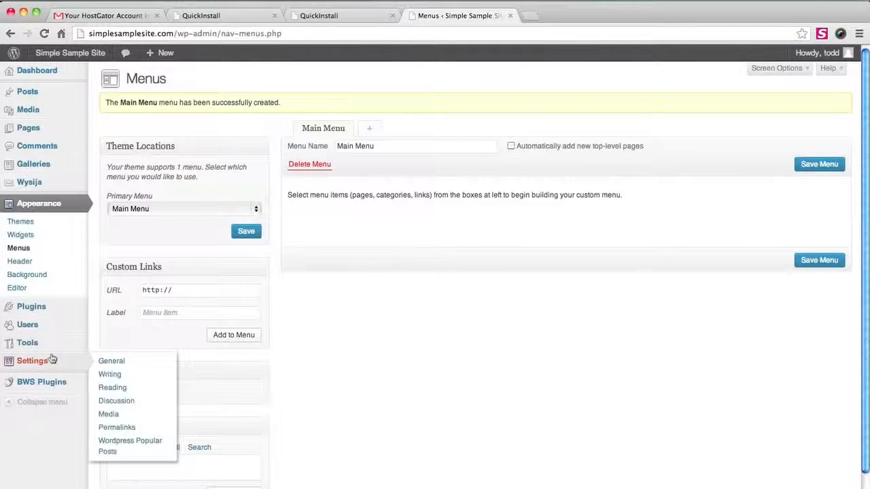
mouse_move(65, 311)
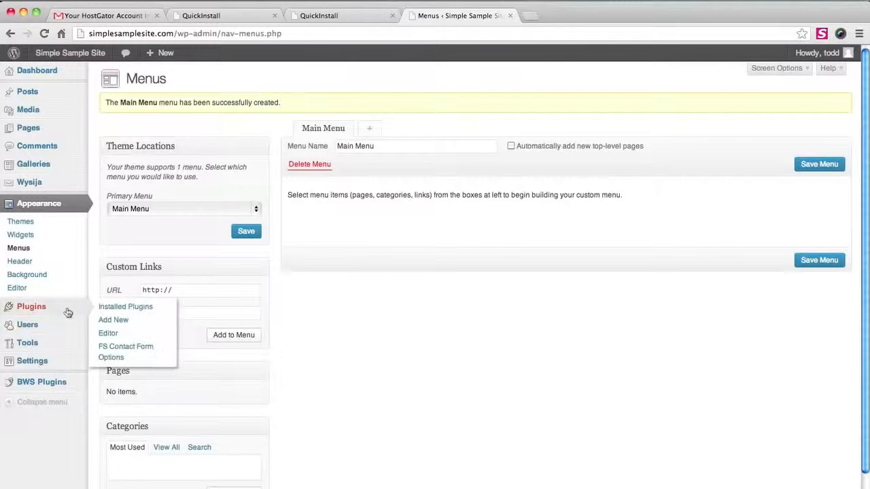
click(150, 351)
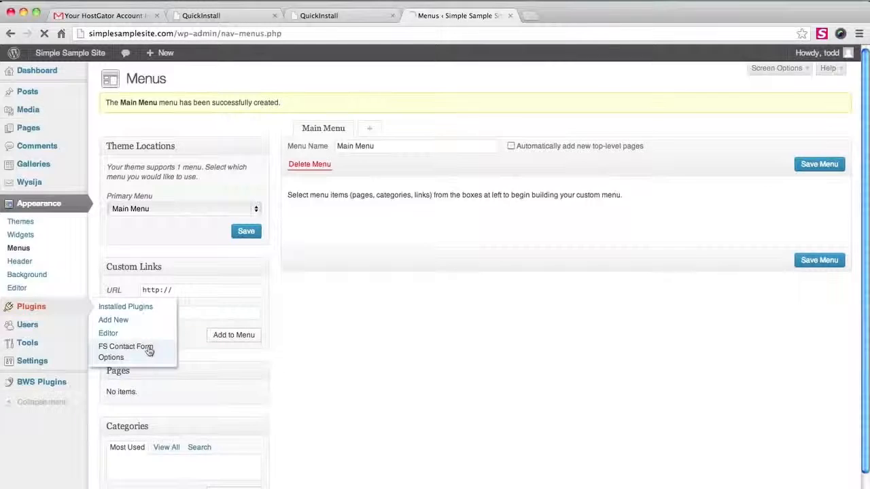
scroll(294, 330, down, 1)
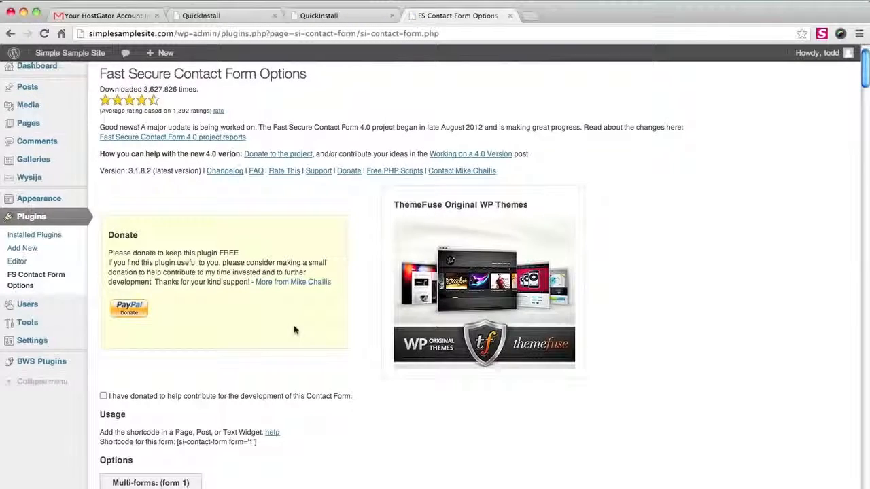
scroll(293, 326, down, 20)
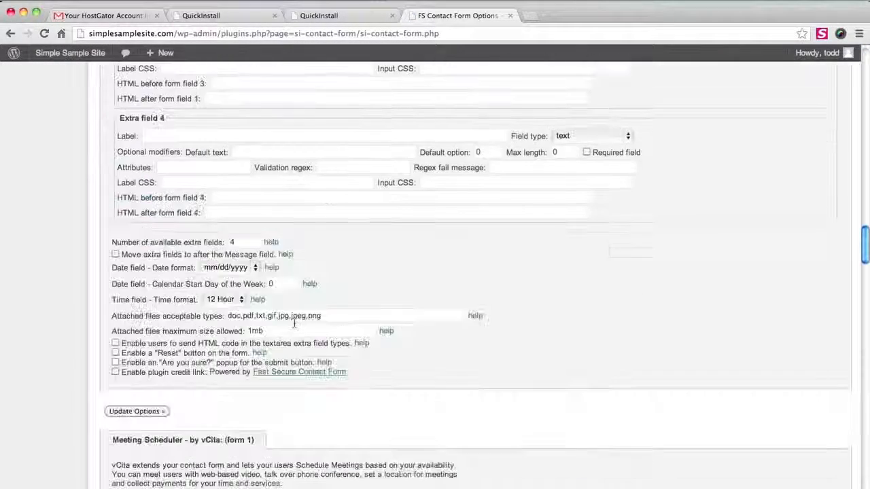
scroll(294, 324, down, 20)
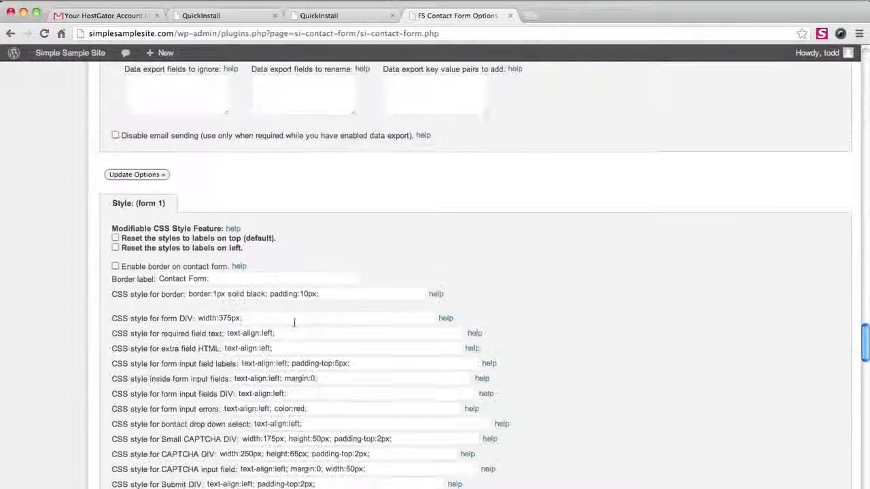
scroll(295, 322, down, 3)
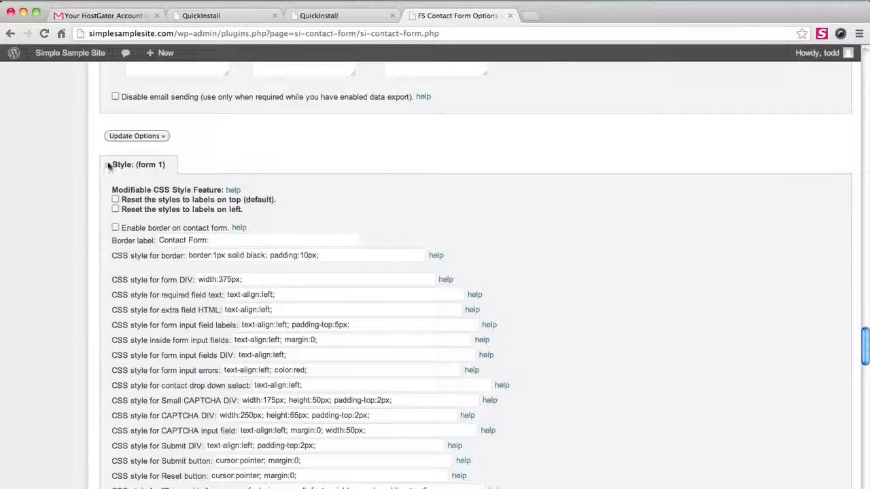
drag(107, 165, 145, 165)
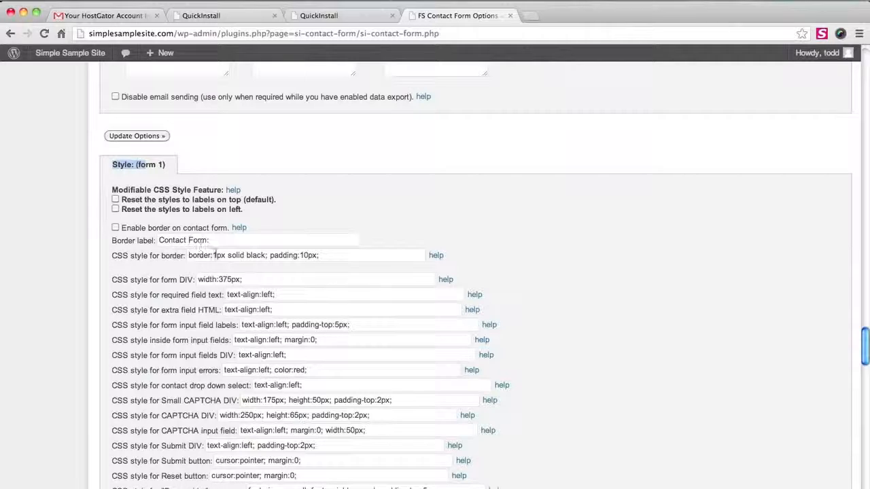
click(243, 280)
text(;)
key(BackSpace)
key(BackSpace)
key(BackSpace)
key(BackSpace)
key(BackSpace)
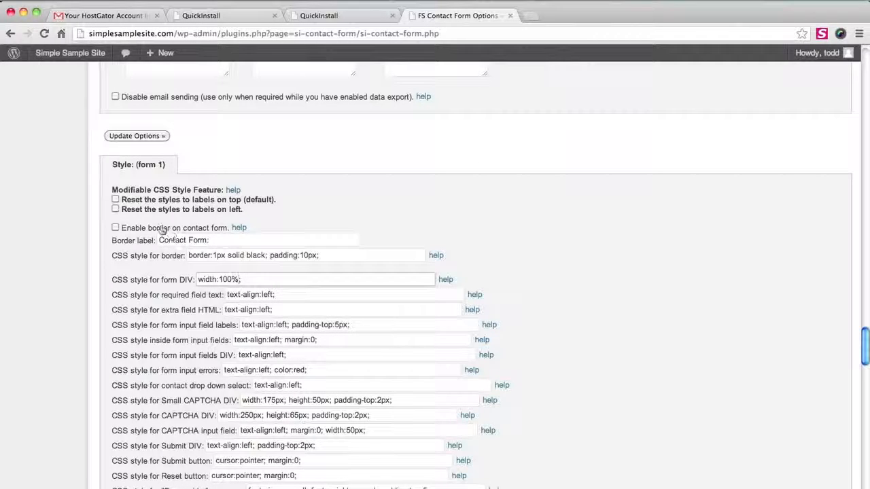
click(157, 136)
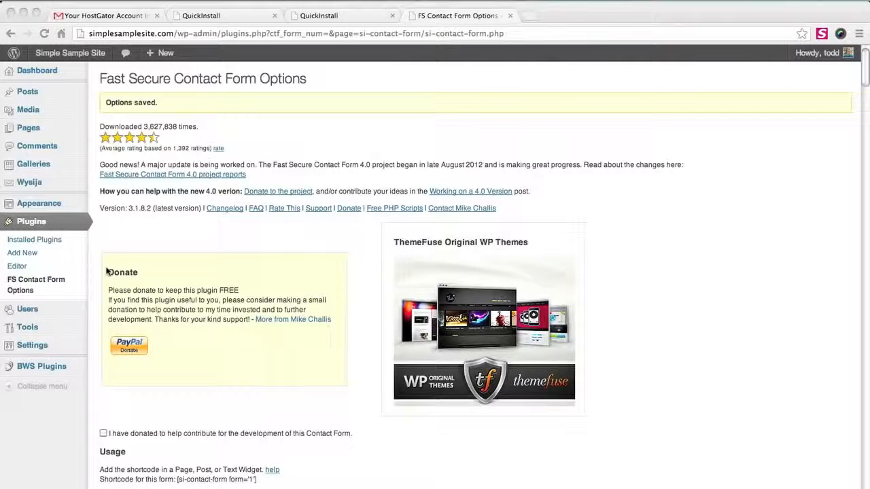
Open the Wysija newsletter plugin and continue past its welcome page to the newsletters list
click(31, 182)
mouse_move(32, 183)
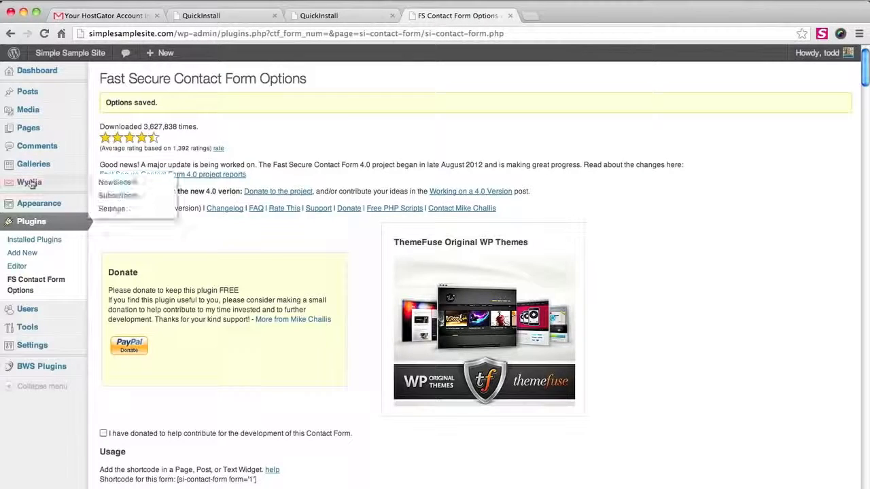
click(112, 209)
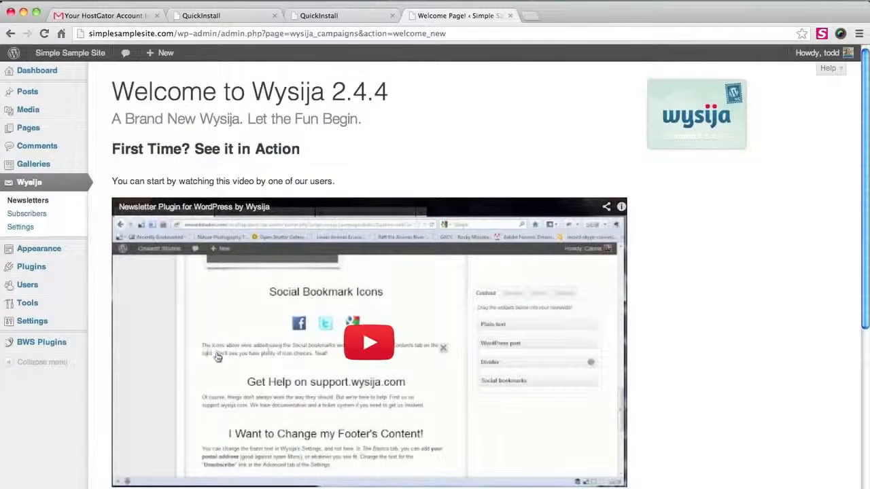
scroll(217, 356, down, 5)
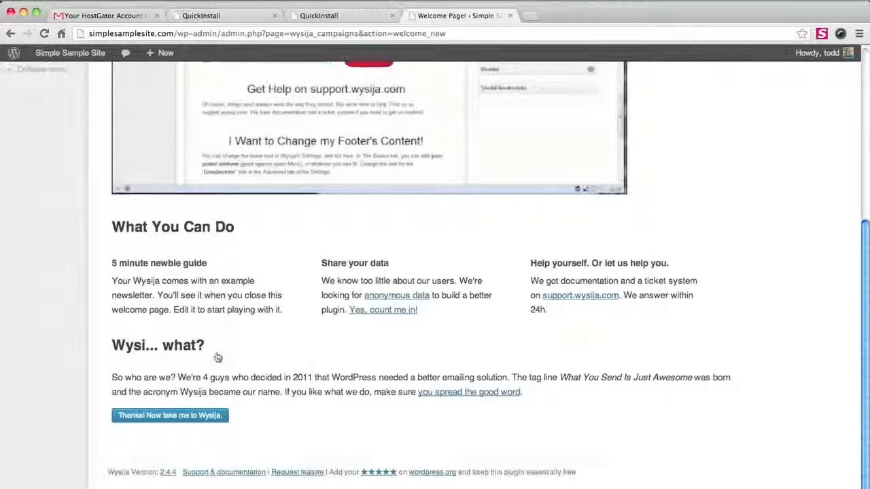
click(185, 419)
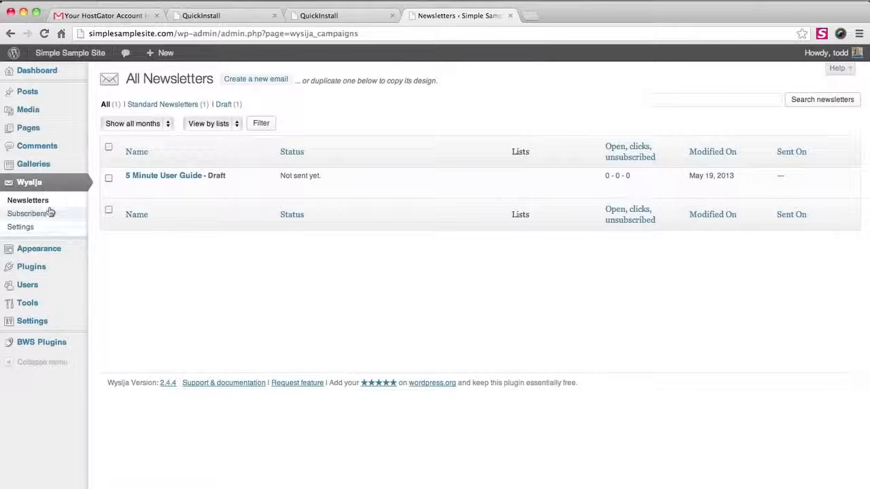
Open the "Subscribe to our Newsletter" subscription form for editing in Wysija's settings
click(24, 230)
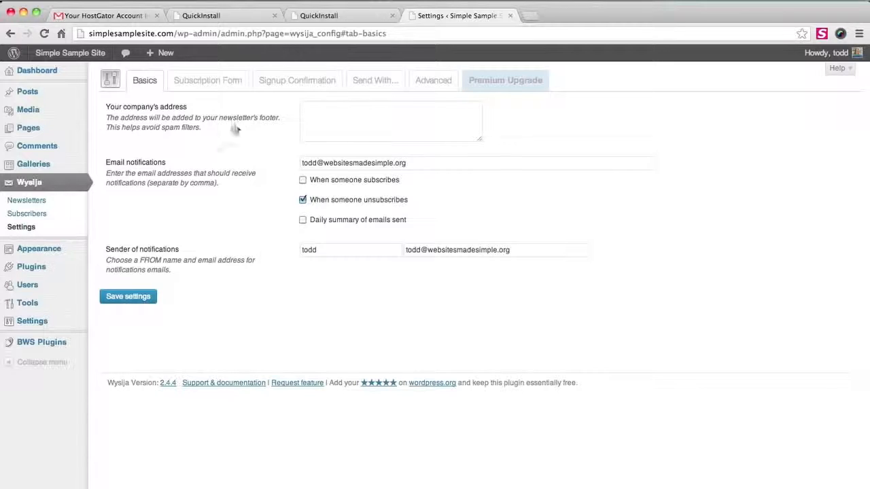
click(216, 91)
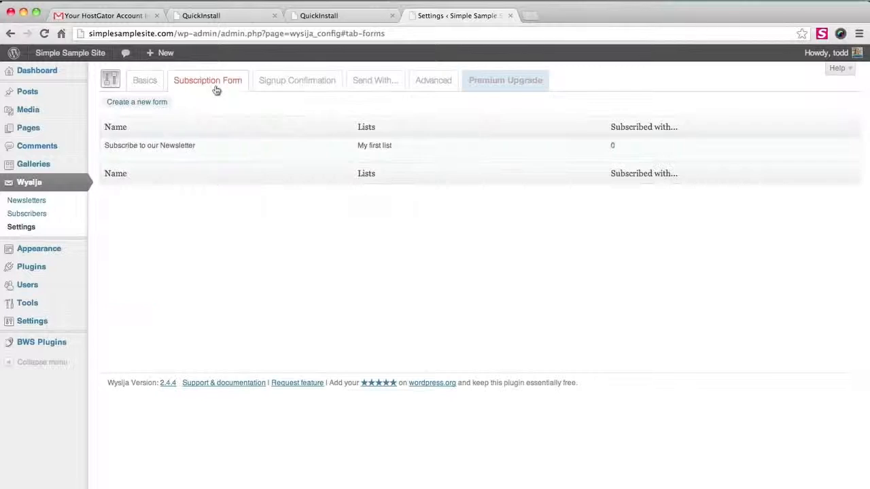
mouse_move(161, 153)
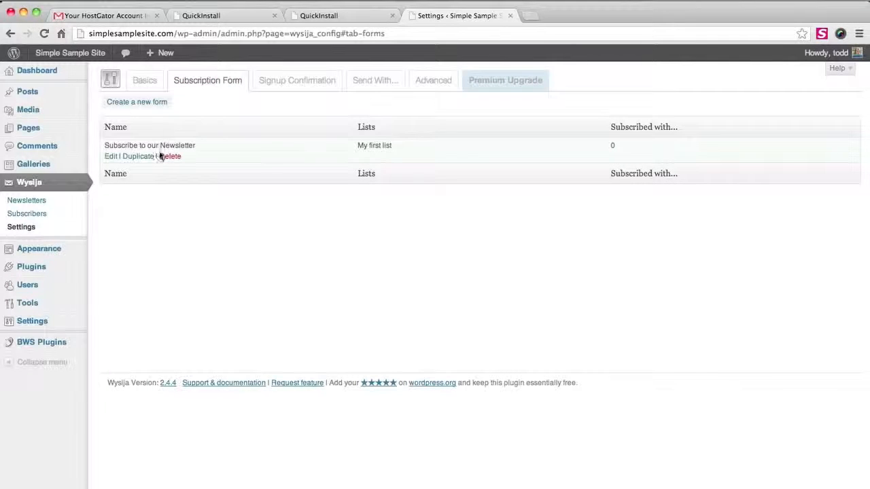
click(113, 156)
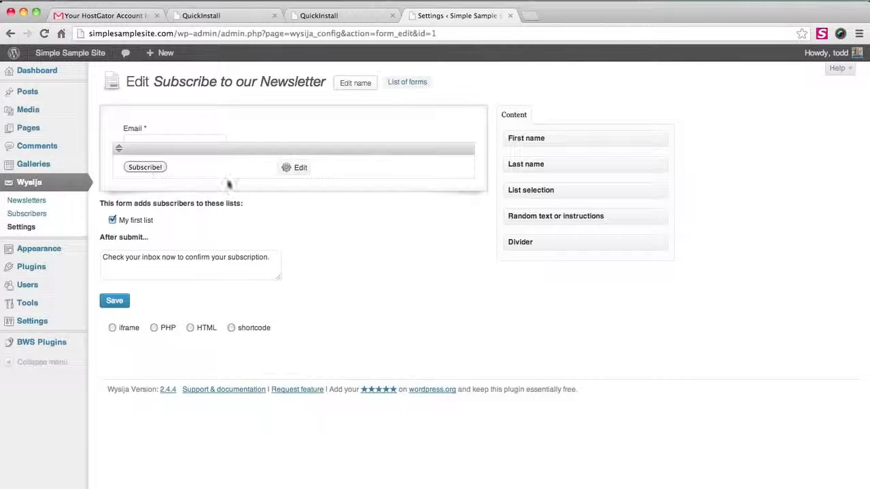
Add a First name field above Email and a random text or instructions block at the top of the form
drag(539, 141, 161, 134)
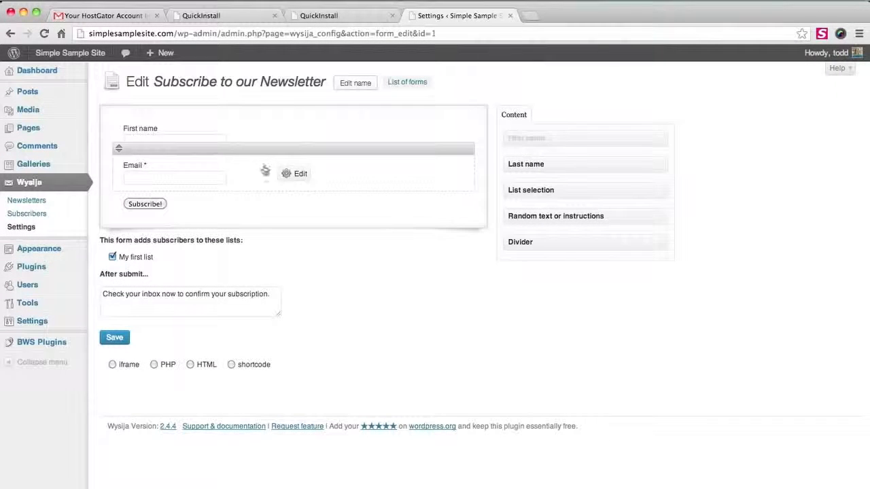
drag(544, 209, 174, 126)
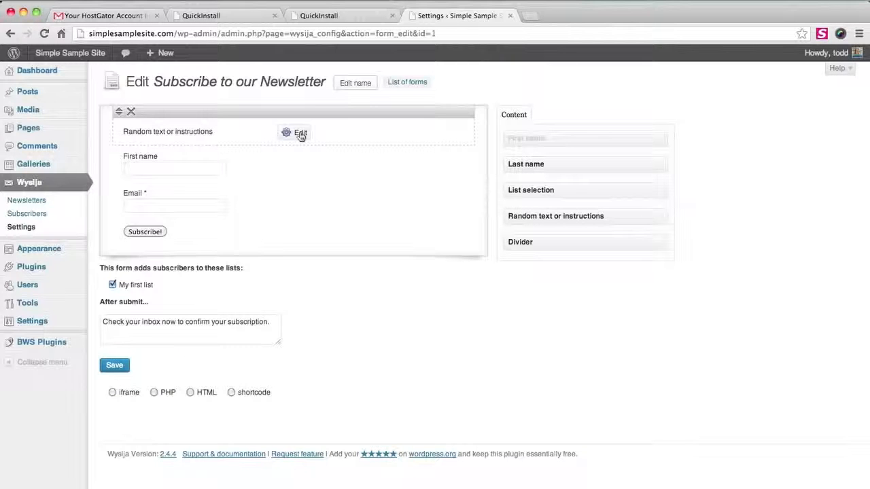
Set the instructions text to "Please join our list. We promise we won't spam you and will only send you useful stuff. Sign up and get started!"
click(301, 133)
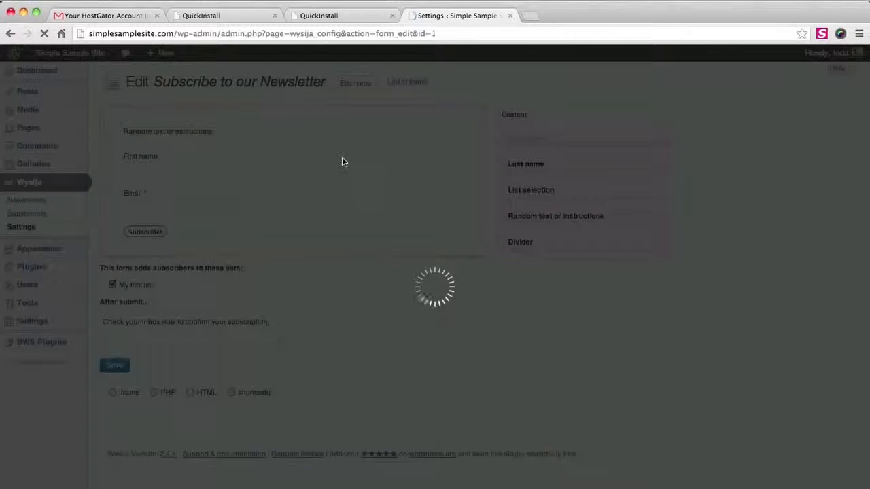
triple_click(386, 278)
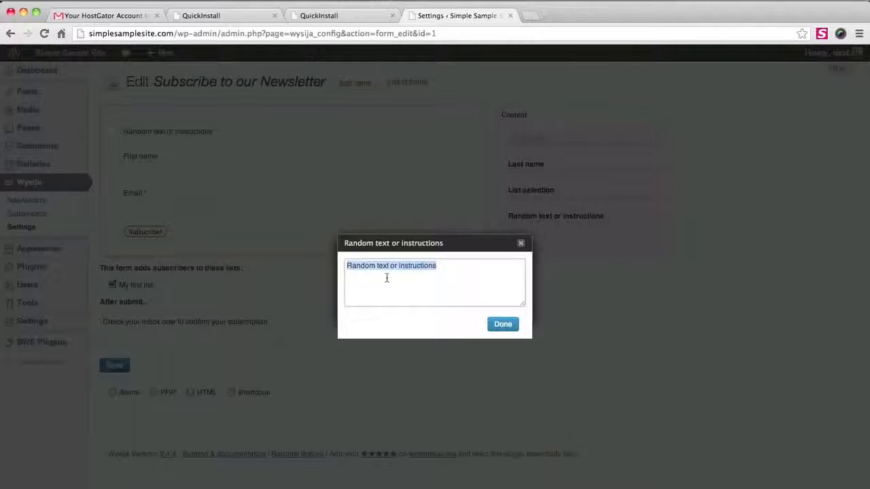
text(Please join our list. We promise we won't spam you and will only send you useful stuff. Sign up and get started!)
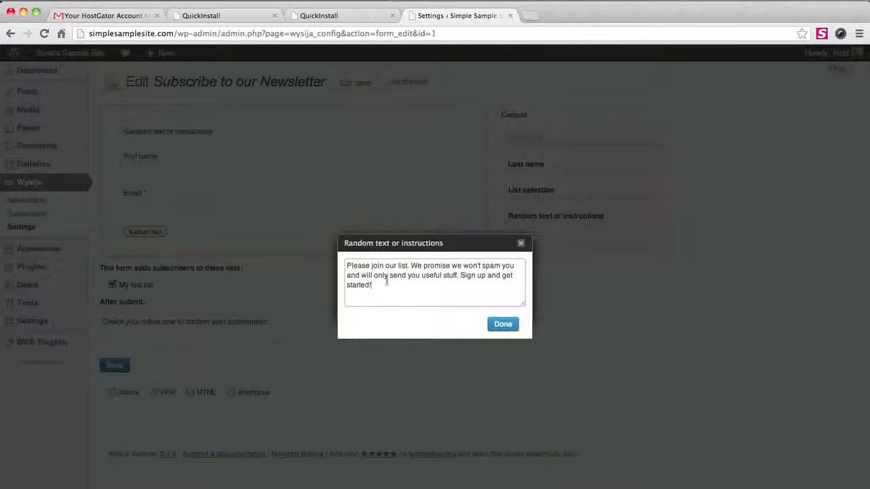
click(508, 325)
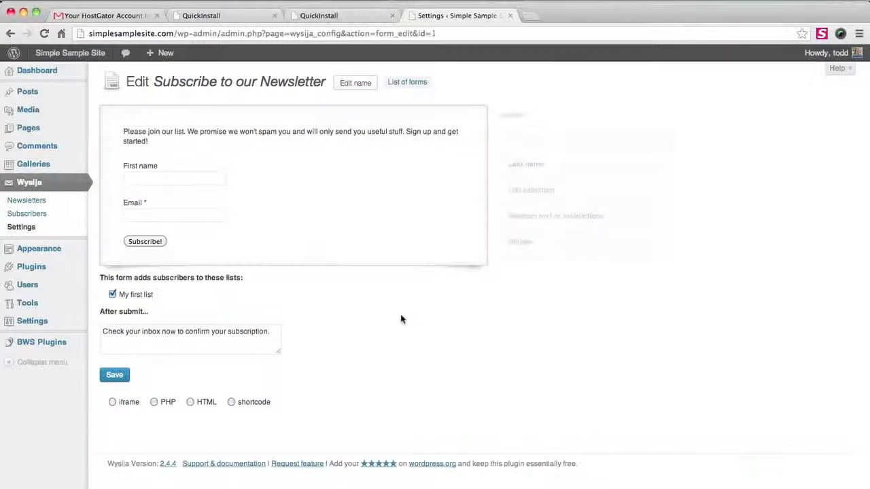
Change the form's submit button label to "Sign Up Now!" and save the subscription form
mouse_move(165, 136)
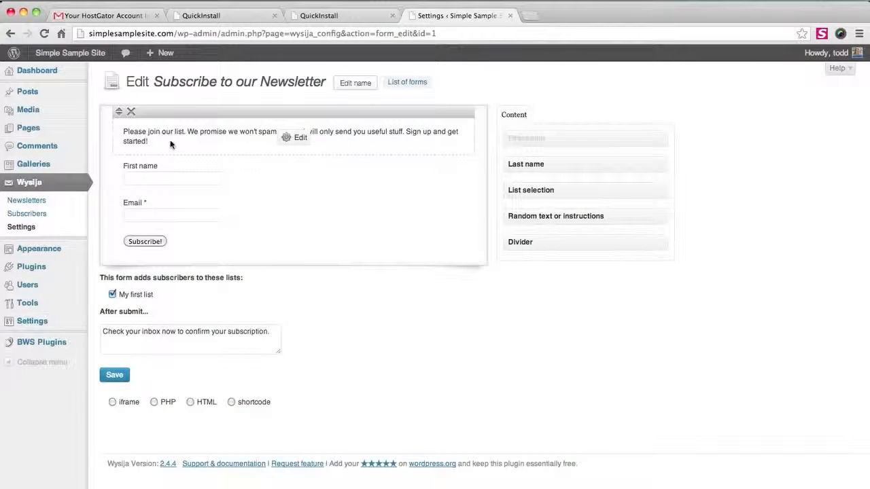
mouse_move(145, 242)
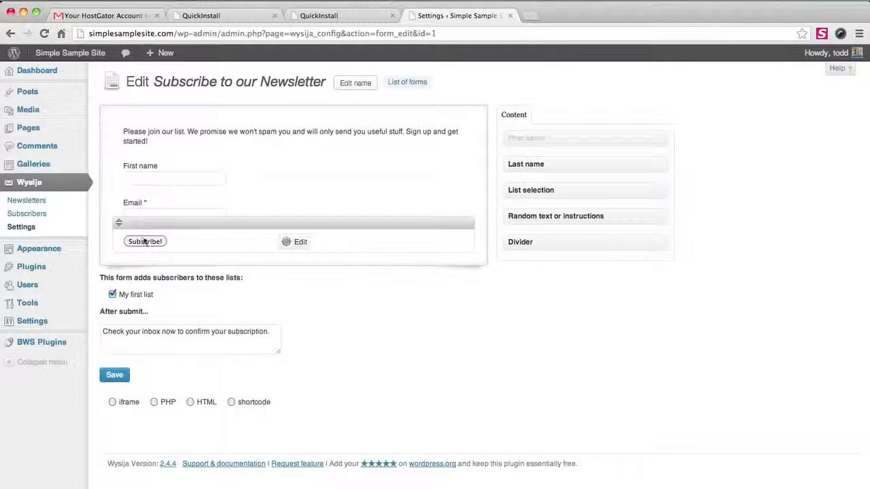
click(301, 243)
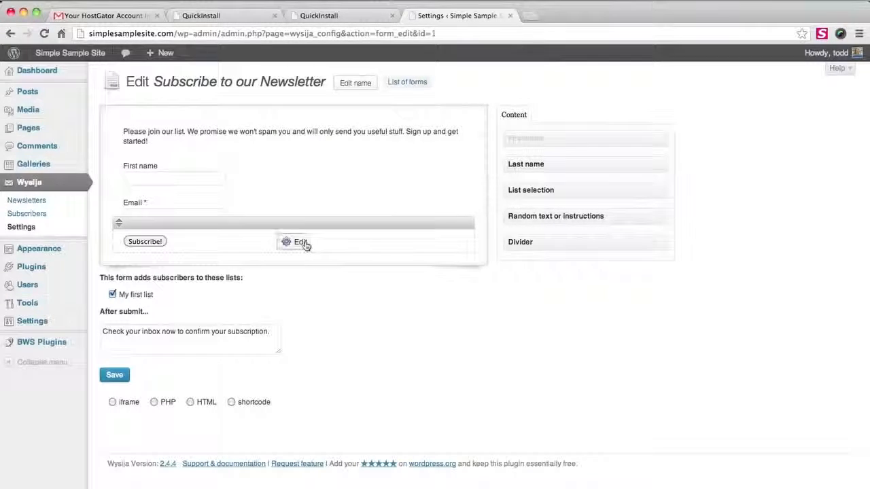
click(419, 293)
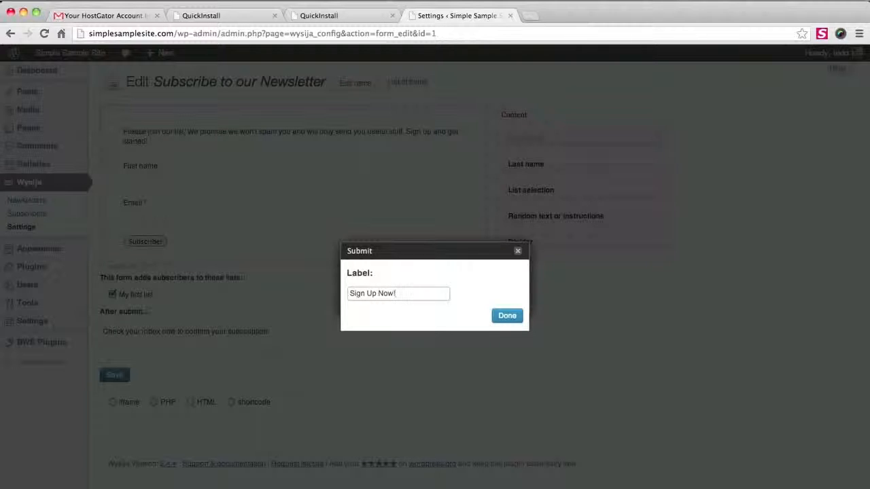
click(513, 318)
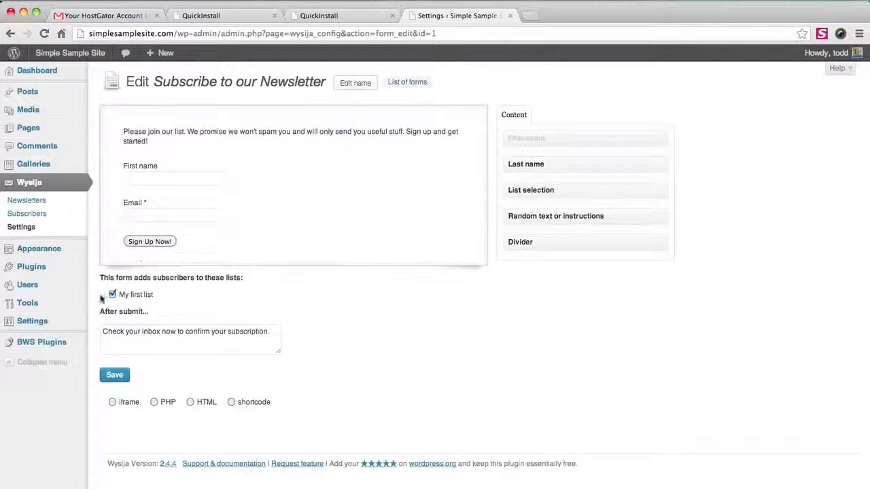
click(120, 380)
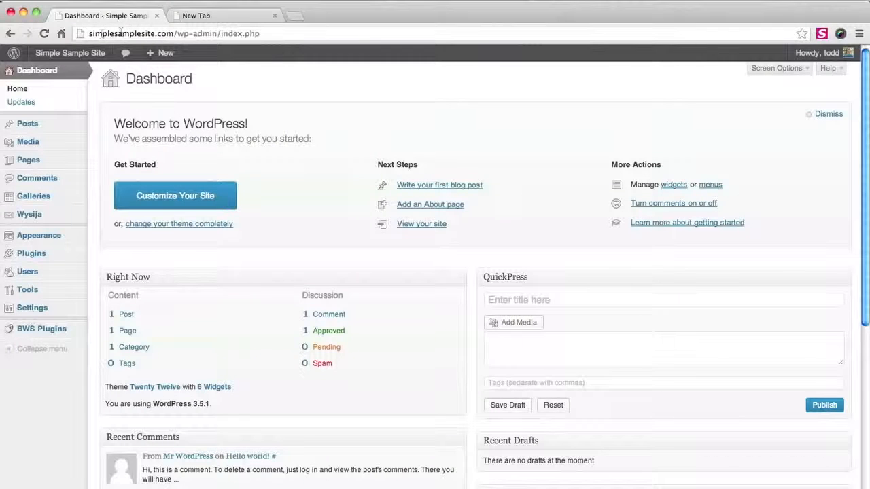
drag(88, 33, 175, 34)
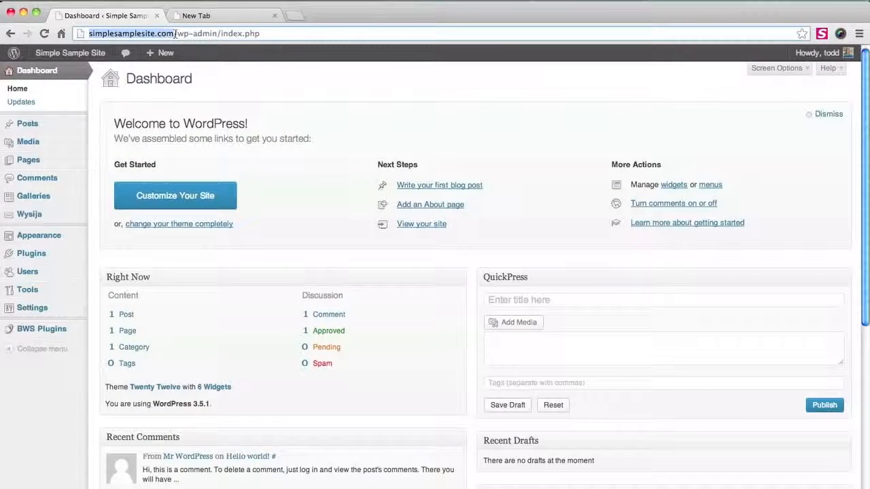
drag(175, 33, 217, 35)
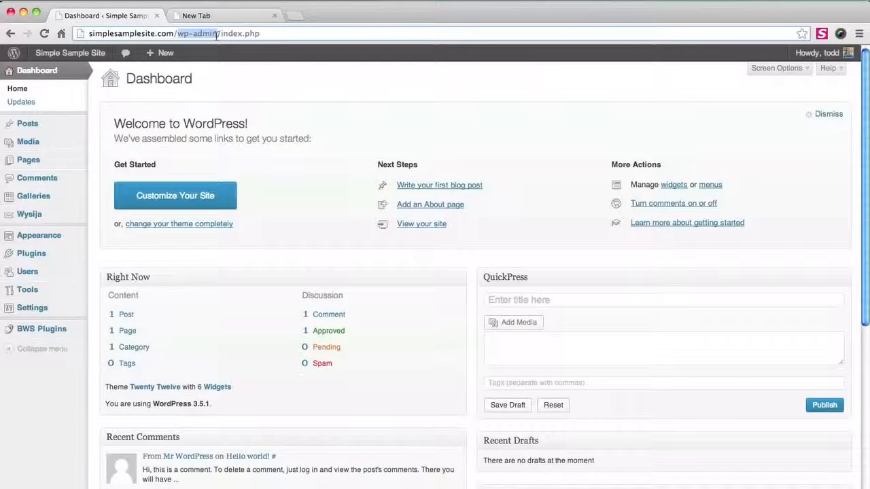
click(217, 35)
drag(216, 35, 271, 35)
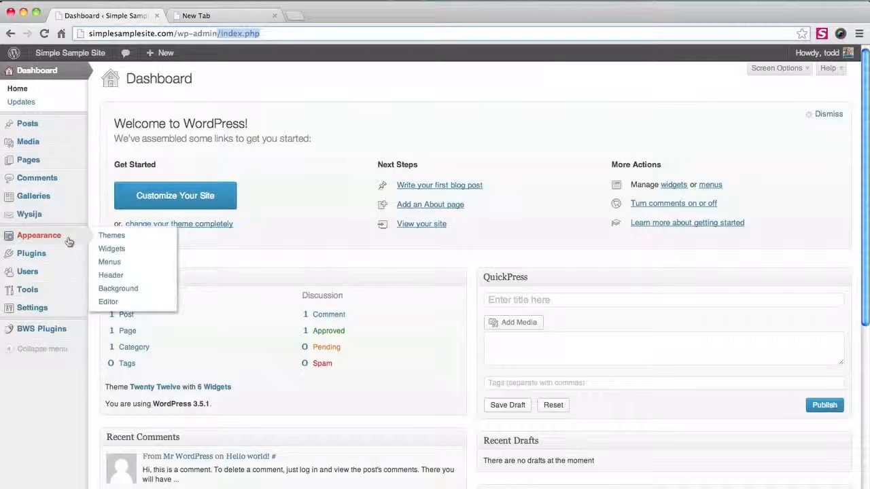
Search the WordPress theme installer for "responsive" and install the Responsive theme by cyberchimps
mouse_move(54, 243)
click(102, 236)
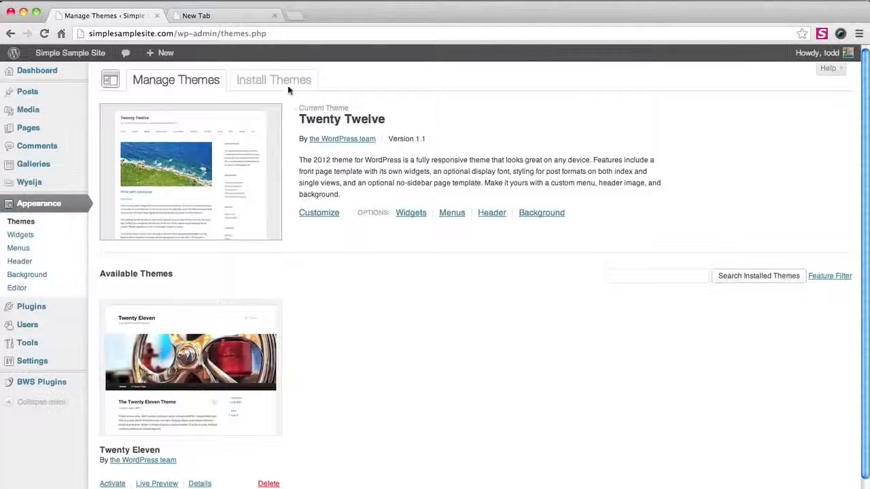
click(288, 83)
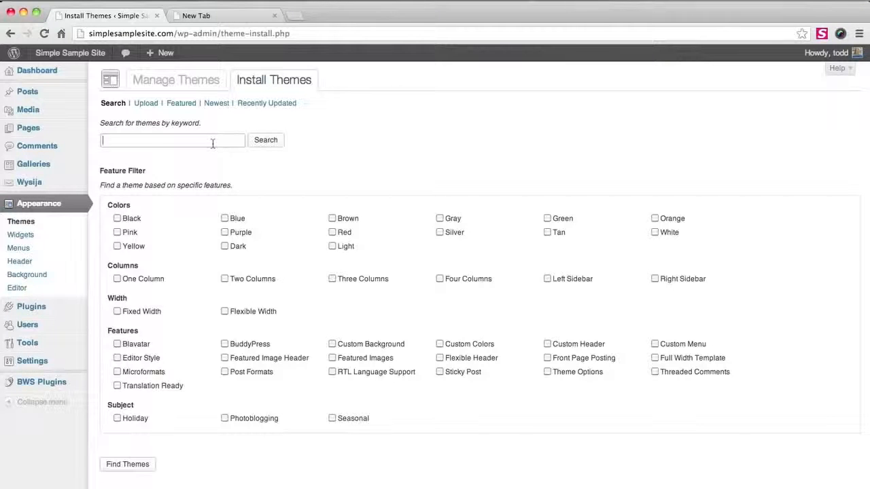
click(213, 140)
text(res)
key(BackSpace)
text(s)
key(Down)
key(Return)
click(280, 139)
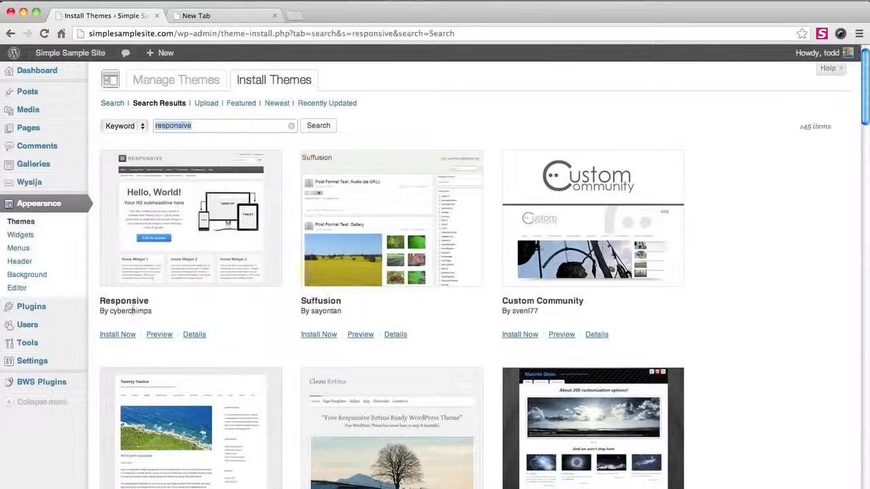
click(126, 336)
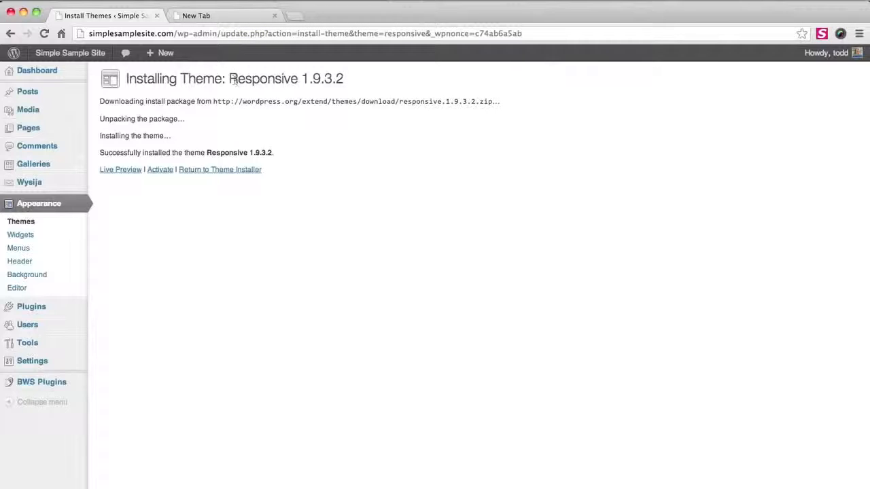
drag(232, 79, 304, 81)
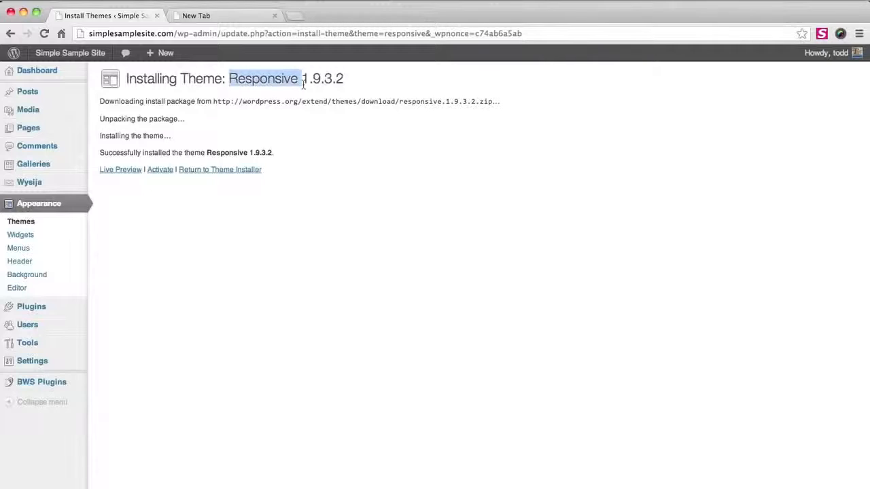
click(233, 19)
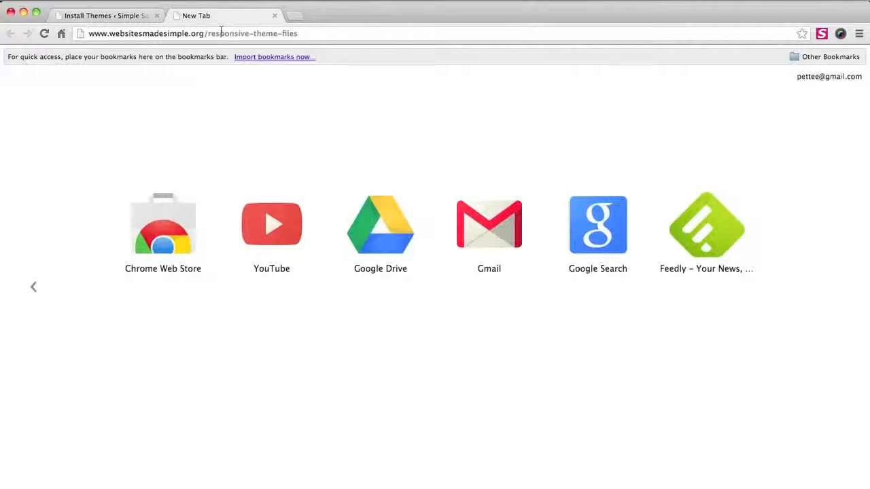
click(221, 33)
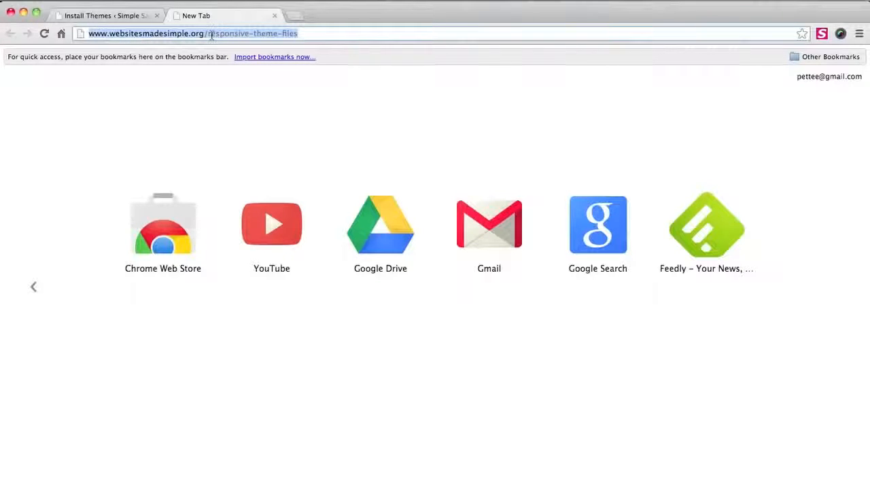
drag(209, 34, 301, 32)
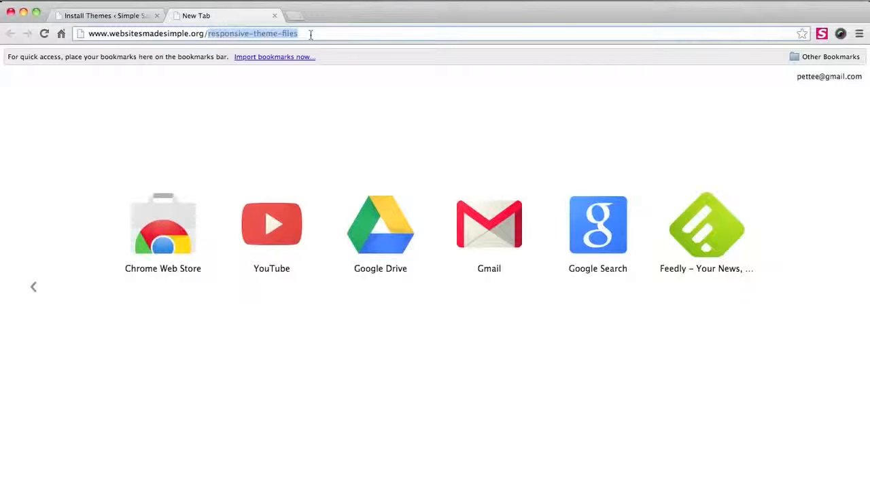
click(311, 33)
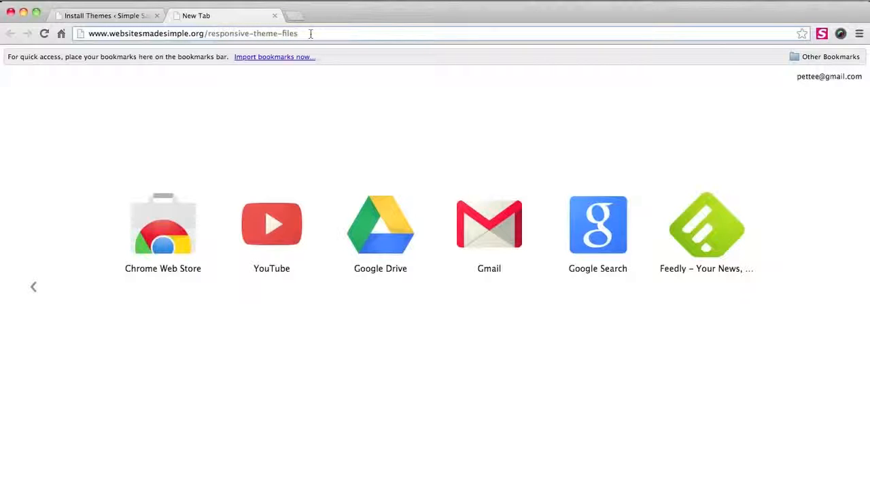
key(Return)
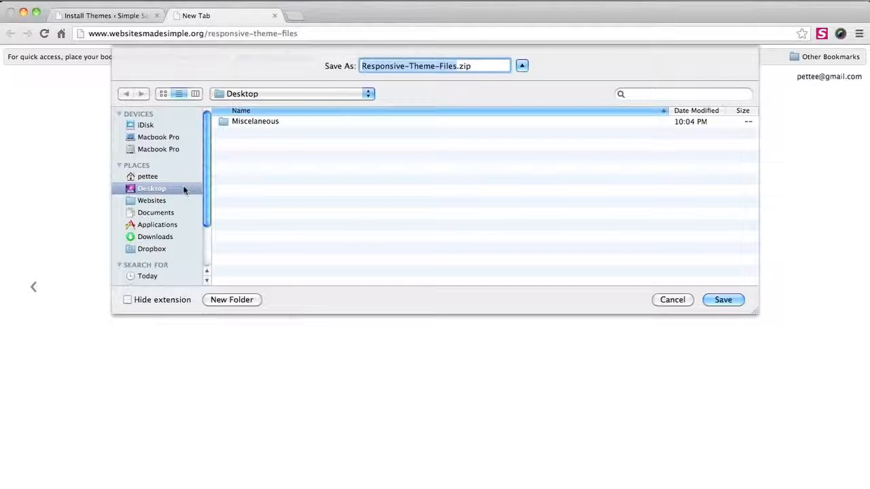
click(721, 300)
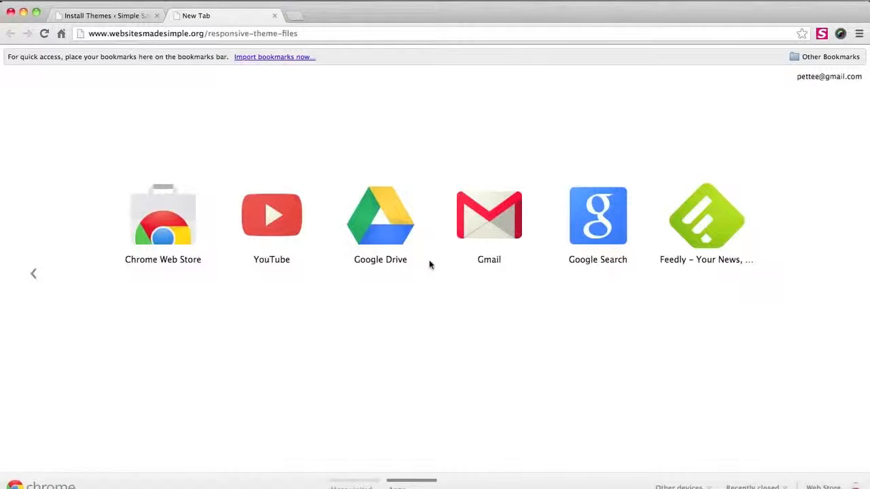
key(F11)
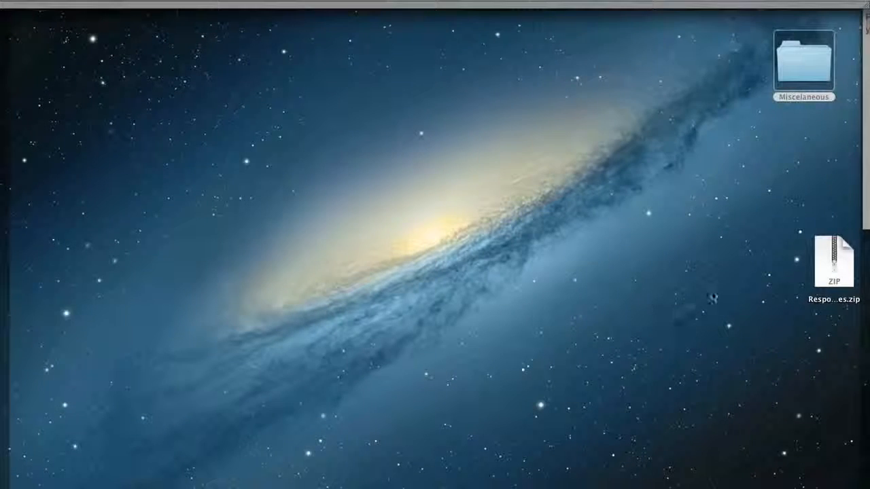
Extract Responsive-Theme-Files.zip on the desktop, place the extracted folder below the zip file, and return to the browser
drag(819, 286, 739, 285)
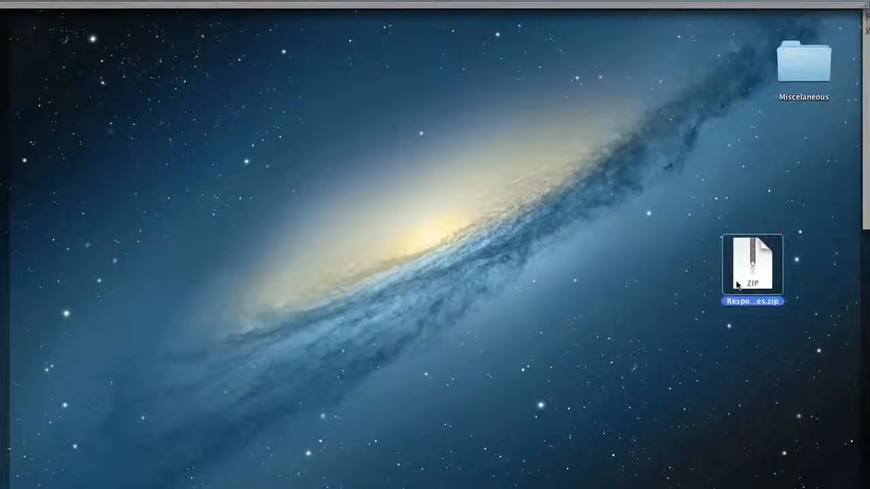
key(F11)
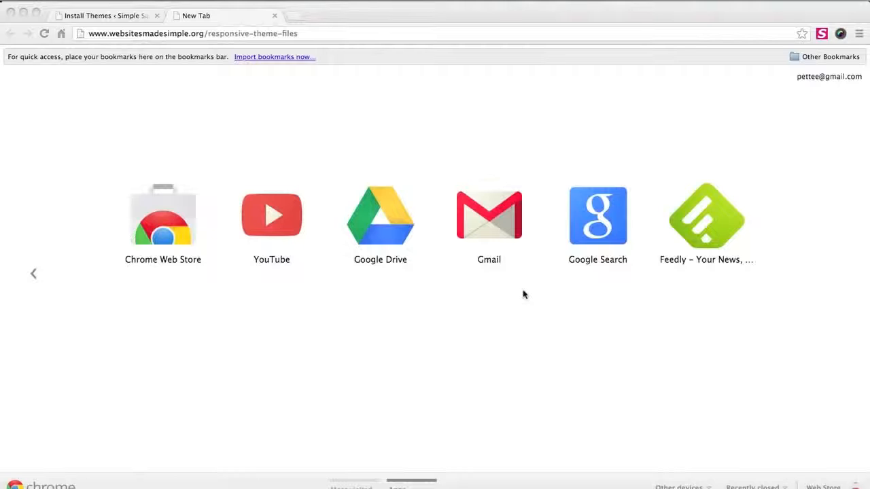
key(F11)
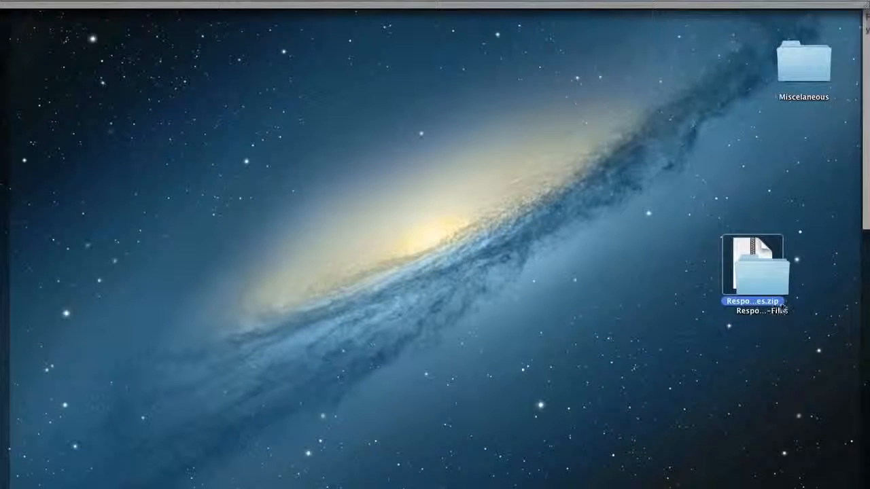
drag(772, 282, 773, 373)
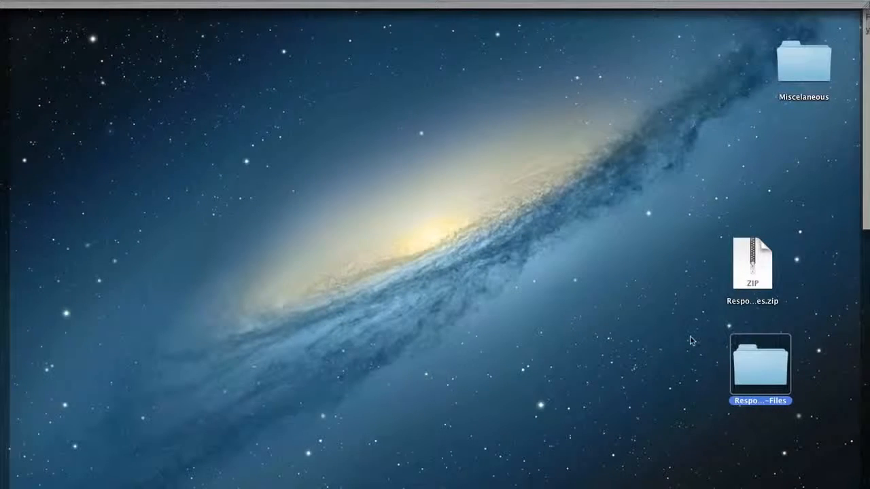
key(F11)
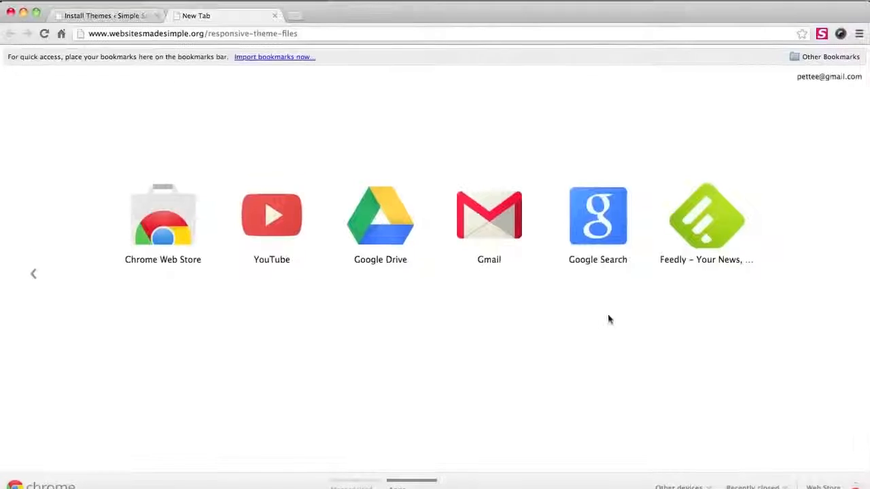
Upload responsive-child-theme.zip from the desktop's Responsive-Theme-Files folder in the WordPress theme installer and install it
click(126, 16)
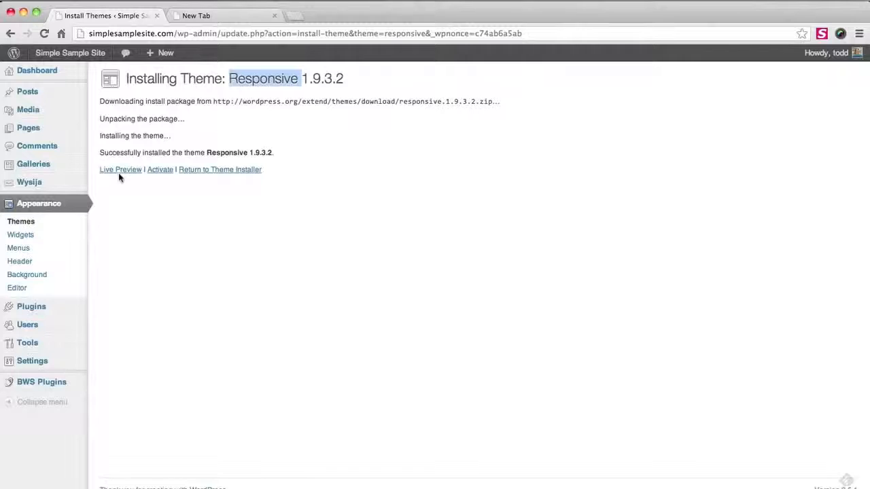
click(38, 225)
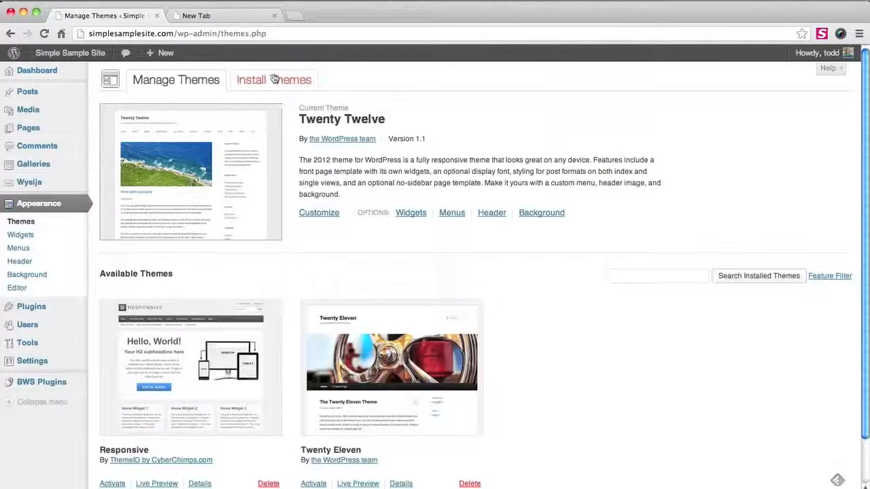
click(273, 80)
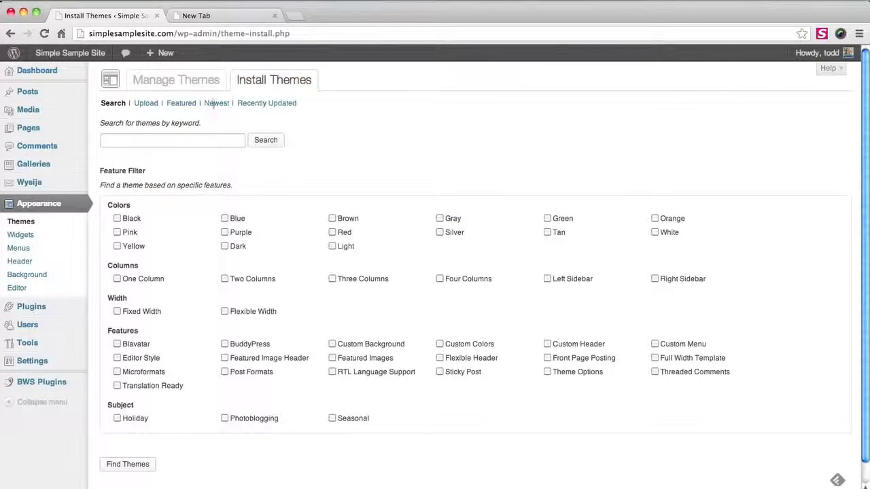
click(139, 104)
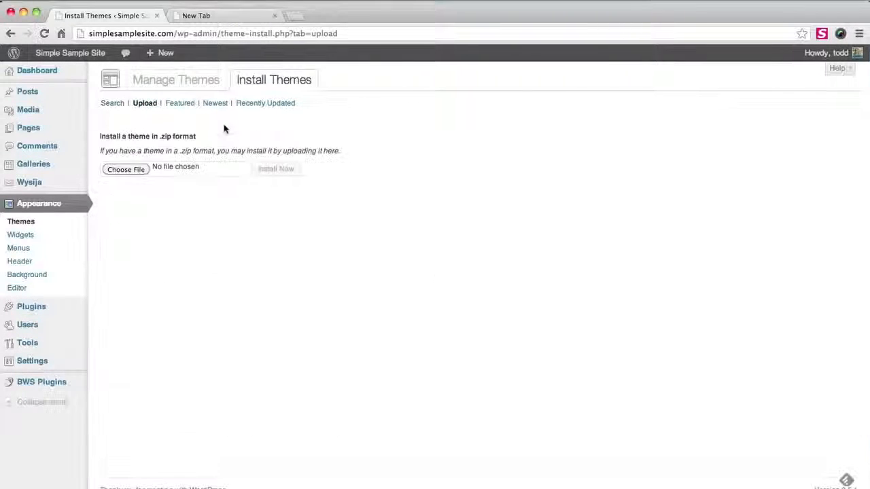
click(190, 169)
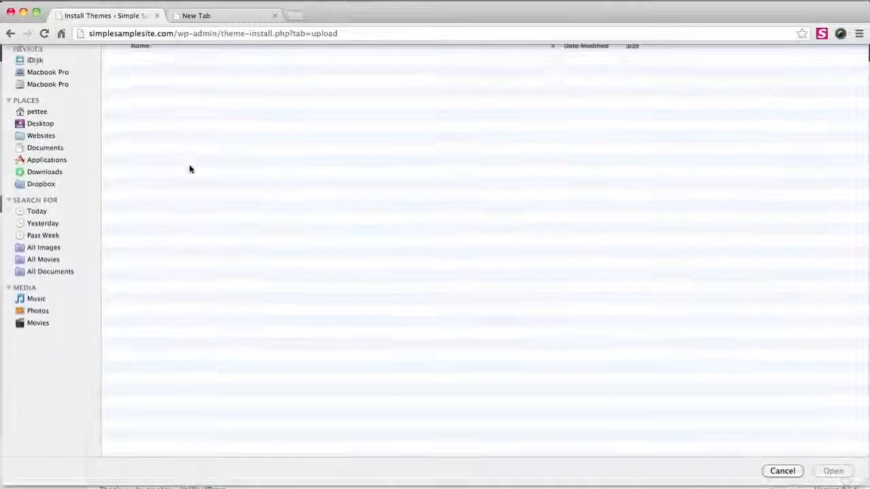
click(65, 154)
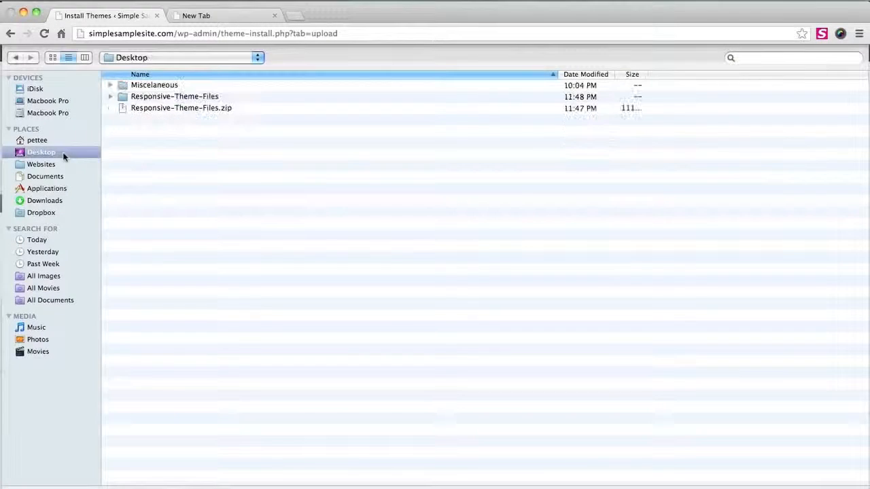
double_click(125, 97)
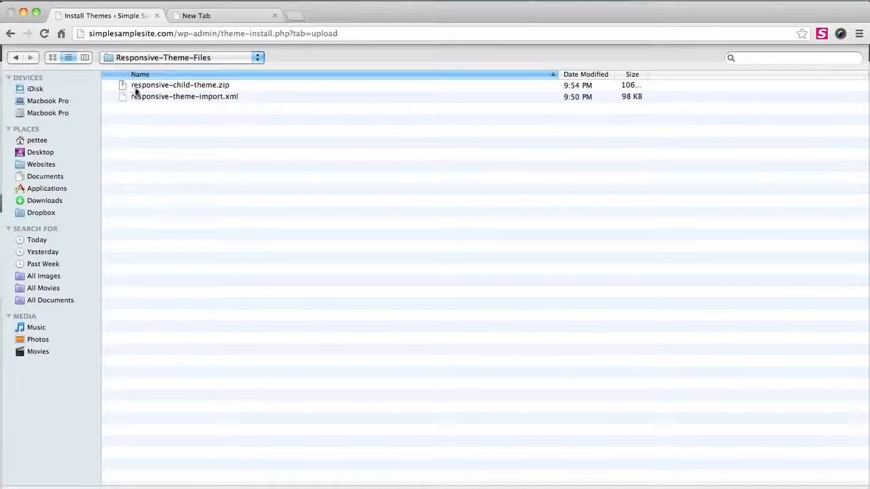
double_click(135, 85)
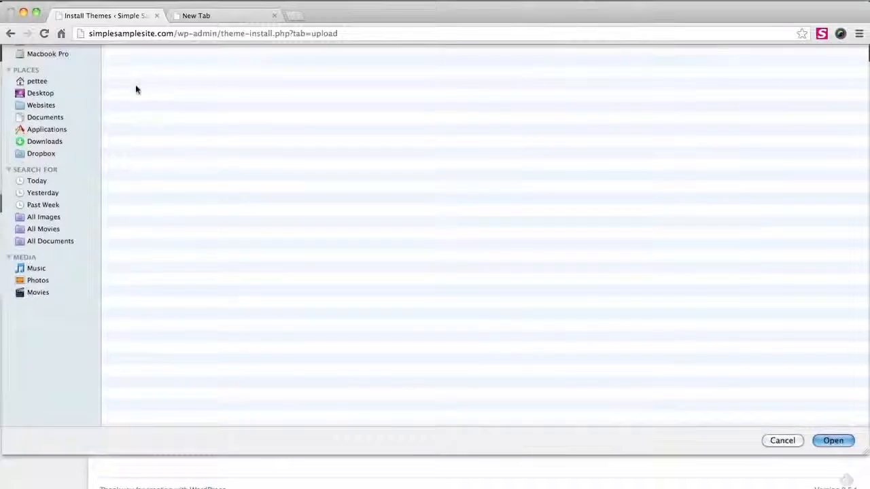
click(277, 171)
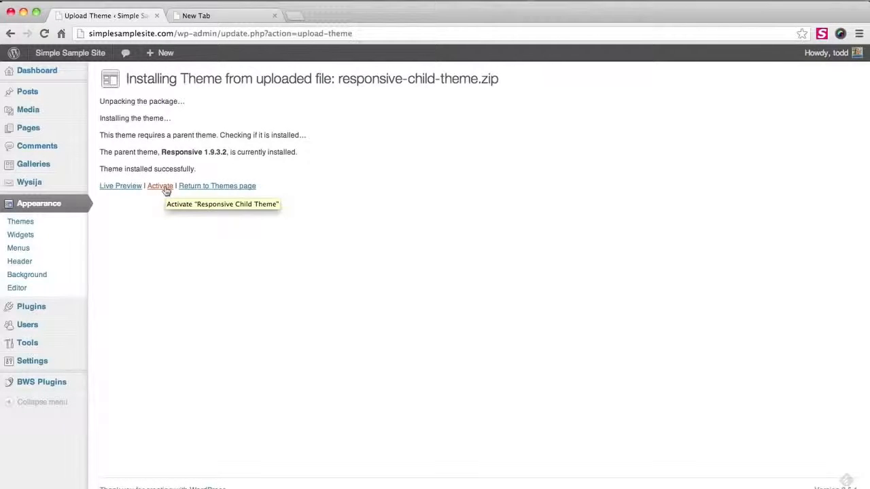
Activate the newly installed Responsive Child Theme and review the current and available themes
drag(162, 170, 124, 169)
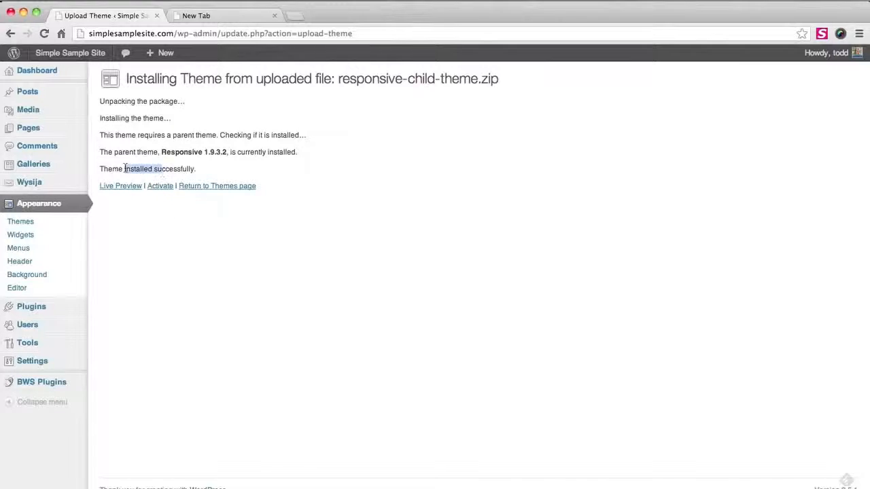
click(151, 188)
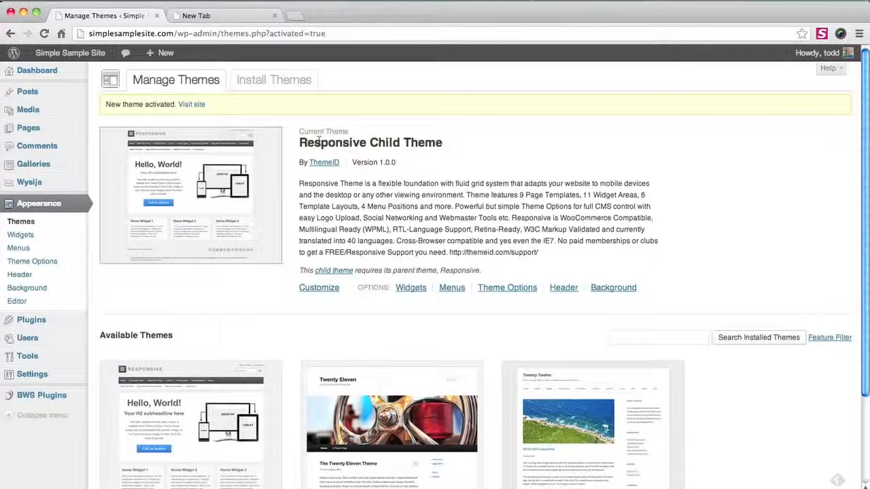
drag(303, 140, 468, 146)
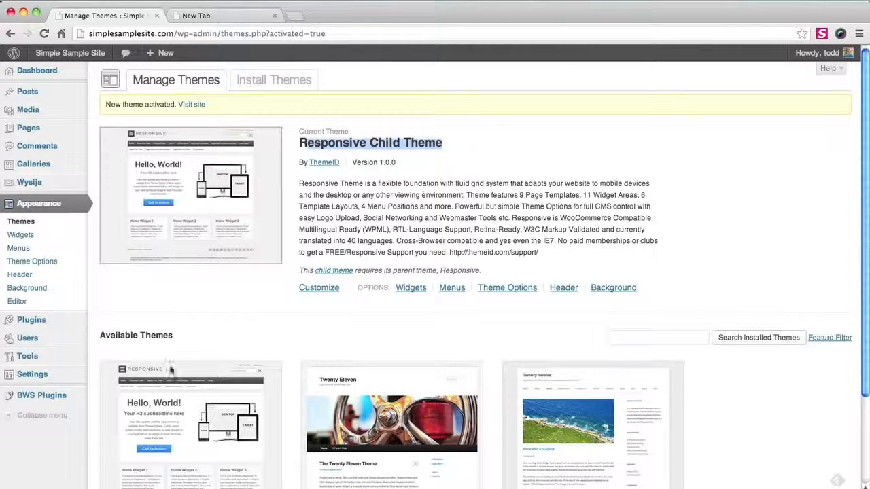
scroll(137, 288, down, 3)
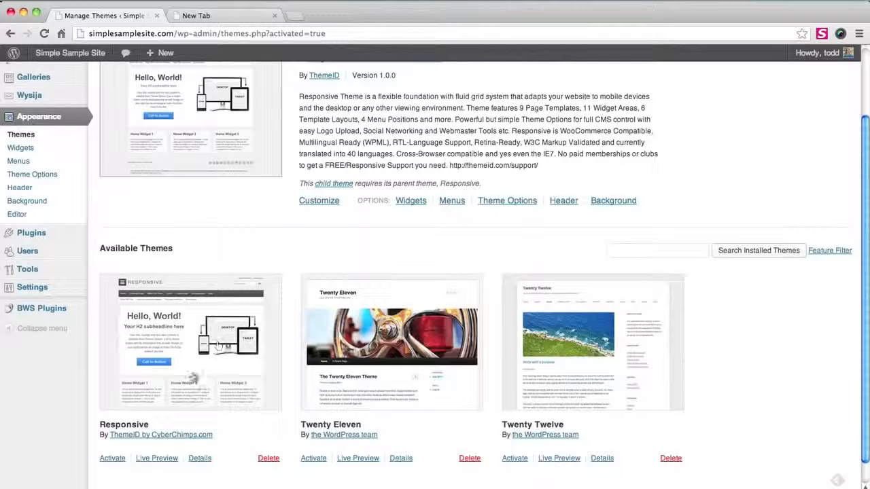
scroll(194, 370, up, 3)
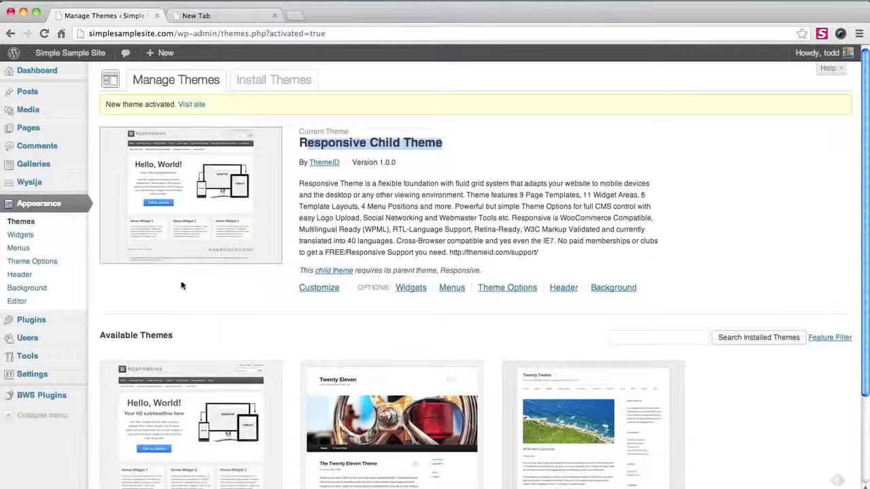
Upload responsive-theme-import.xml from the Responsive-Theme-Files folder through the WordPress content importer
mouse_move(74, 321)
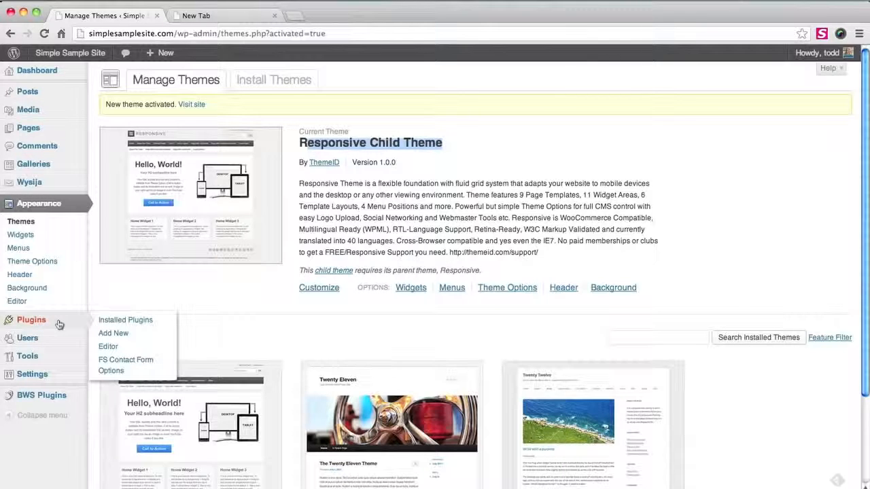
mouse_move(56, 358)
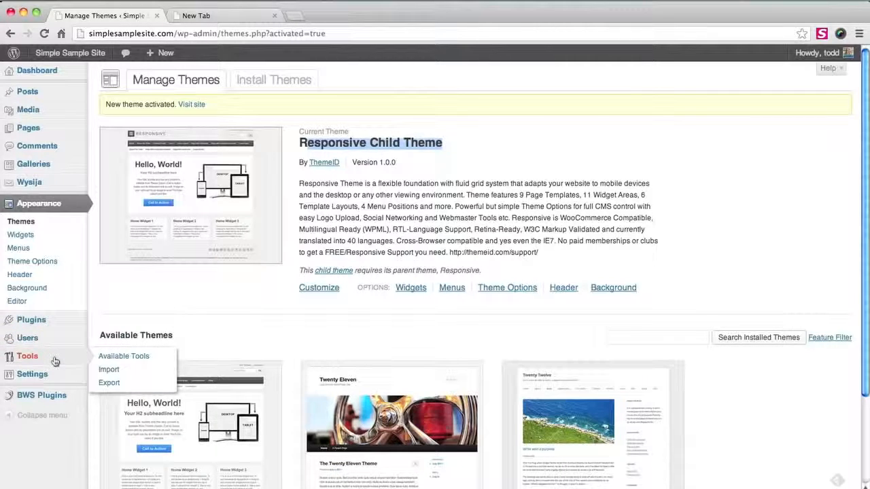
click(110, 369)
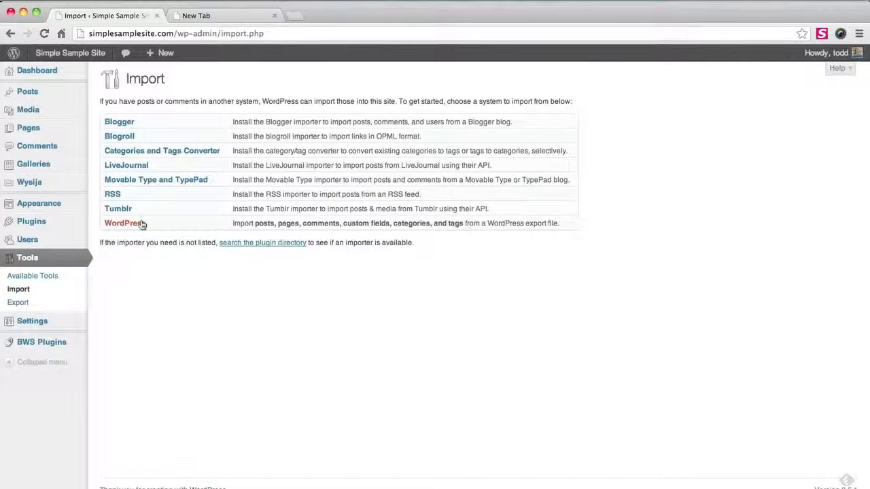
click(142, 225)
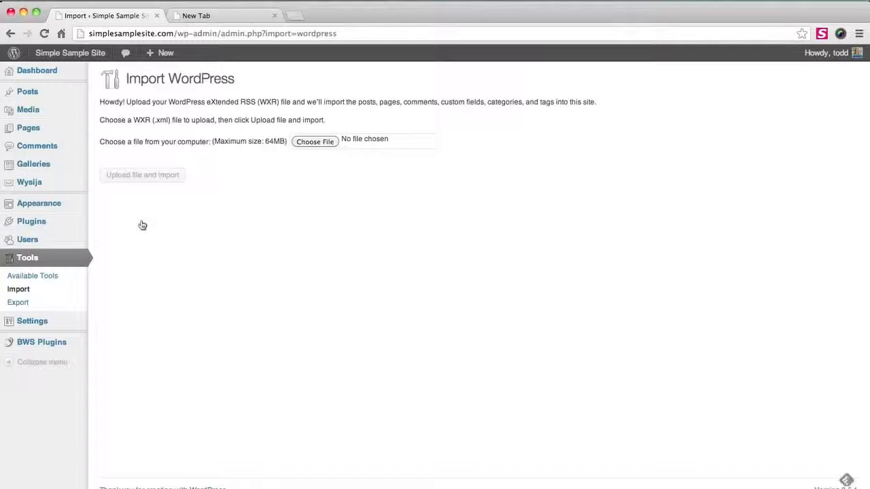
click(330, 142)
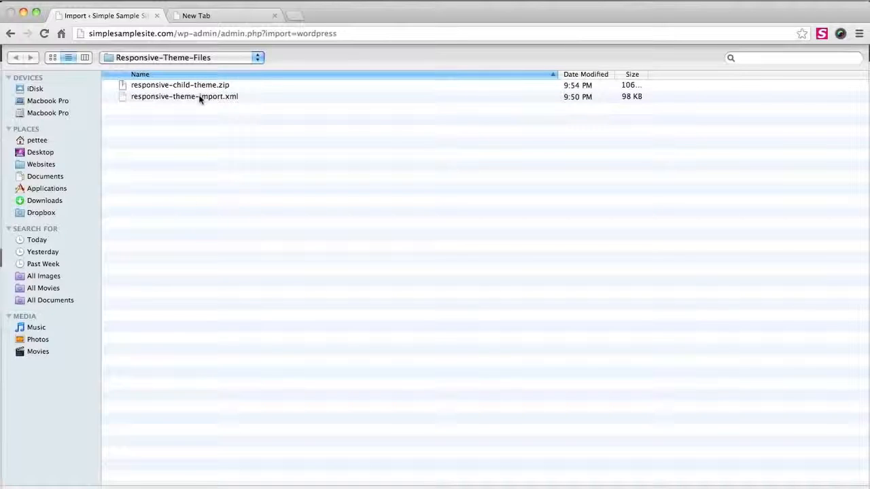
double_click(199, 97)
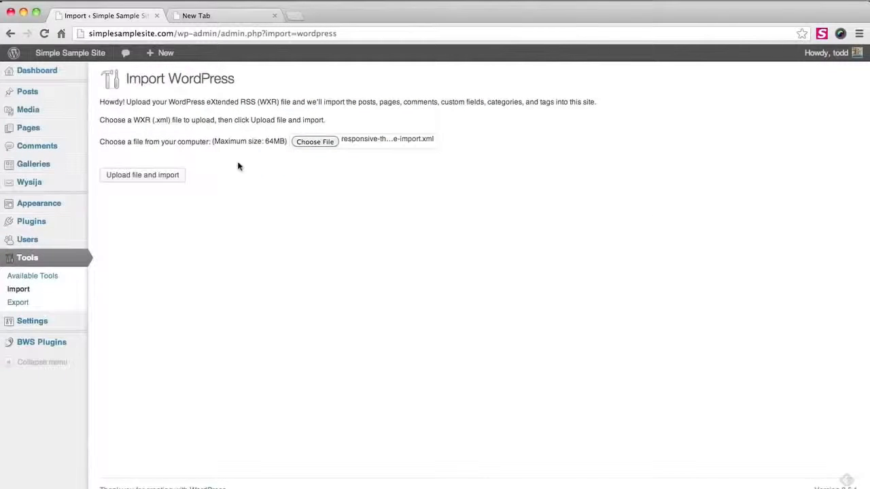
click(148, 178)
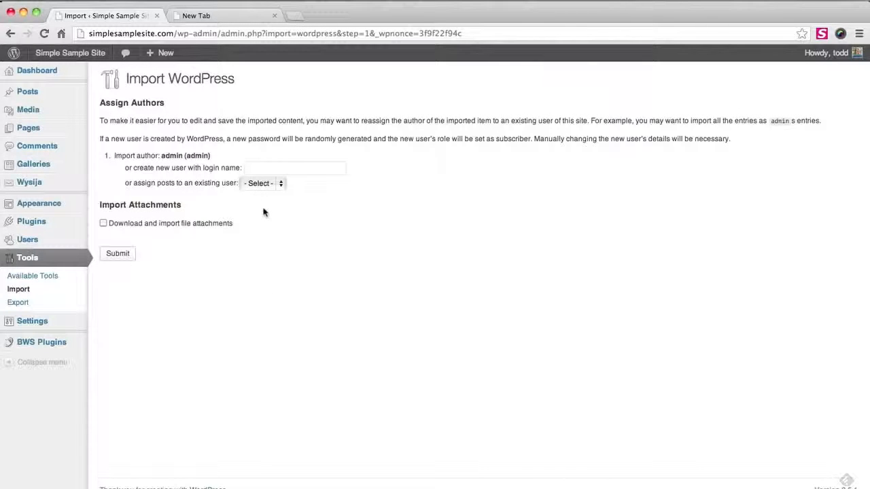
Assign the imported posts to the existing site user, enable downloading and importing file attachments, and run the import
click(263, 183)
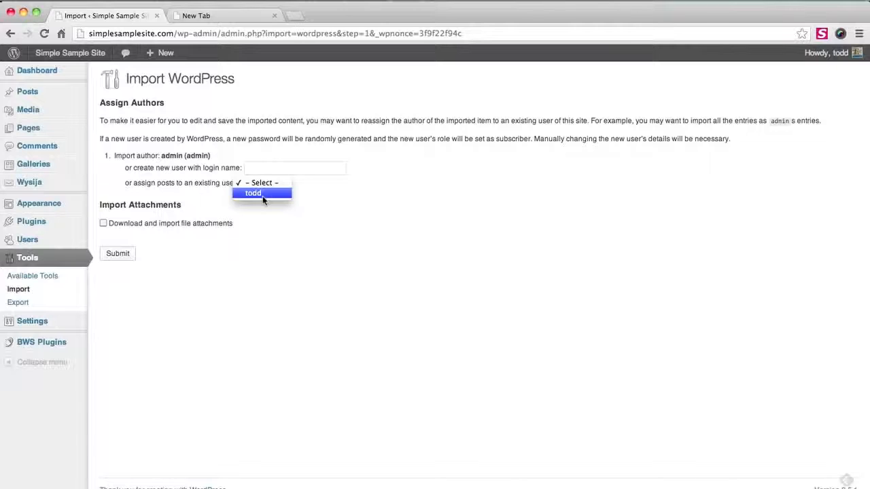
click(263, 195)
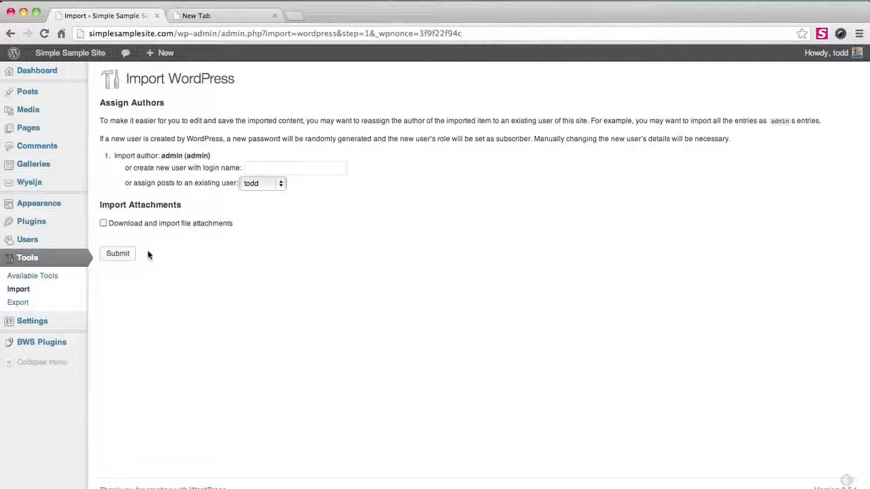
click(140, 225)
click(265, 185)
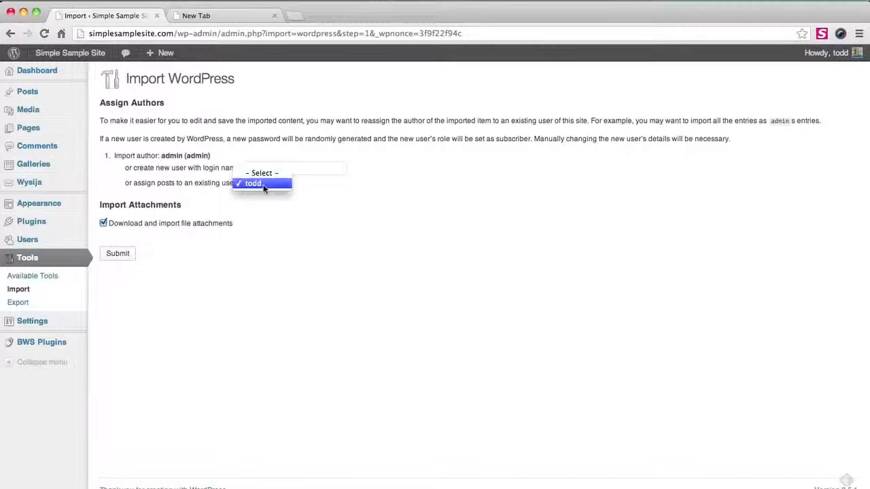
click(262, 187)
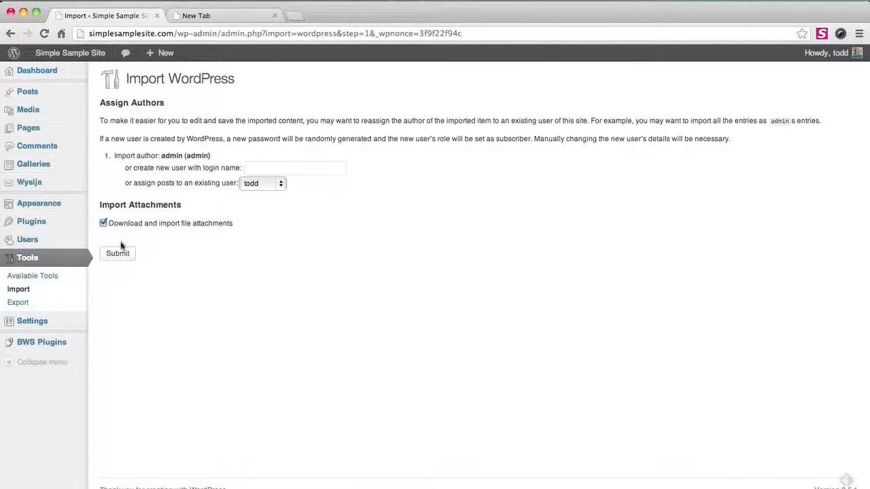
click(121, 254)
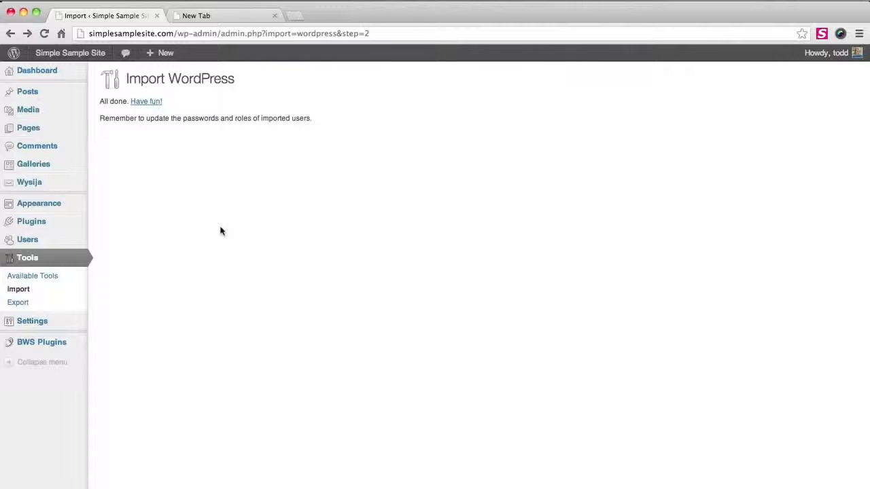
Search the WordPress plugin directory for "Social Media Widget"
mouse_move(65, 208)
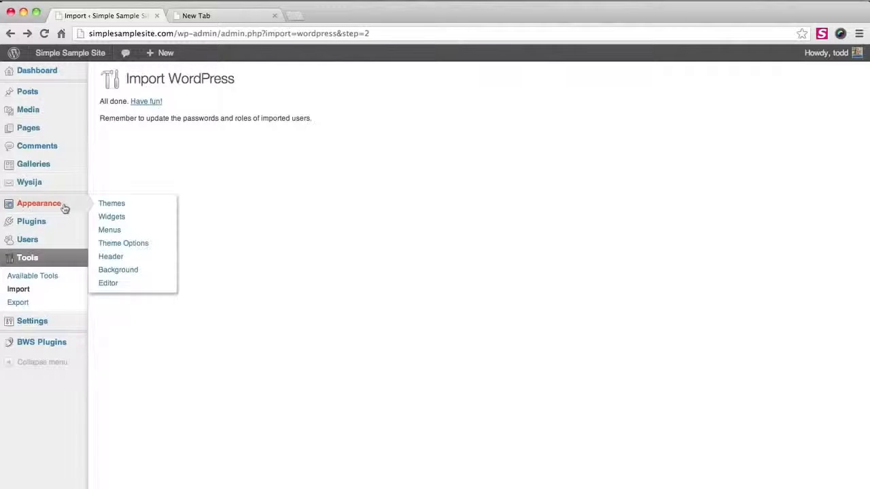
mouse_move(57, 229)
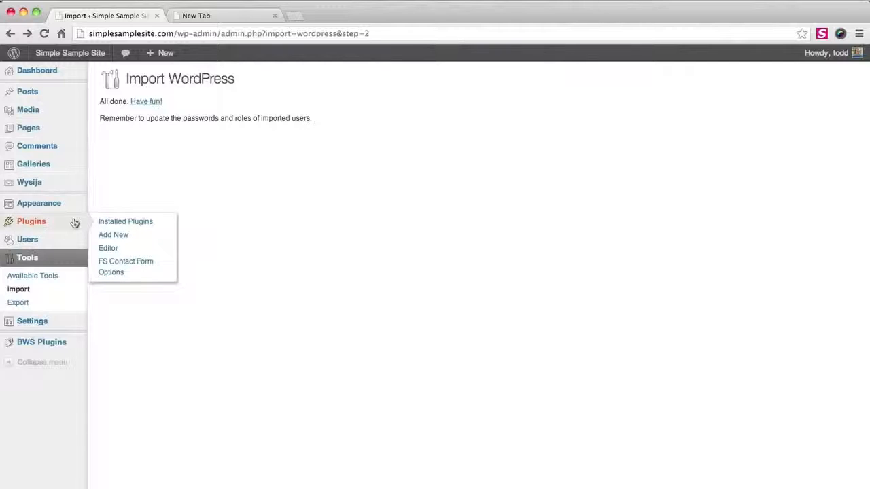
click(109, 236)
text(s)
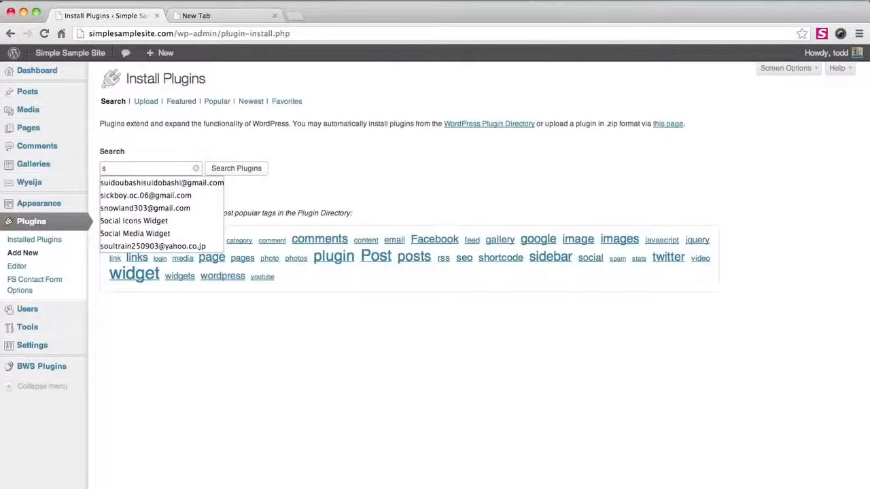
text(ooc)
key(BackSpace)
key(BackSpace)
text(ci)
key(Down)
key(Down)
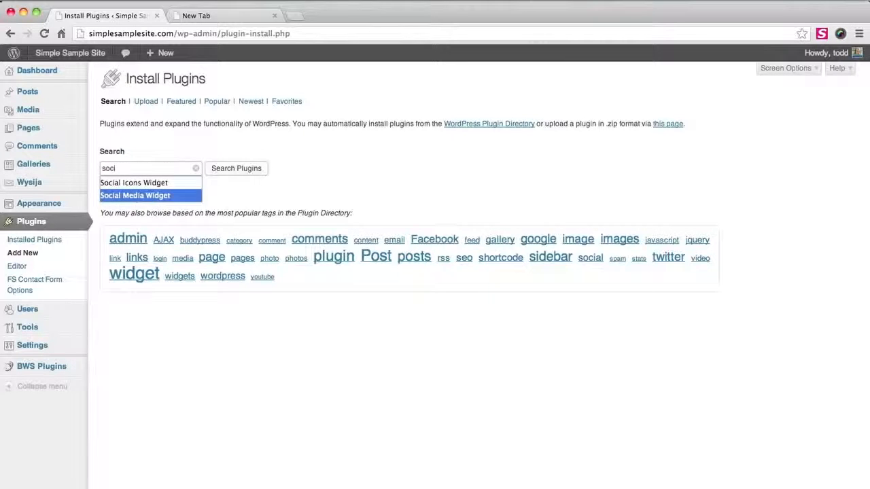
key(Return)
key(Return)
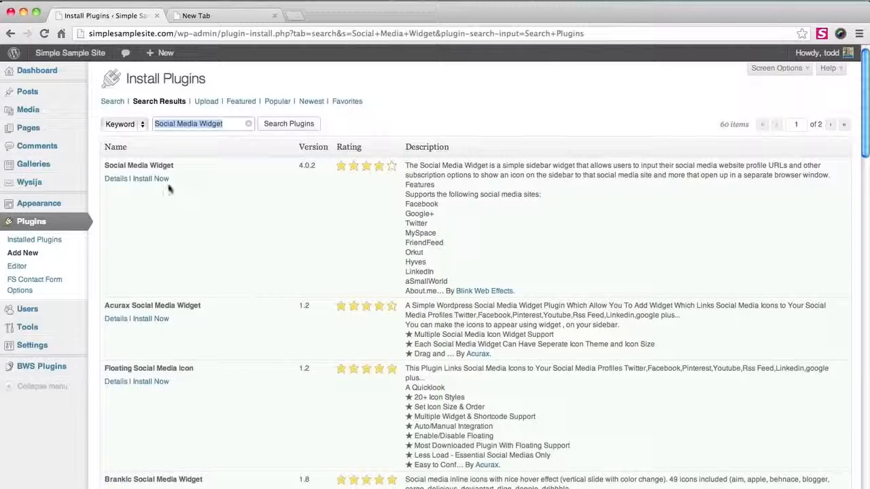
Install the Social Media Widget plugin by Blink Web Effects and activate it
click(150, 179)
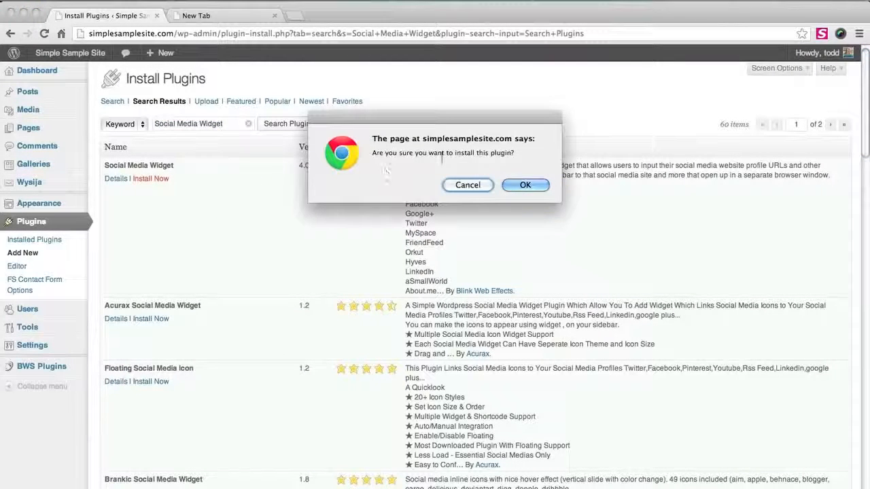
click(525, 185)
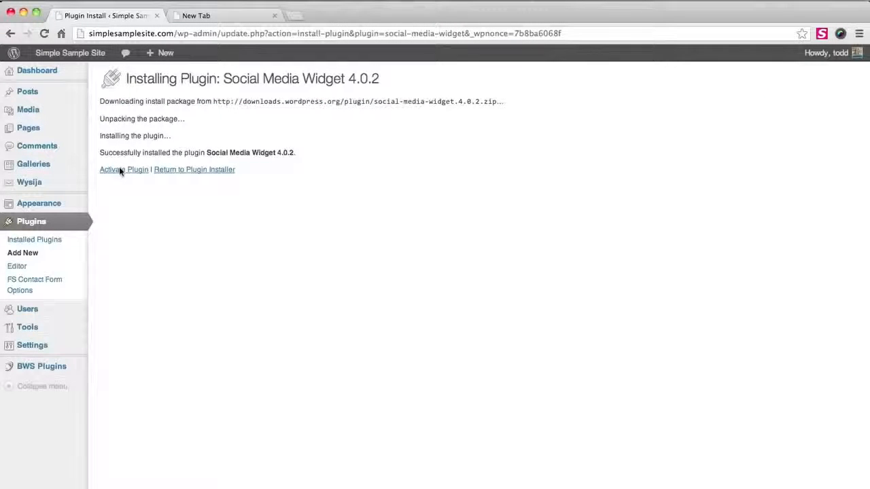
click(119, 170)
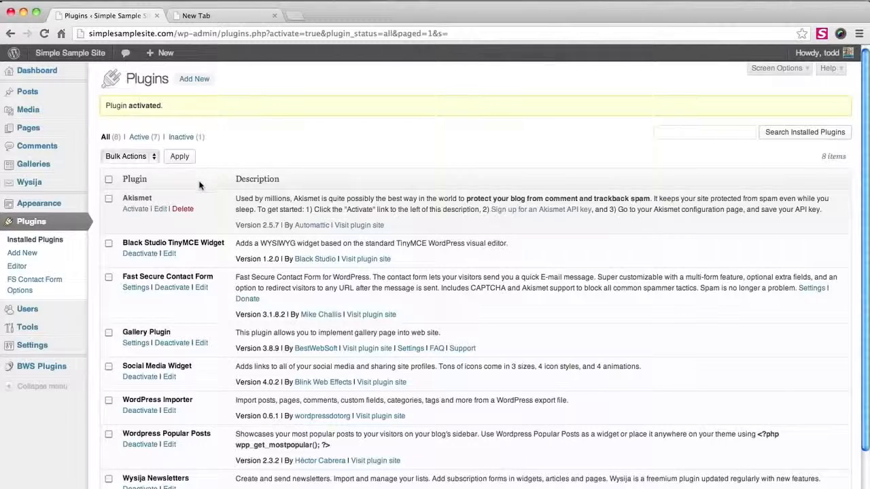
Remove the Recent Posts, Recent Comments, Archives and Meta widgets from the site's Main Sidebar
mouse_move(58, 206)
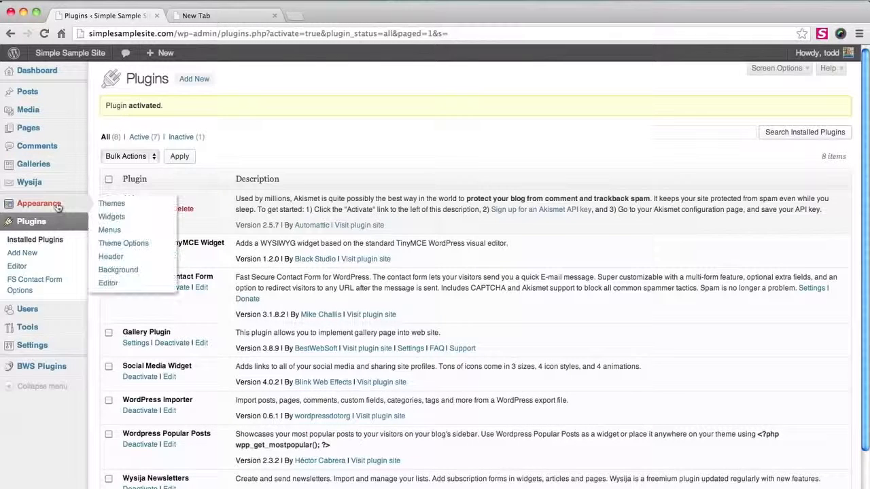
click(112, 217)
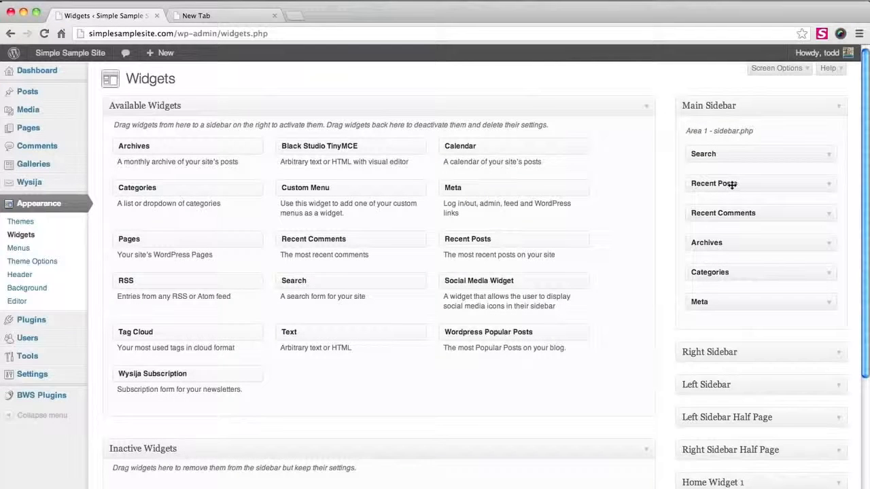
drag(732, 183, 449, 231)
drag(714, 181, 605, 213)
drag(757, 181, 533, 208)
drag(717, 218, 415, 230)
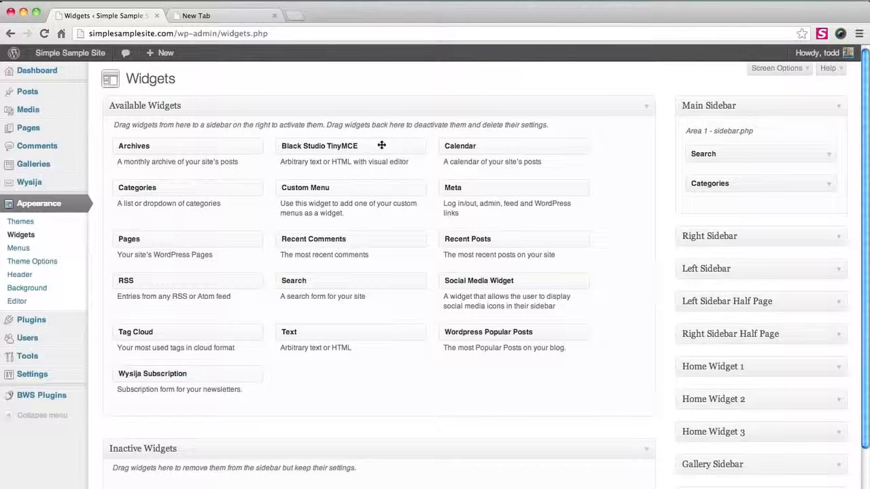
Add a Black Studio TinyMCE widget below Search in the Main Sidebar, titled "About The Author", with a "Lorem ipsum dolor sit amet" placeholder paragraph
drag(381, 145, 775, 181)
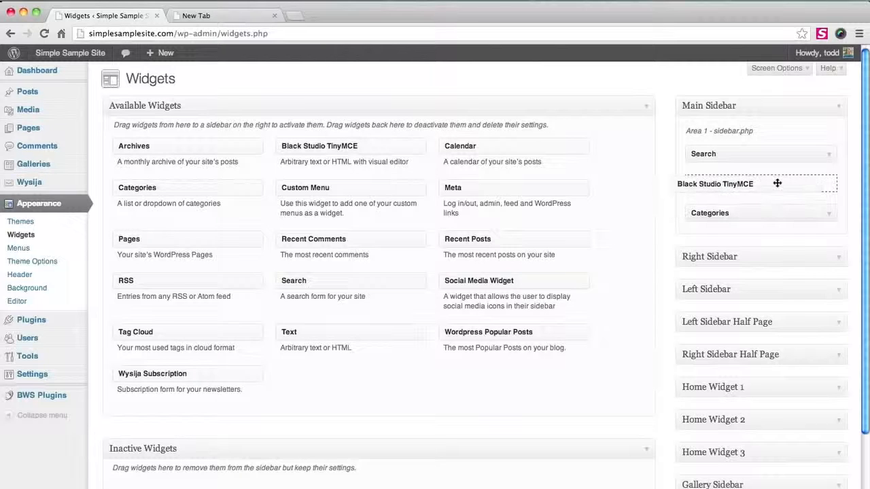
click(490, 215)
text(About The Author)
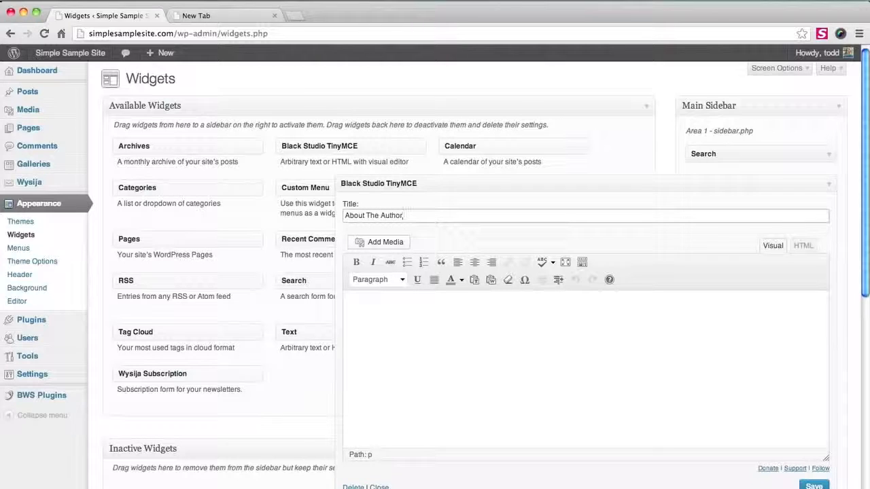
click(540, 331)
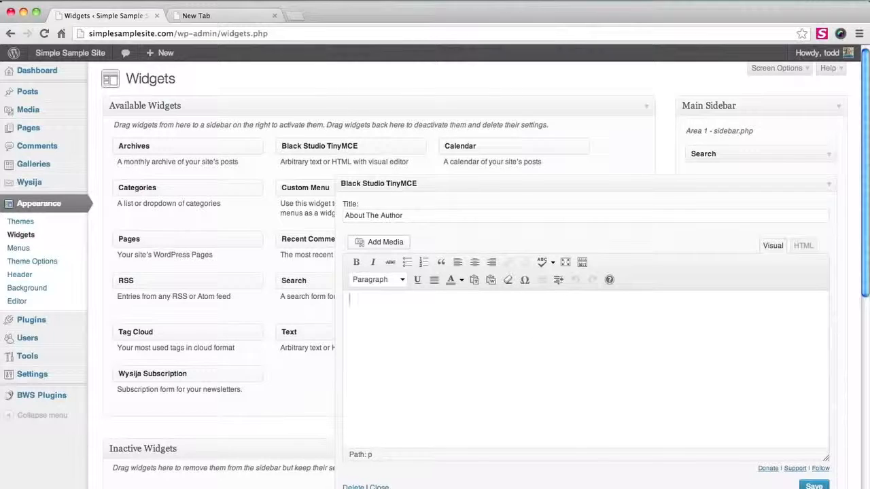
text(Lorem ipsum dolor sit amet, consectetur adipiscing elit. Fusce vel dui nulla, id interdum libero. Pellentesque tortor orci, condimentum eget ultrices vitae, convallis non dolor. Suspendisse ac turpis ut velit faucibus mattis.)
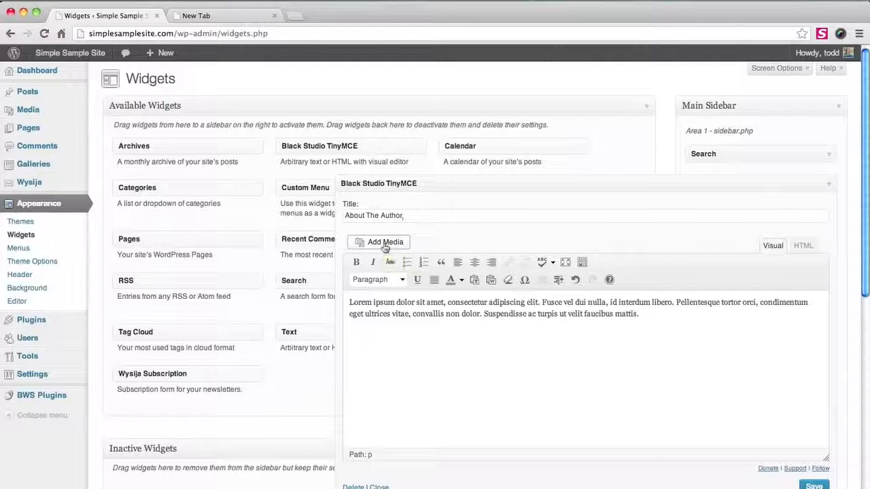
Insert the 65 × 65 avatar image from the media library, left-aligned, into the About The Author text, and save and close the widget
click(384, 246)
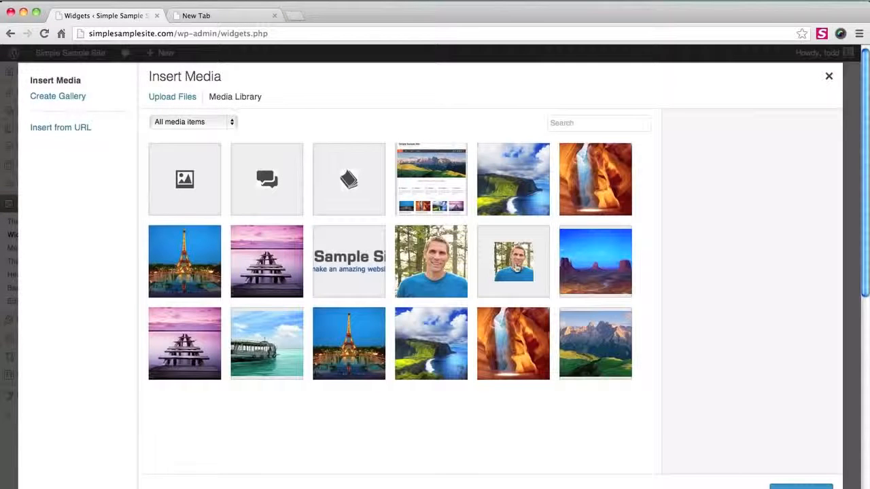
click(517, 269)
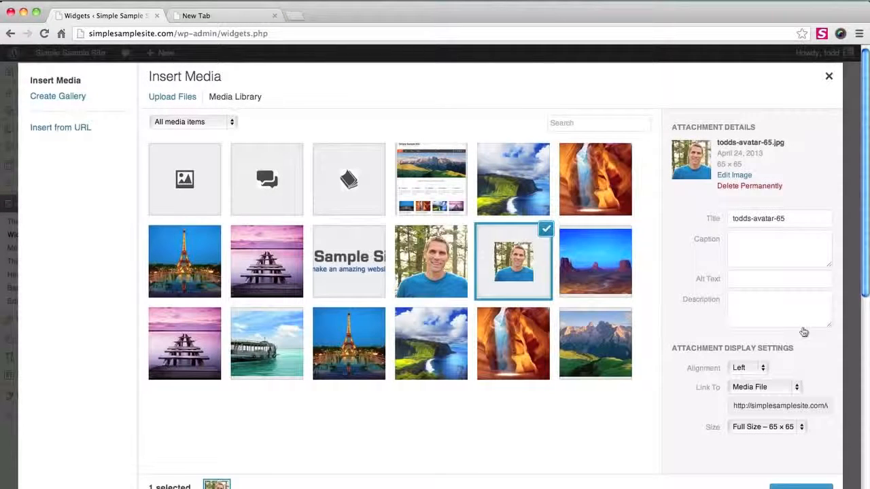
click(752, 369)
click(757, 372)
click(801, 486)
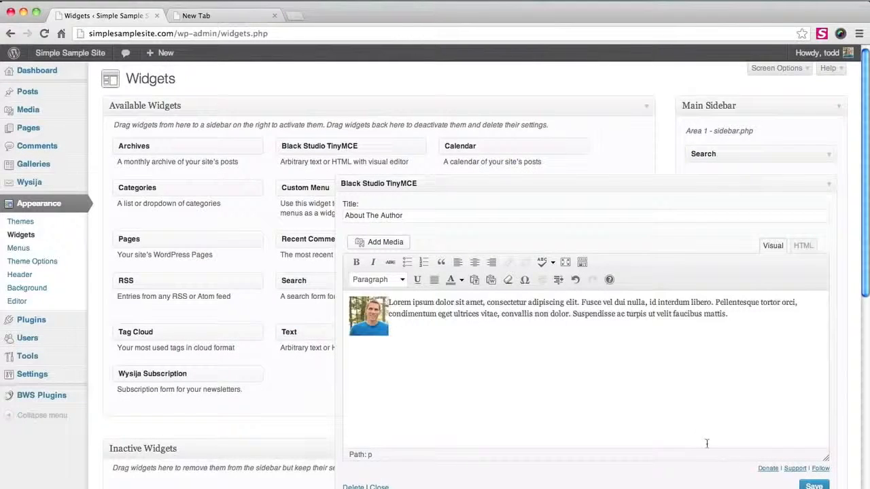
click(802, 485)
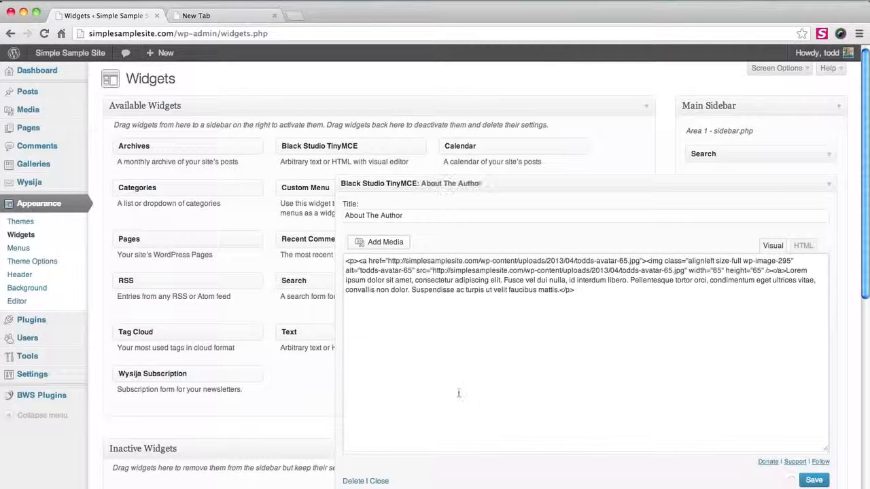
click(379, 486)
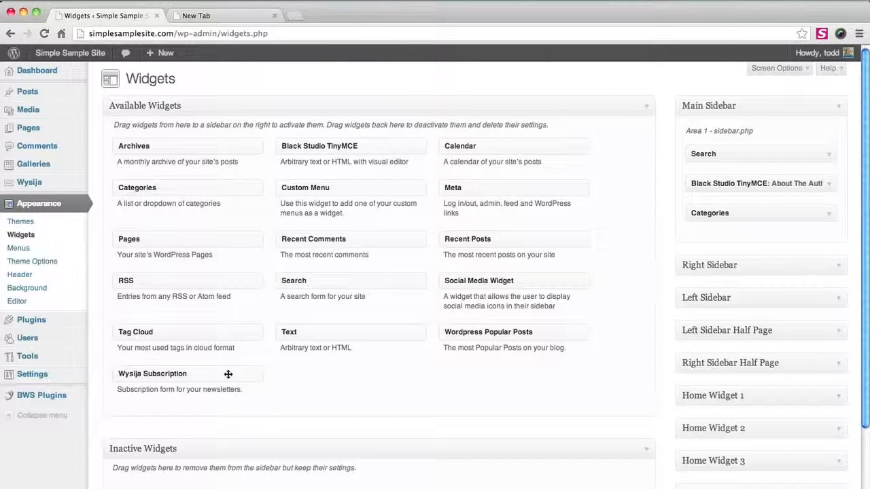
Add a Wysija Subscription widget below About The Author using the "Subscribe to our Newsletter" form and title, and save and close it
drag(228, 375, 807, 211)
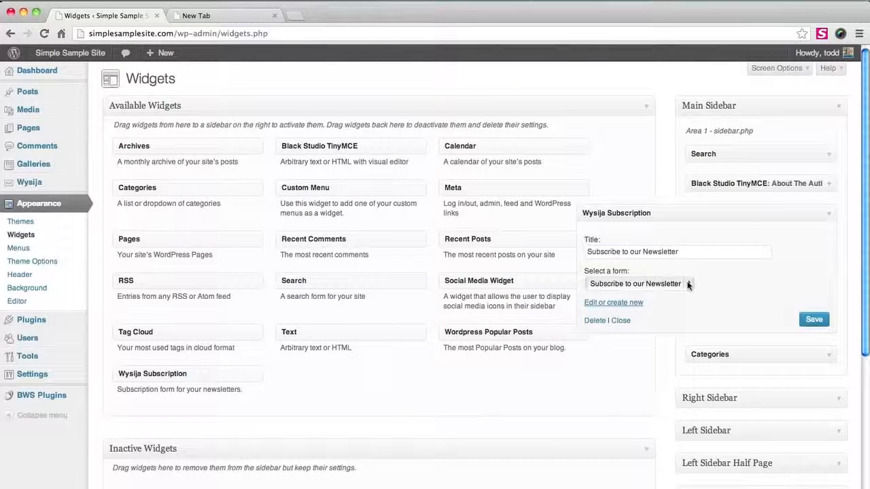
click(687, 284)
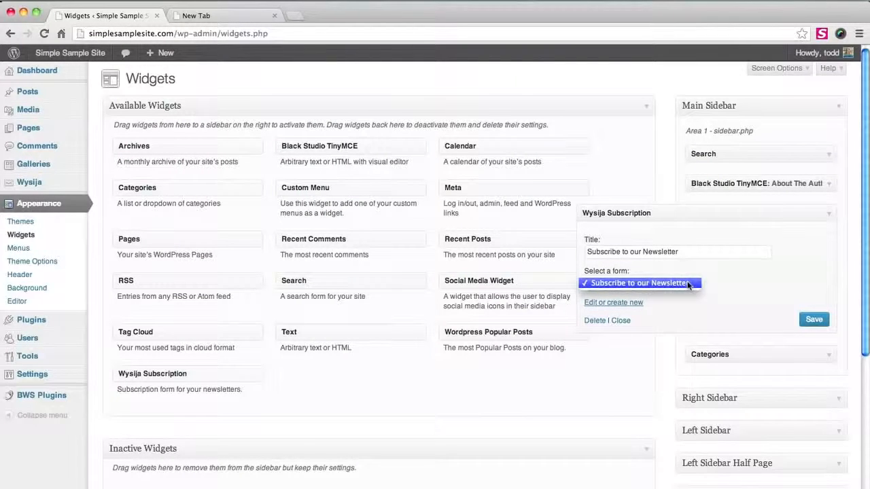
click(687, 284)
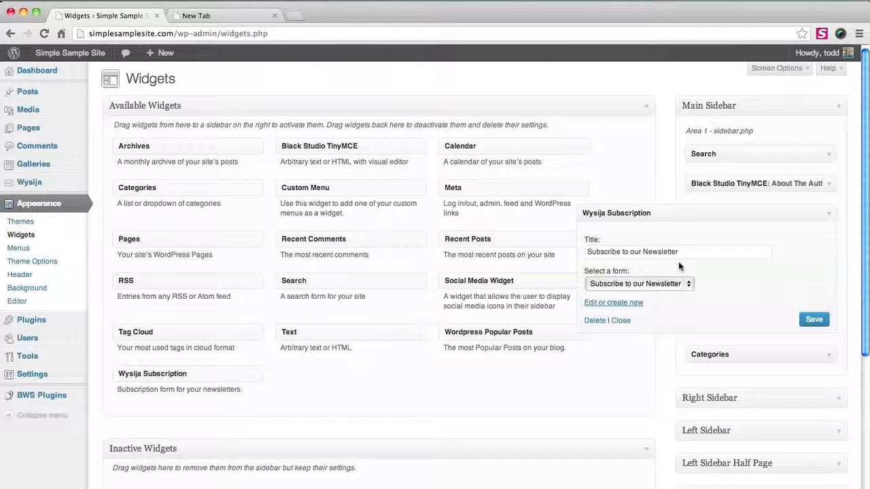
click(682, 254)
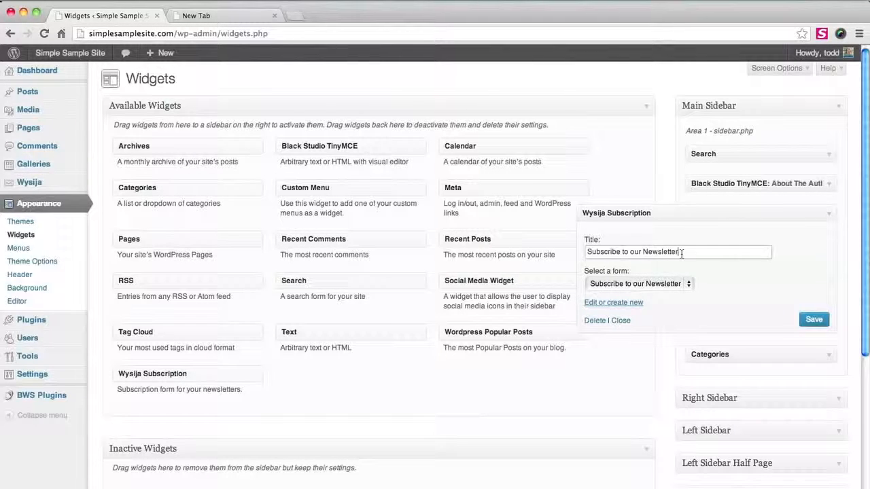
click(813, 320)
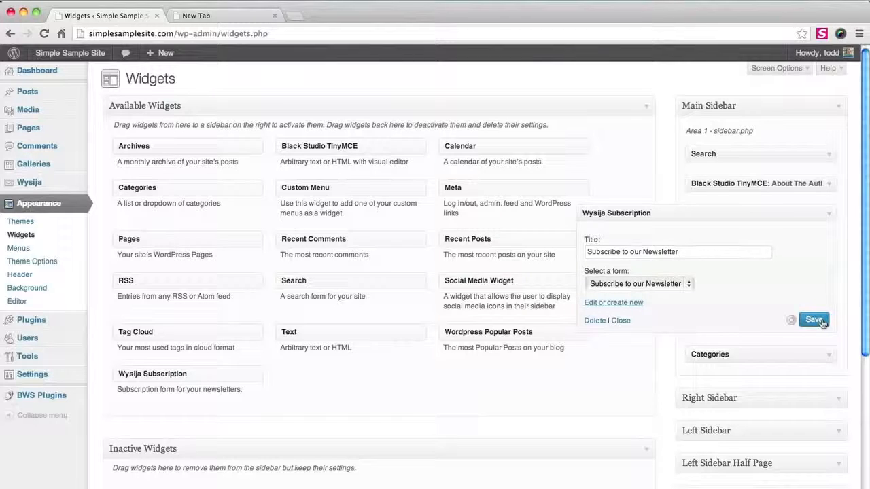
click(621, 321)
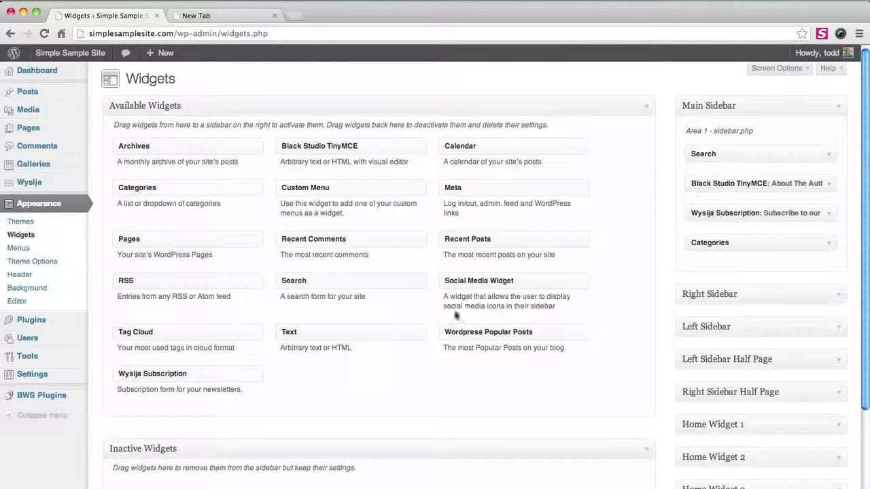
Add the Social Media Widget below Wysija Subscription in the Main Sidebar, keeping the title "Follow Us!" and the Default (32px) icon size
drag(459, 283, 701, 237)
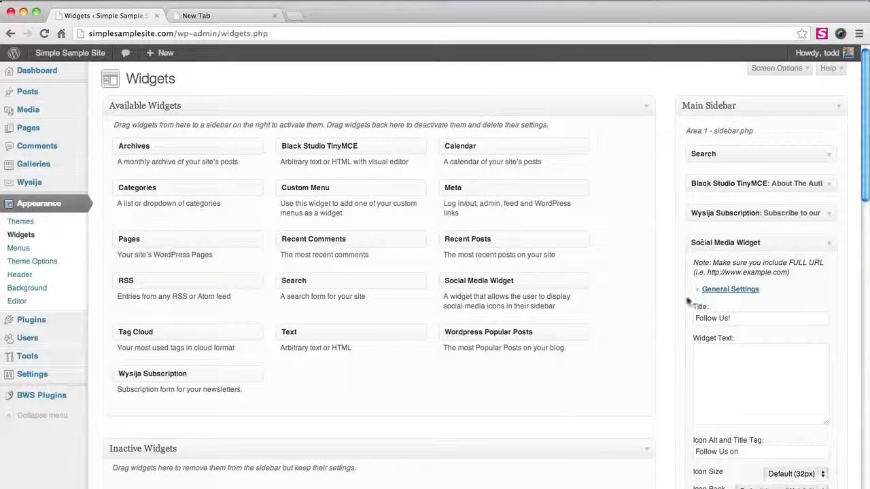
click(746, 317)
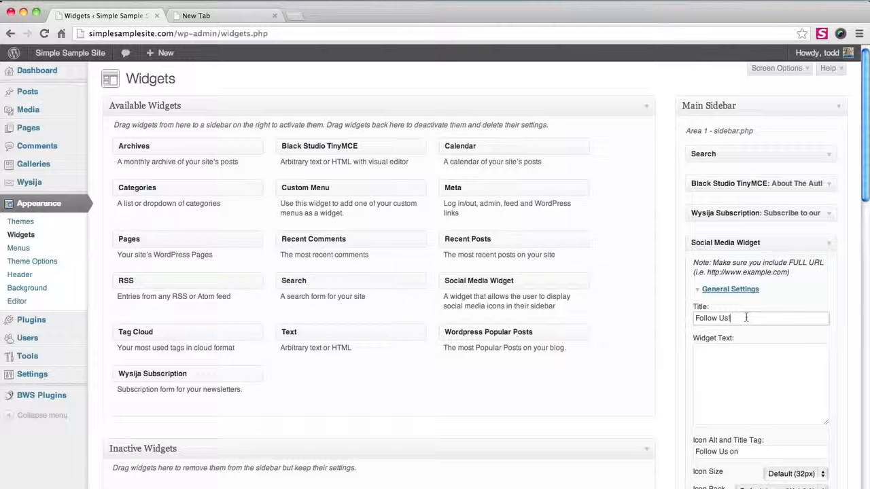
scroll(732, 336, down, 1)
scroll(732, 336, down, 5)
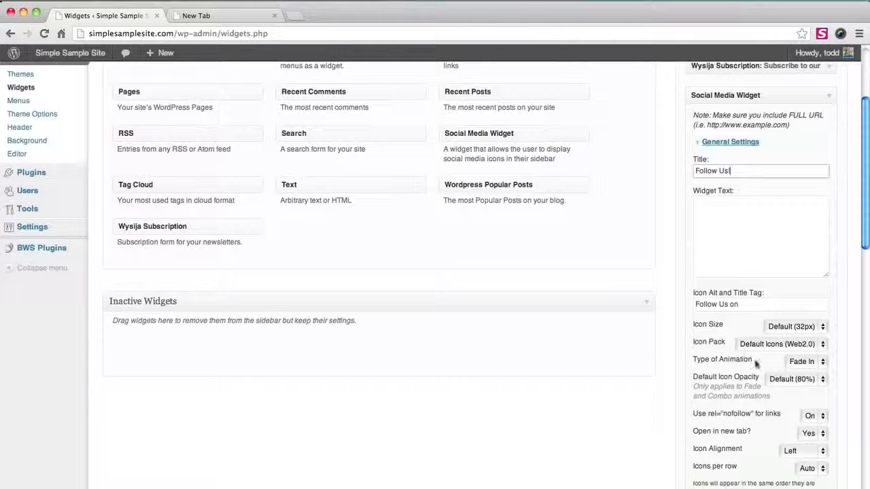
click(807, 328)
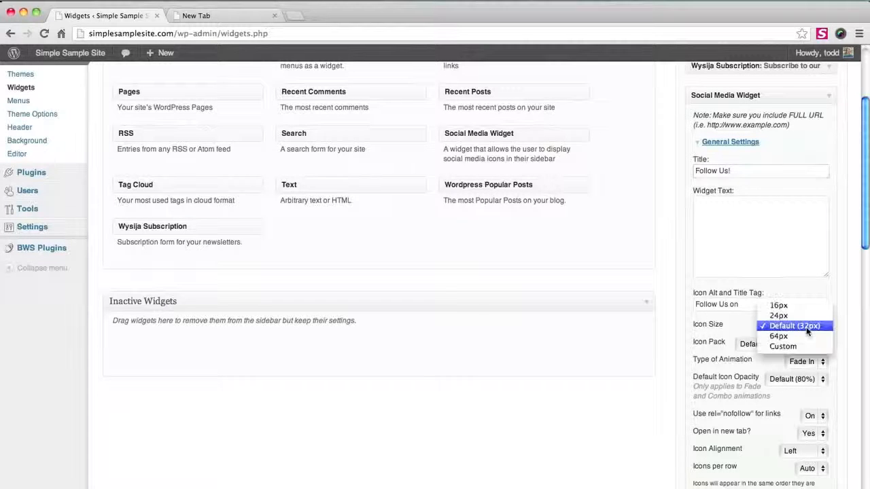
click(806, 327)
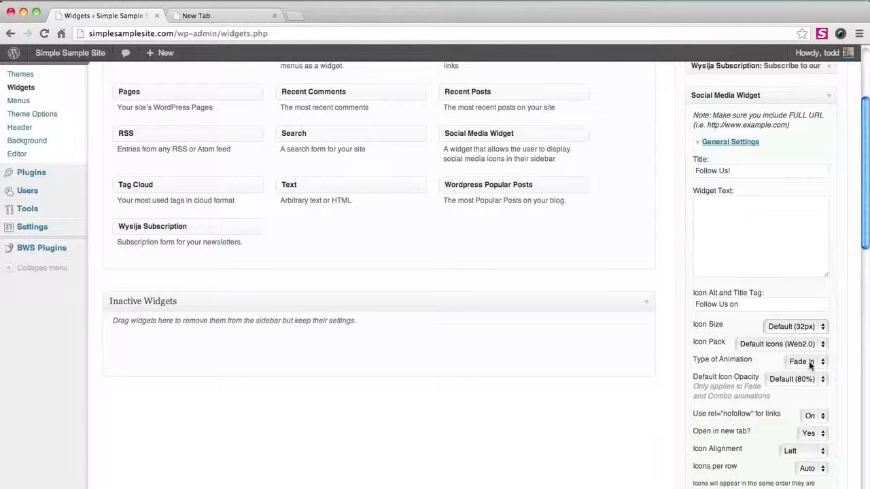
Set the Social Media Widget's animation type to Combo and its default icon opacity to 100%
click(793, 362)
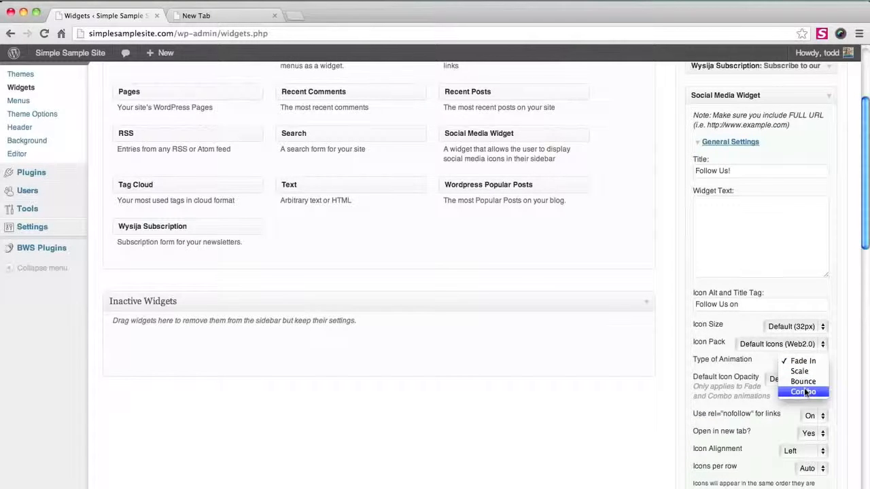
click(805, 392)
click(782, 381)
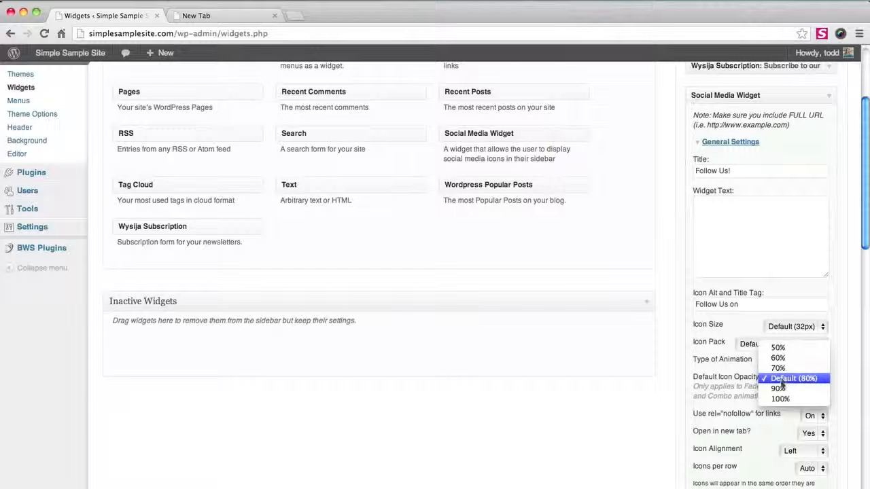
click(783, 399)
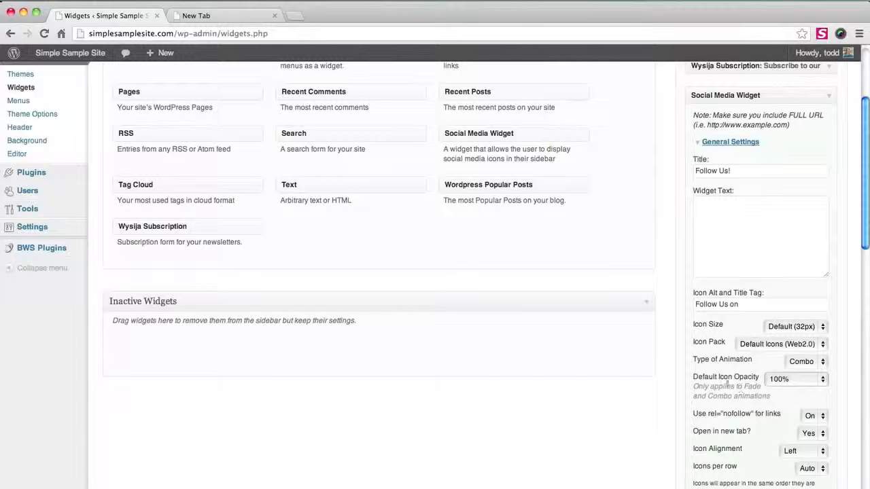
scroll(738, 381, down, 1)
scroll(738, 382, down, 3)
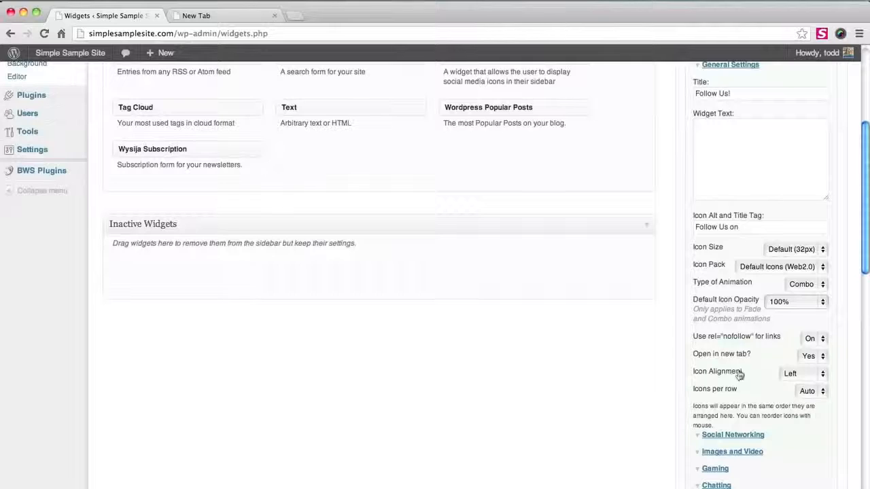
scroll(738, 367, down, 1)
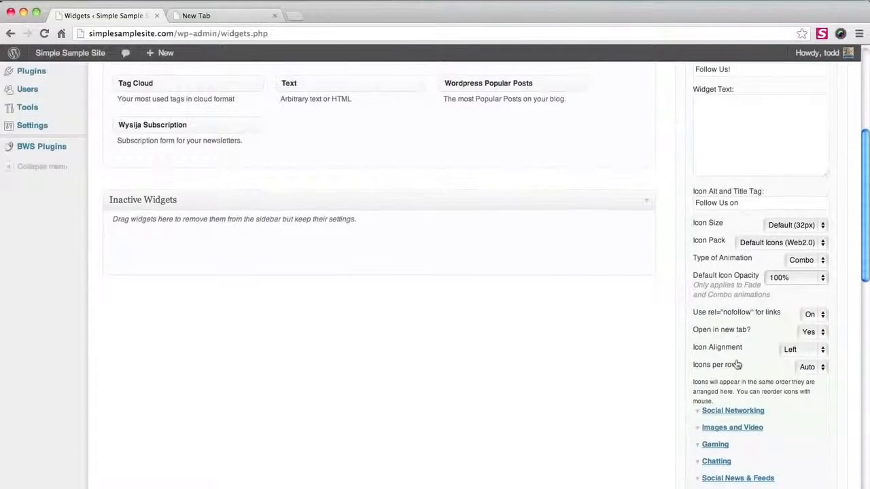
click(738, 411)
click(735, 442)
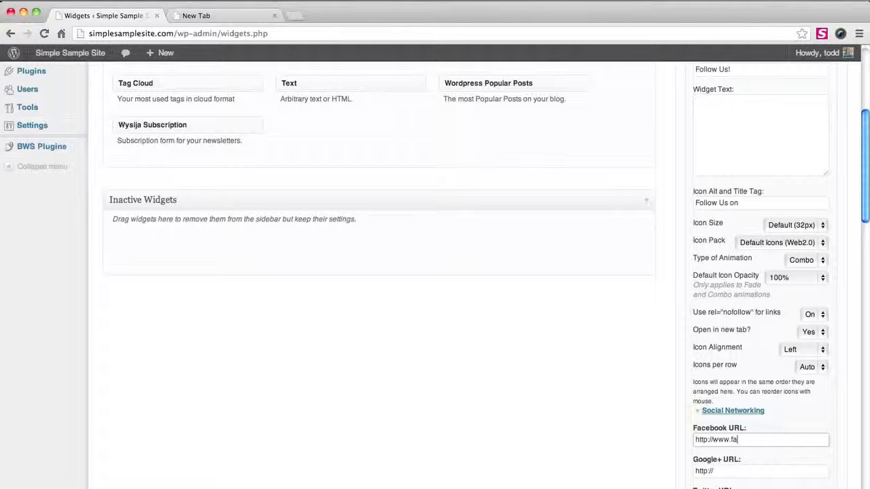
text(www.facebook.com)
key(Tab)
key(Right)
text(google.com)
key(Tab)
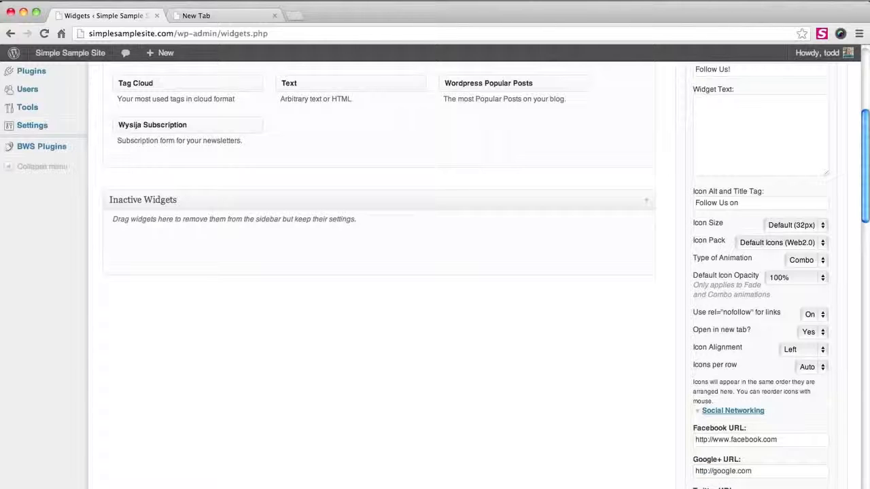
scroll(838, 407, down, 5)
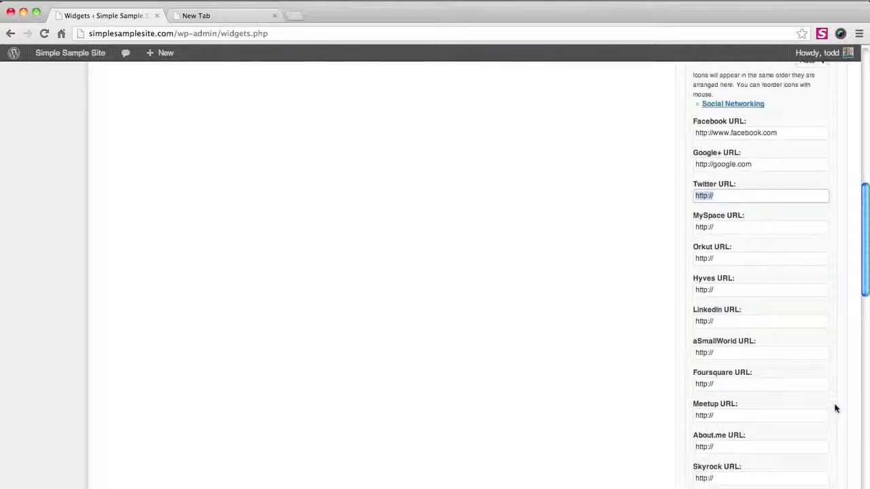
text(tw)
text(http)
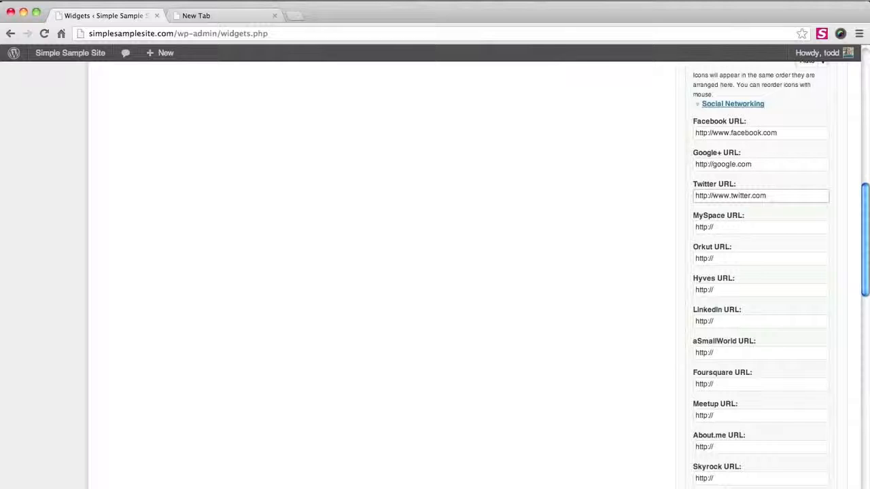
scroll(788, 425, down, 1)
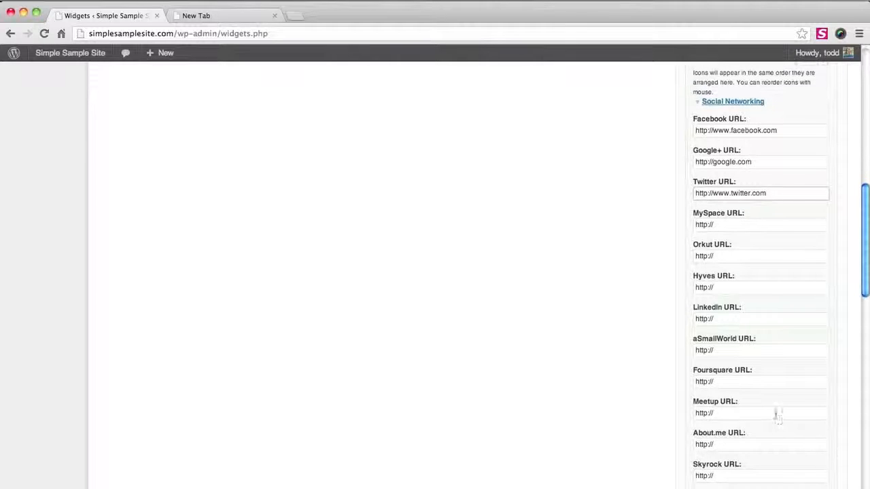
click(749, 318)
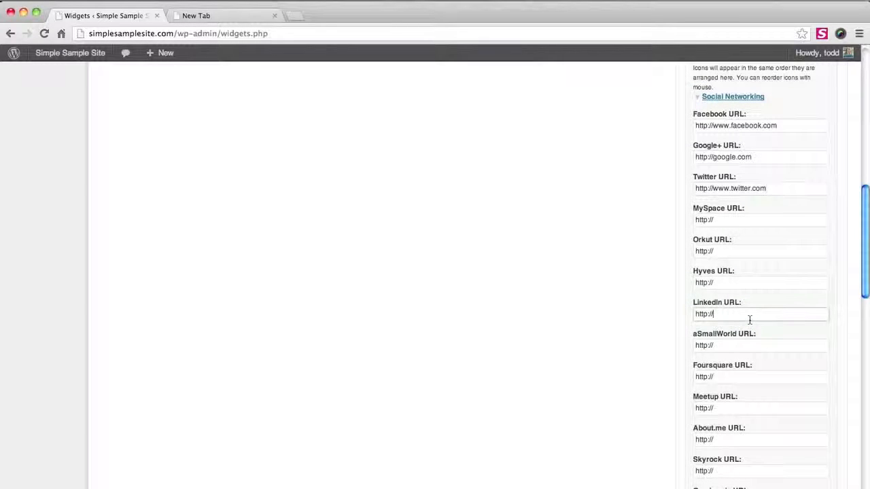
text(linkedin.com)
Save the Social Media Widget settings and collapse the widget
scroll(645, 340, down, 10)
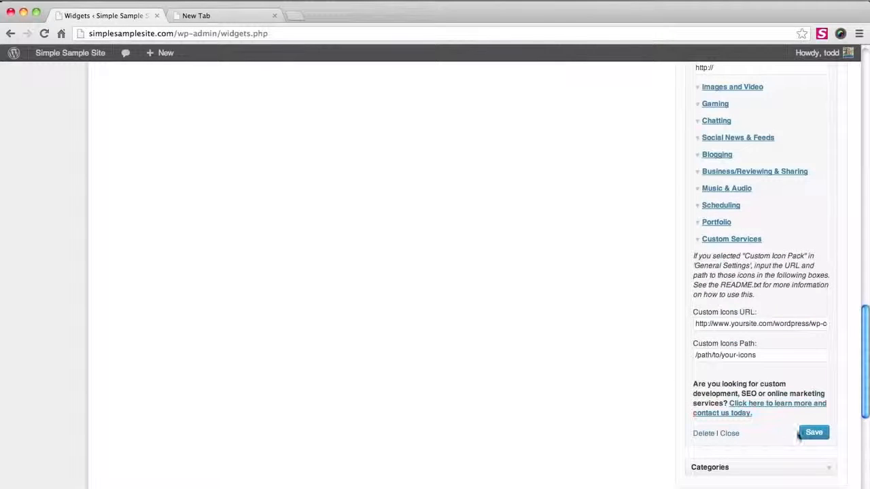
click(812, 433)
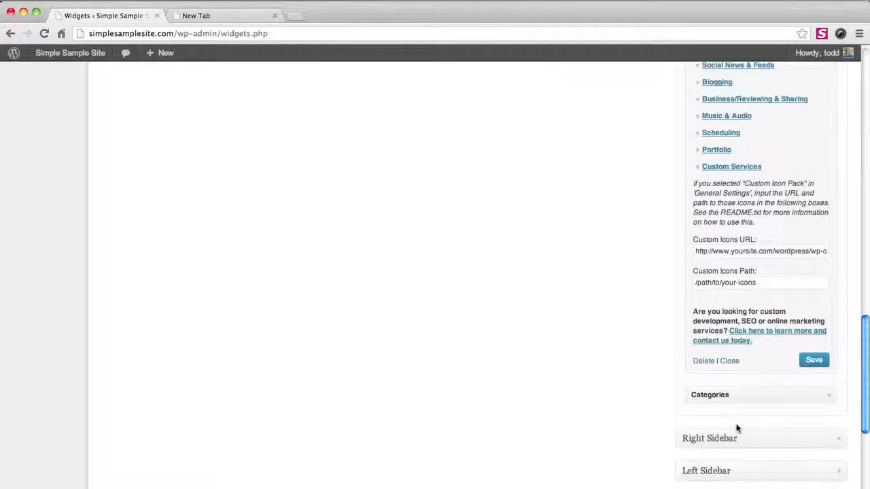
click(729, 361)
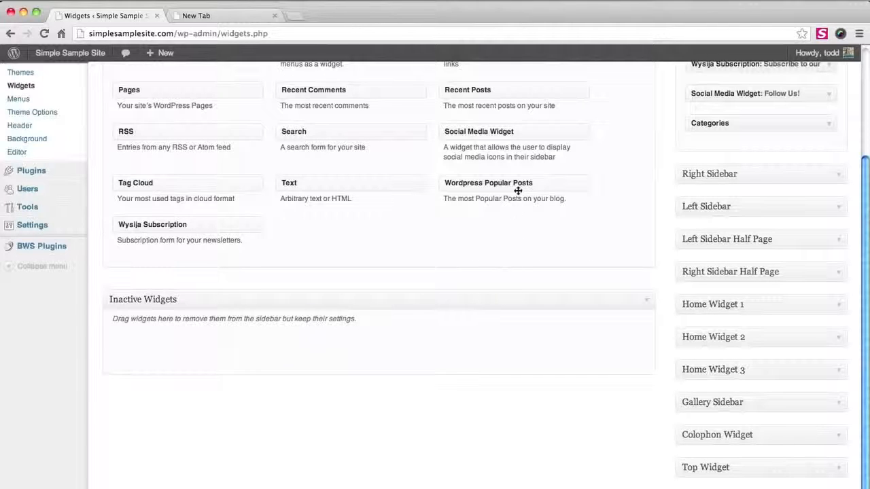
Add the Wordpress Popular Posts widget below the Social Media Widget in the main sidebar, with time range All-time and sorting by Comments
drag(517, 184, 761, 121)
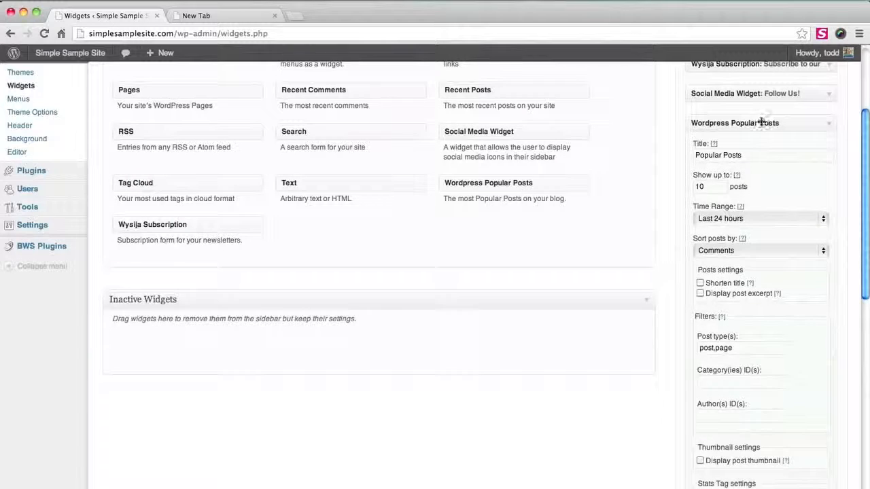
click(757, 158)
click(710, 190)
click(733, 219)
click(728, 250)
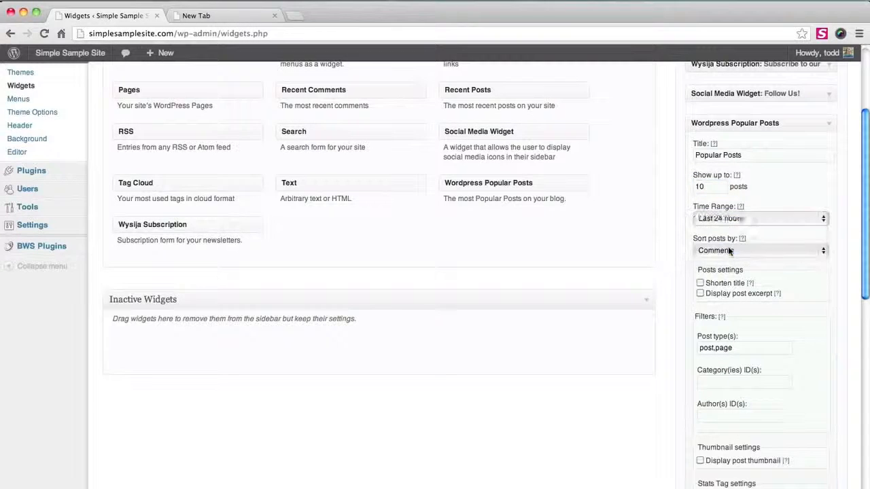
click(727, 249)
click(728, 250)
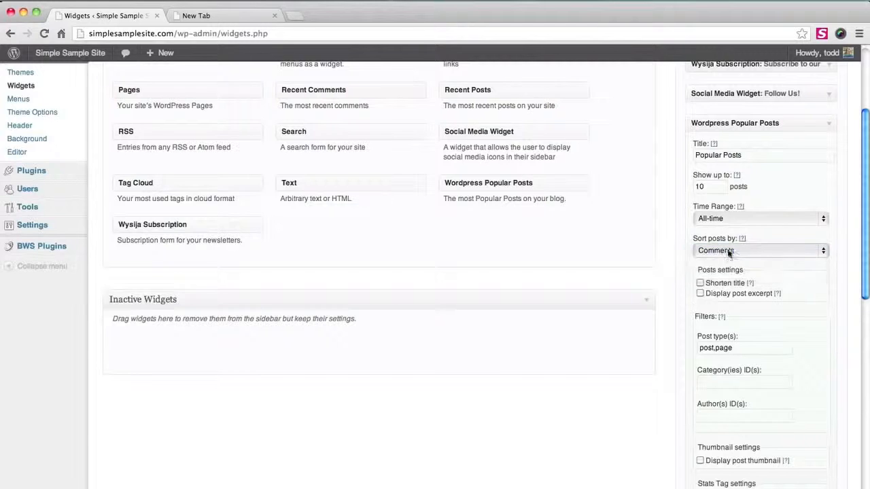
Enable the post excerpt display for the popular posts and limit the post types filter to post
click(701, 293)
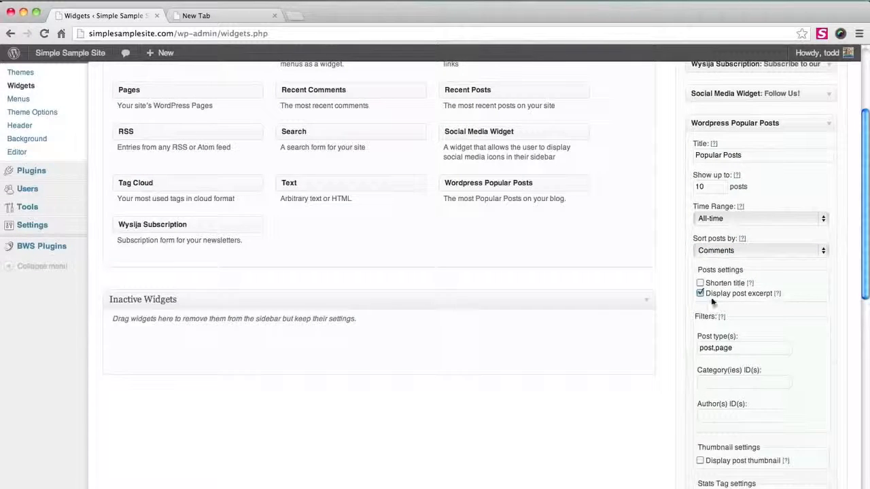
click(741, 350)
key(BackSpace)
key(BackSpace)
key(BackSpace)
key(BackSpace)
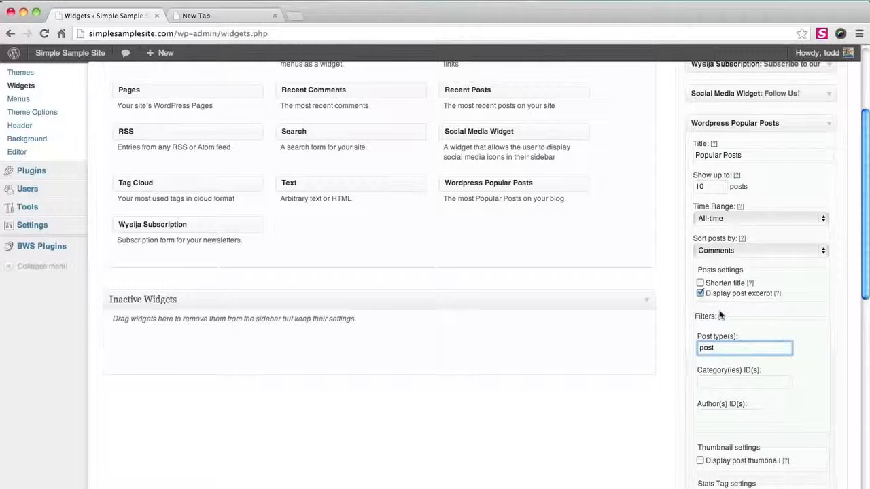
Enable the post thumbnail, turn off the comment count display and save the Wordpress Popular Posts widget
scroll(759, 307, down, 2)
scroll(741, 323, down, 1)
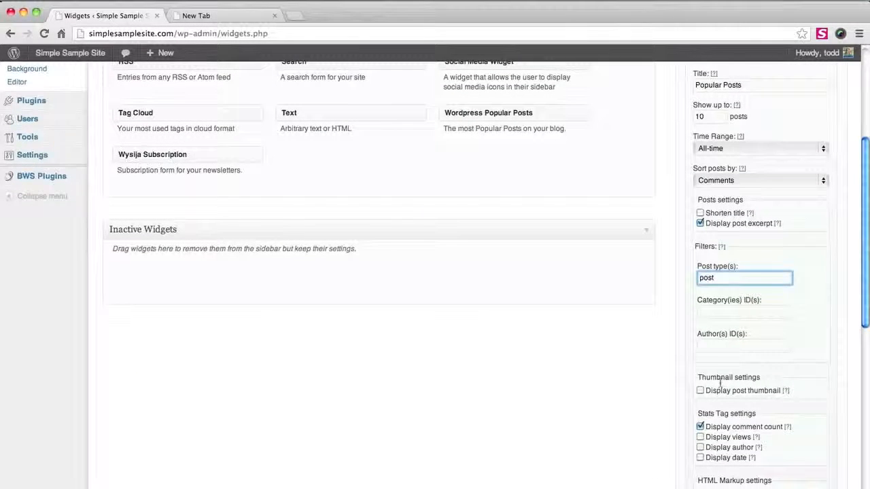
click(700, 390)
scroll(754, 406, down, 1)
click(743, 422)
scroll(748, 408, down, 3)
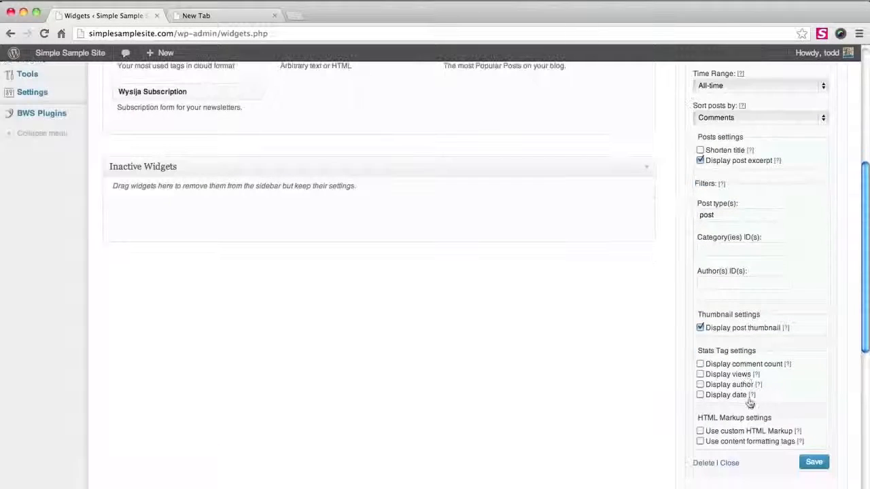
click(806, 461)
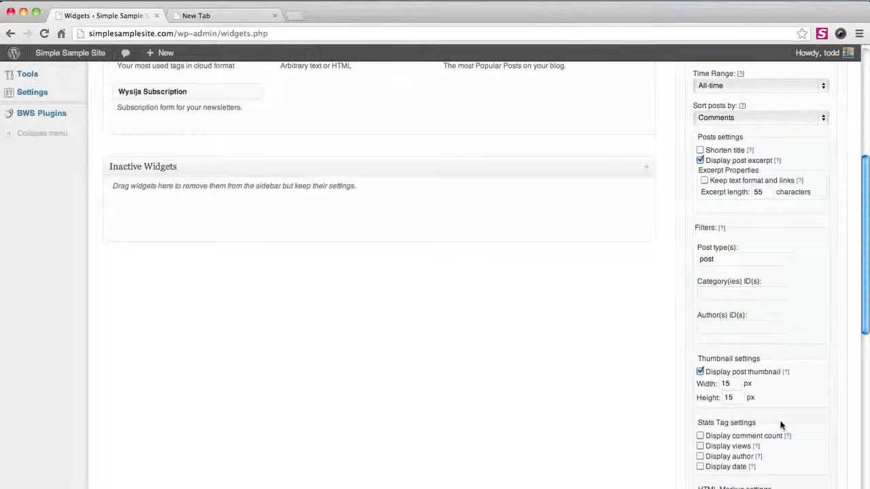
Set the thumbnail width and height to 50 px and the excerpt length to 45 characters
drag(746, 385, 700, 384)
key(Tab)
click(769, 193)
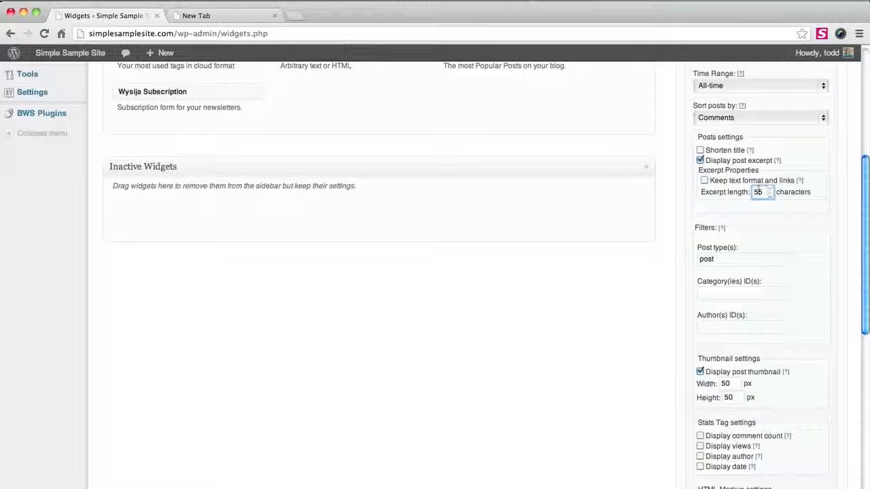
key(BackSpace)
click(724, 191)
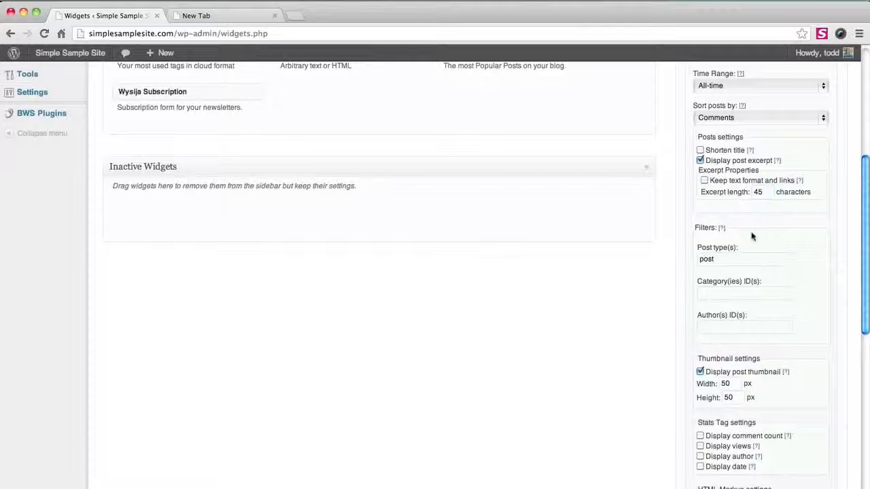
Save the Wordpress Popular Posts widget settings and collapse the widget
scroll(753, 246, down, 3)
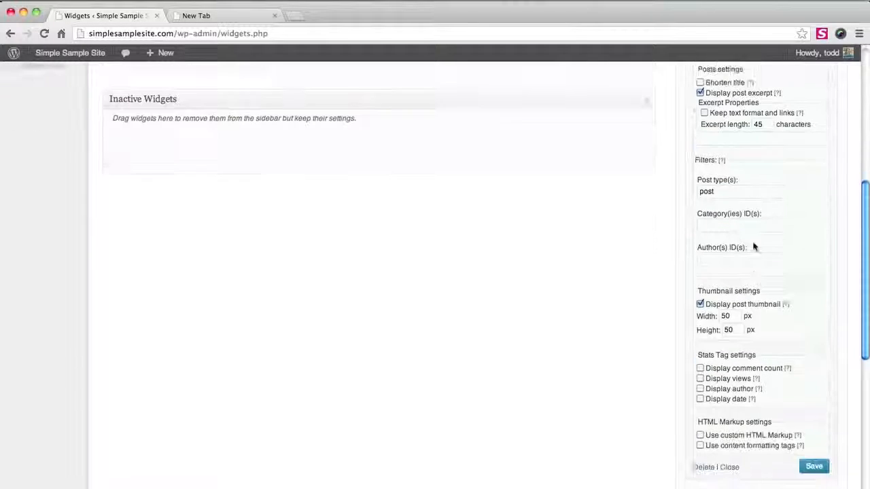
click(814, 438)
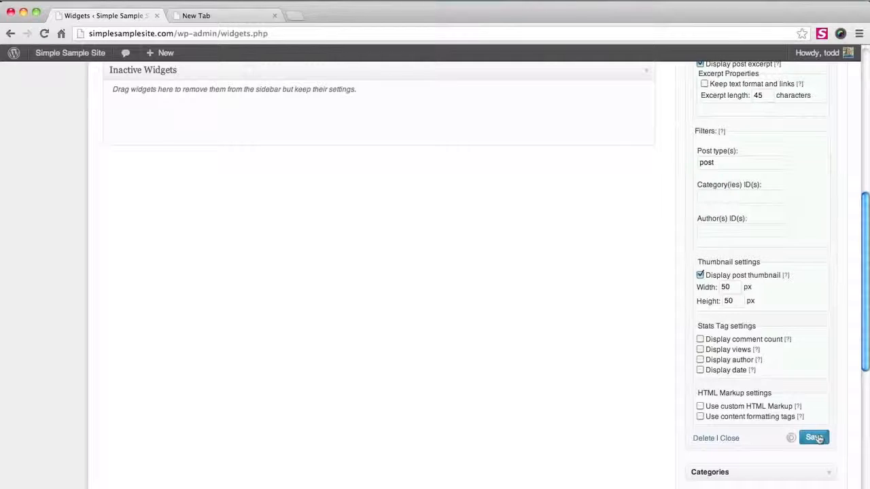
click(731, 439)
scroll(667, 373, up, 5)
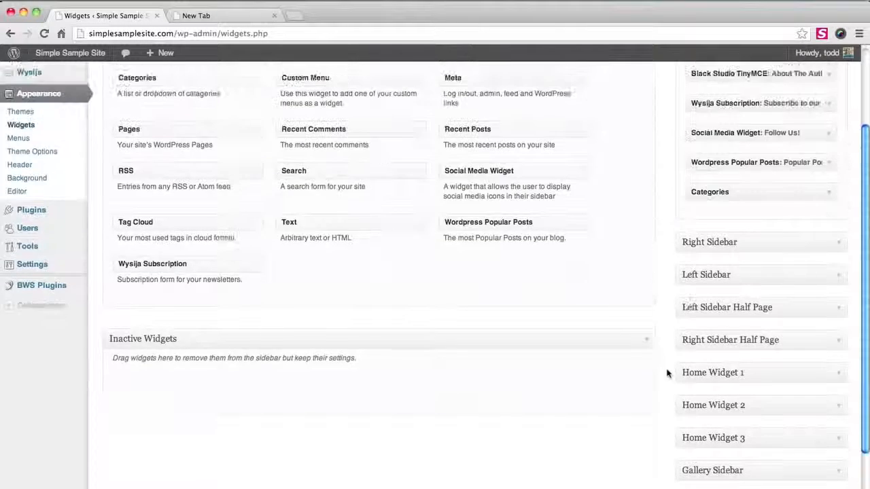
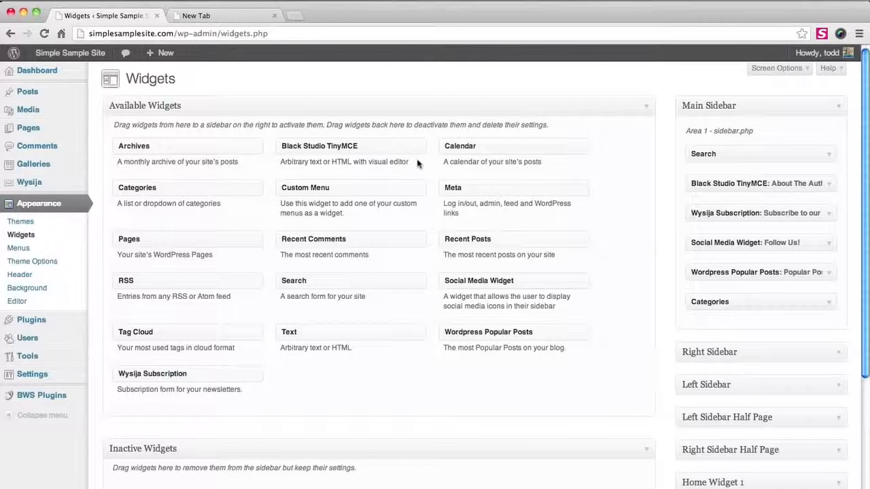
Visit the live site and examine the home page's headline, subheadline and introductory text
mouse_move(67, 54)
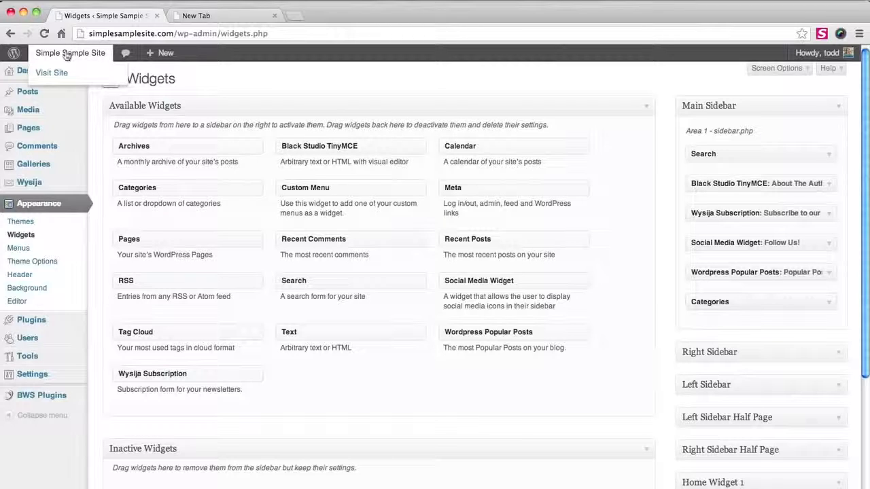
mouse_move(74, 75)
click(62, 75)
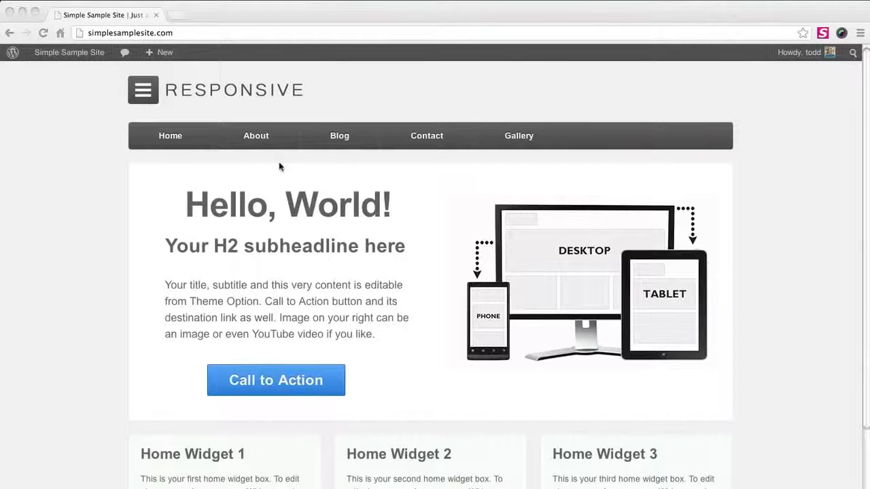
click(189, 210)
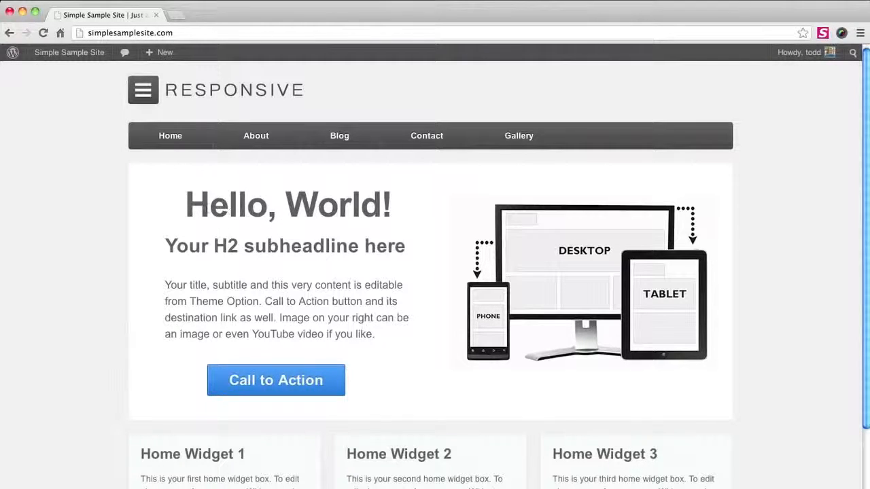
drag(199, 210, 374, 246)
drag(207, 285, 342, 343)
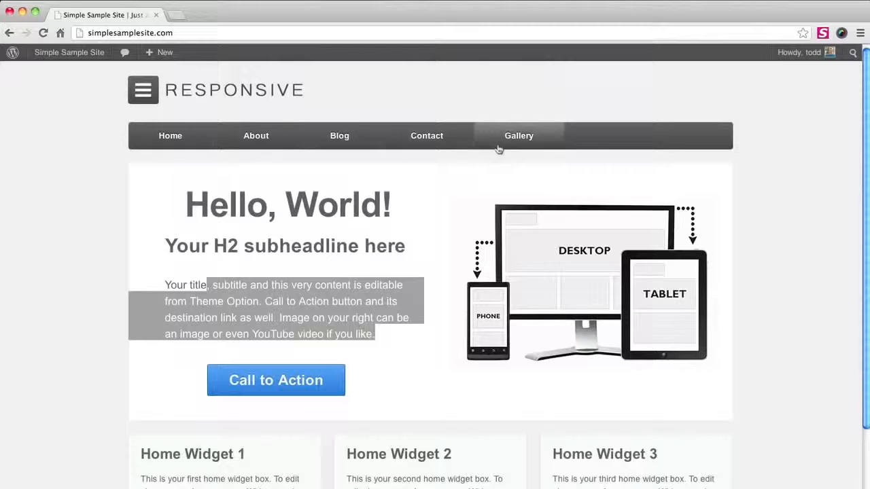
Go to the site's menu management page and assign Main Menu to the Header Menu theme location
mouse_move(73, 53)
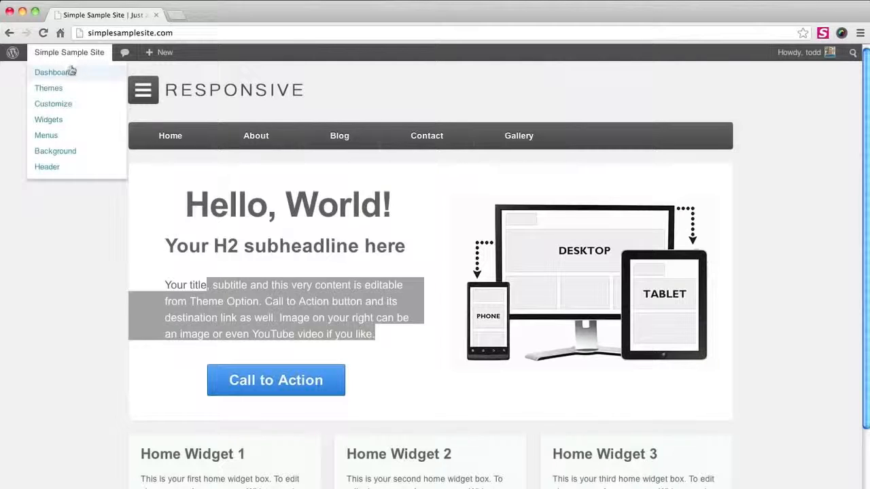
click(65, 134)
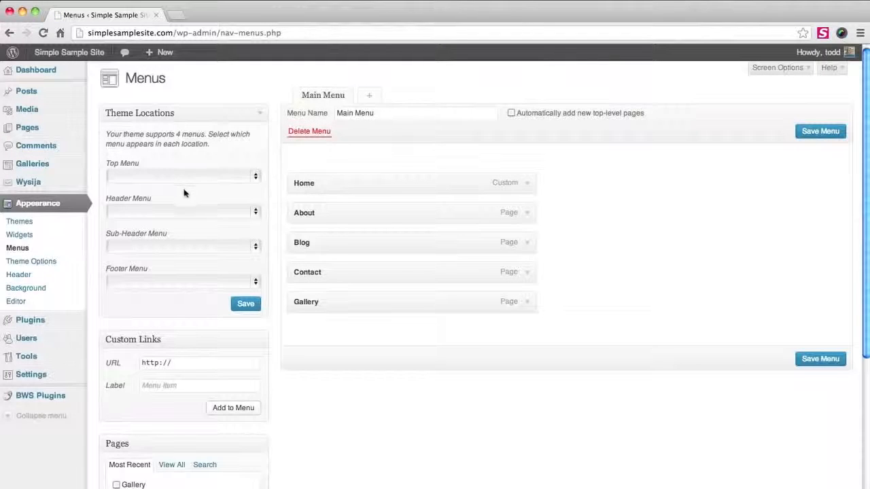
click(219, 218)
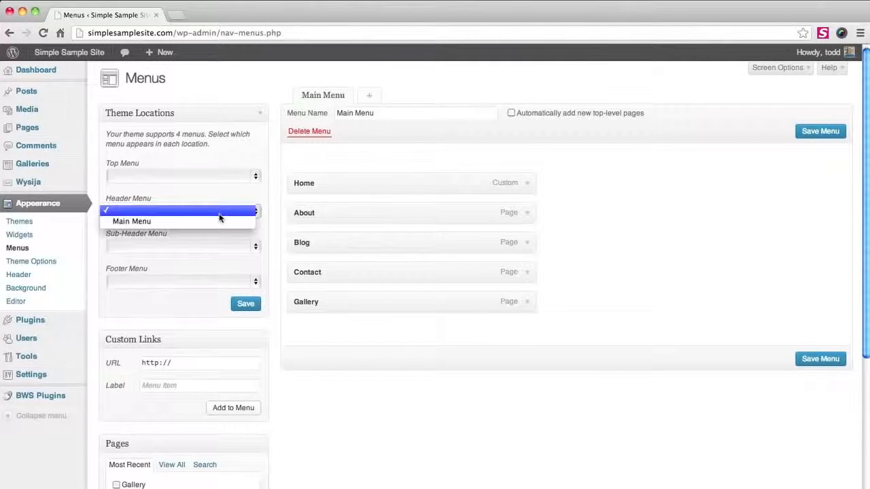
click(224, 222)
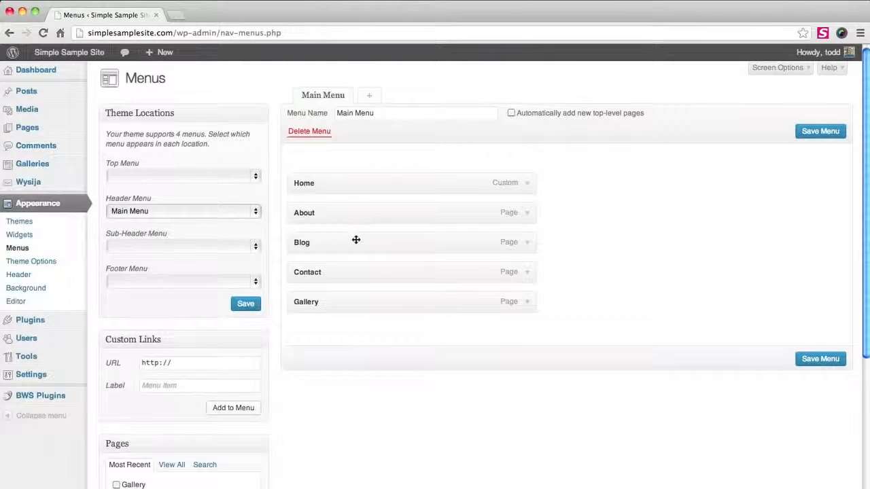
Reorder the Main Menu so Blog and Gallery come right after Home, and save the menu
drag(355, 238, 356, 207)
drag(336, 306, 334, 246)
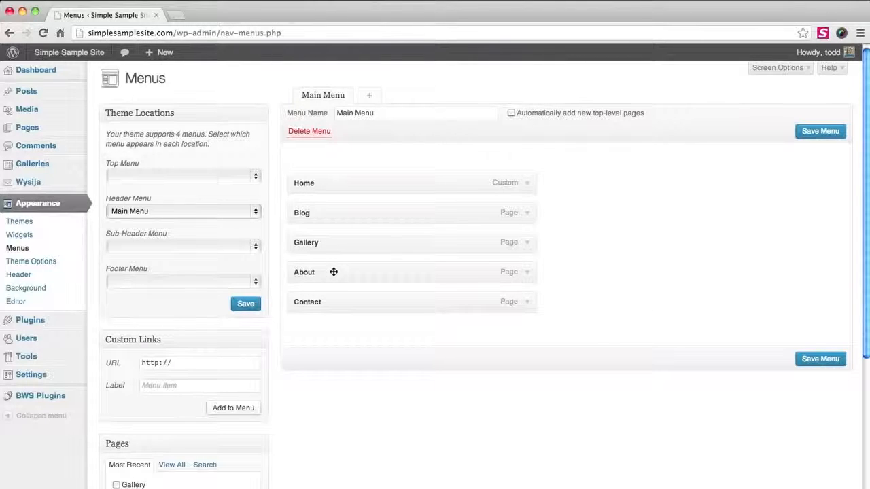
click(829, 135)
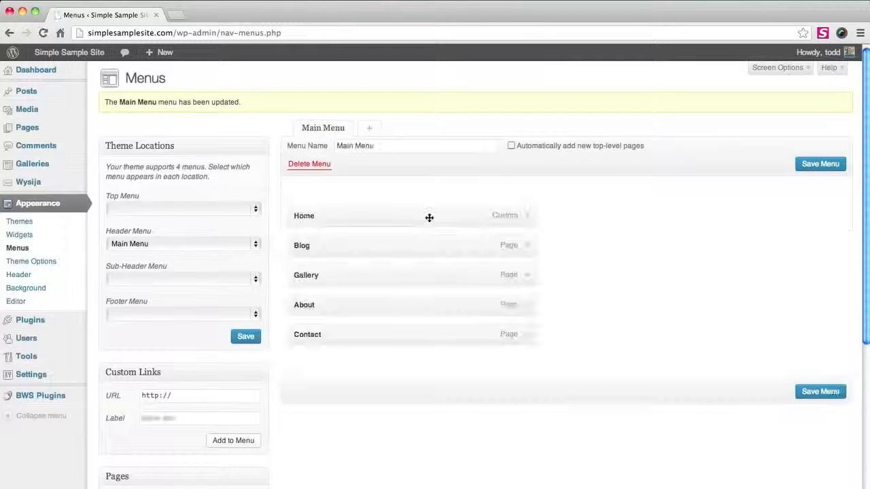
Visit the live site and review the header menu and the home page's headline, subheadline and call-to-action area
click(80, 53)
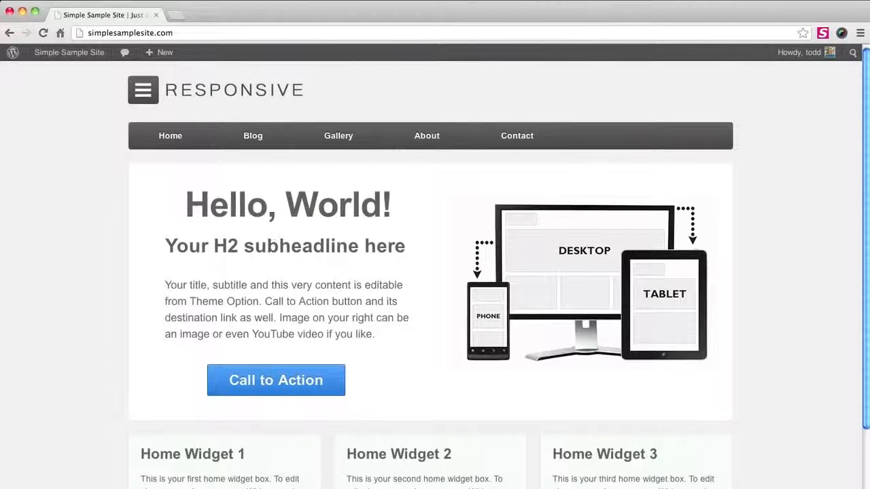
drag(182, 204, 383, 259)
click(360, 302)
Go to the dashboard's Theme Options for the Responsive Child Theme and expand the Home Page section
mouse_move(77, 60)
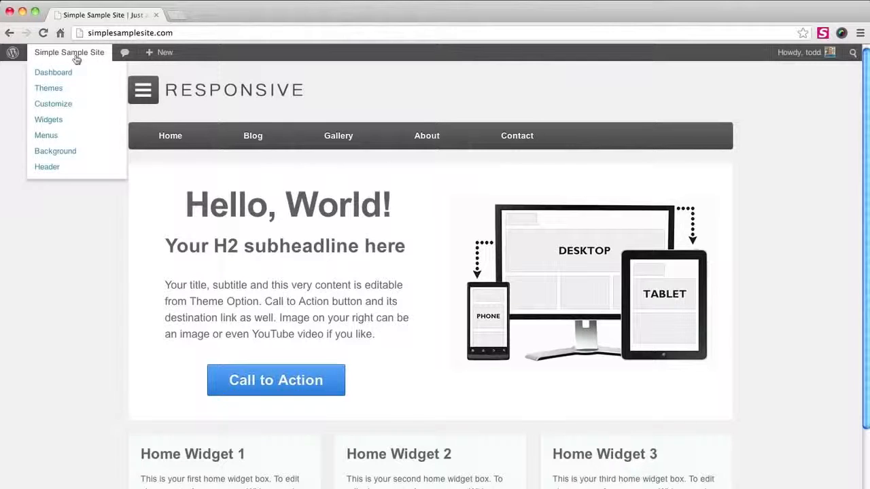
click(151, 143)
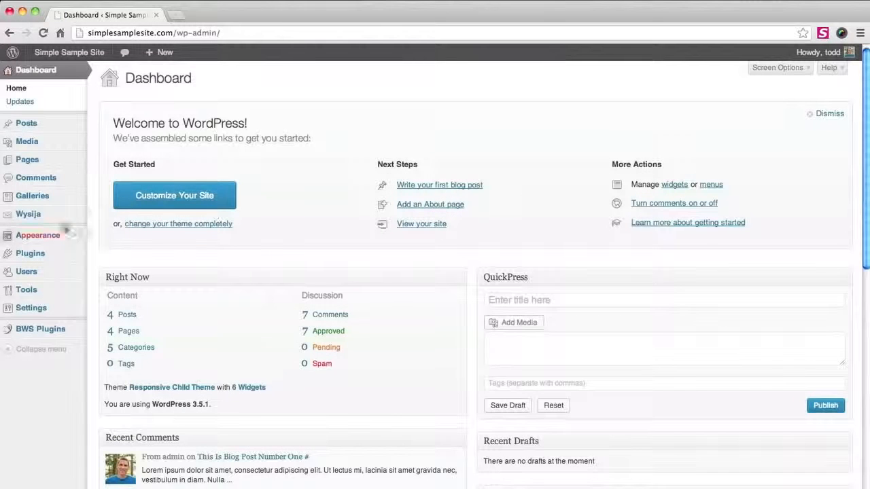
mouse_move(41, 236)
click(121, 276)
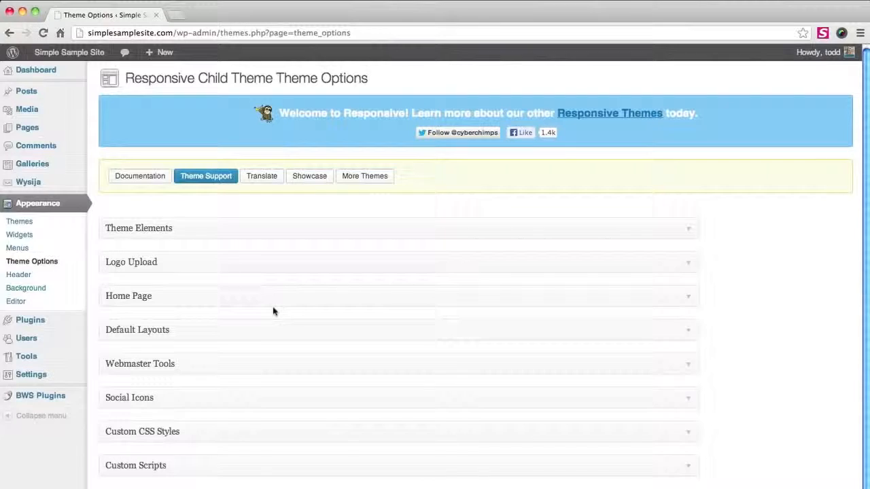
click(274, 304)
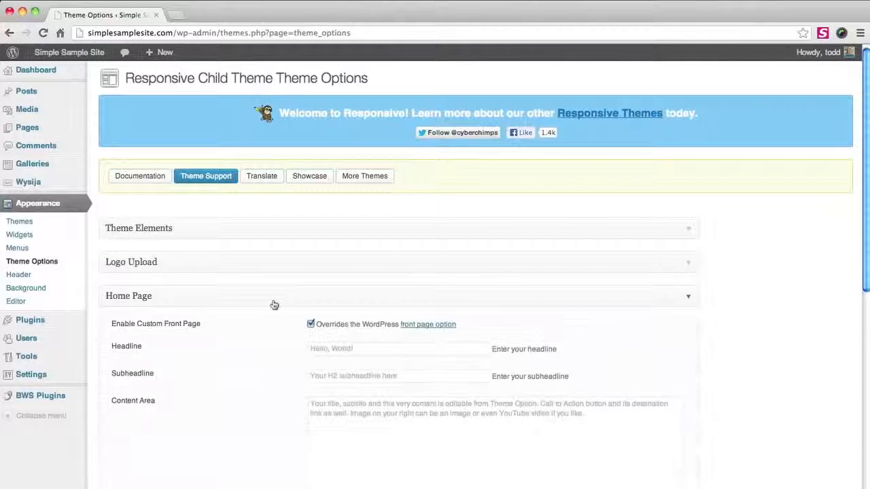
Set the home page headline to "Build A Website!" and the subheadline to "I'll show you how to build your own website!"
click(361, 348)
click(365, 363)
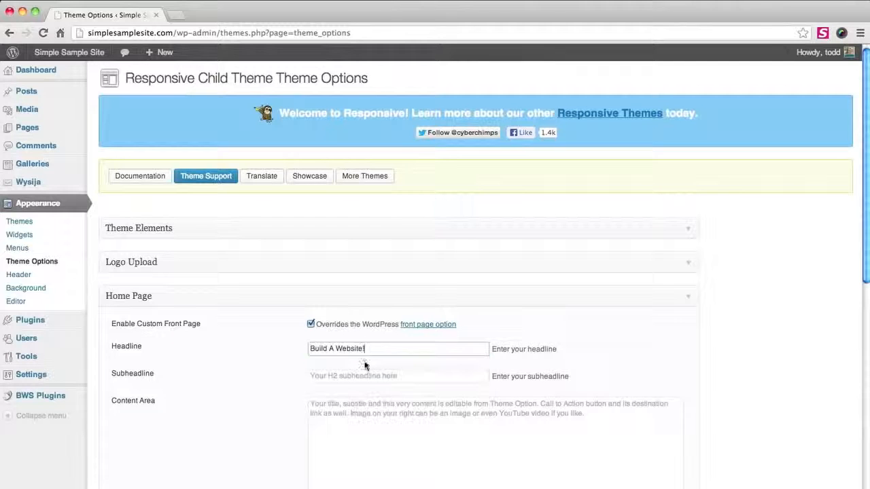
click(367, 376)
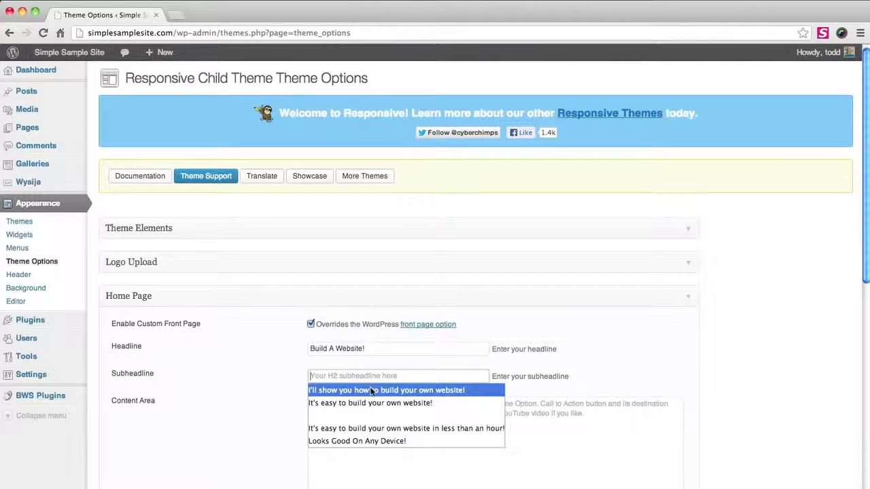
click(371, 391)
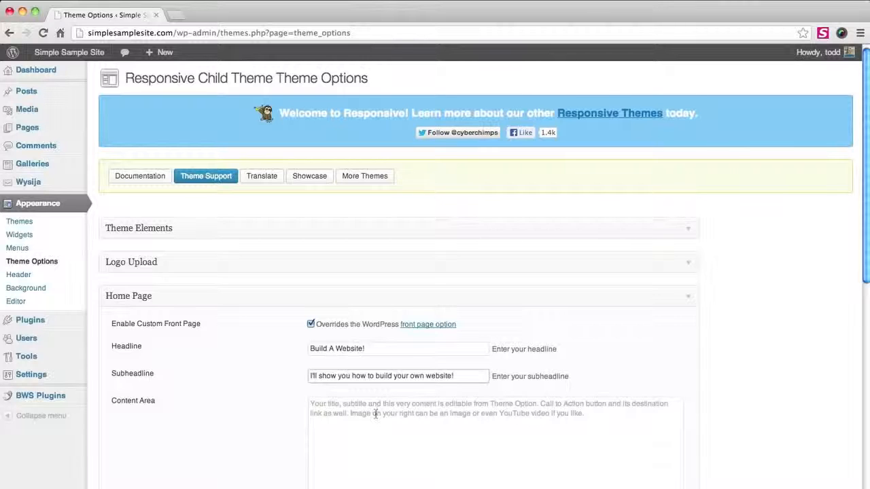
Fill the content area with the paragraph from "It doesn't matter if you don't have any technical skills or design experience." through "It's easy!"
click(375, 414)
text(It doesn't matter if you don't have any technical skills or design experience. I will walk you through the process of building your own website, step-by-step. All you have to do is follow along and be able to point and click.  You can have your very own website in less than 30 minutes.  It's easy!)
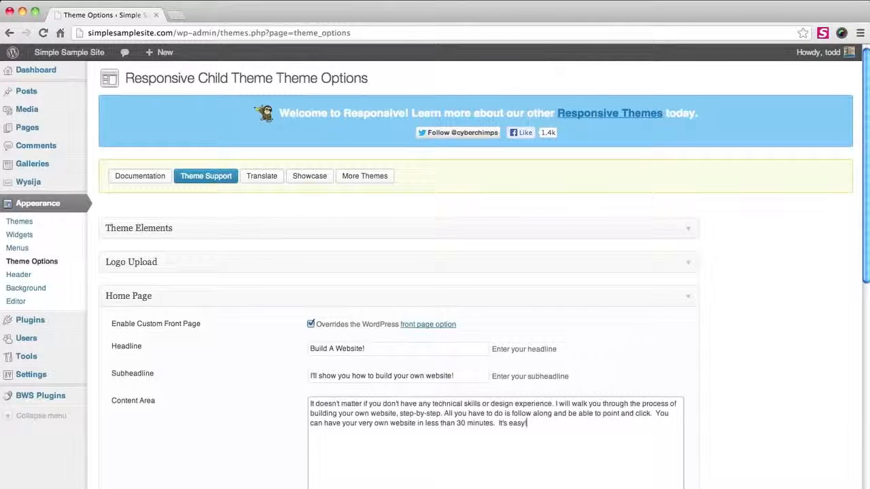
scroll(266, 408, down, 1)
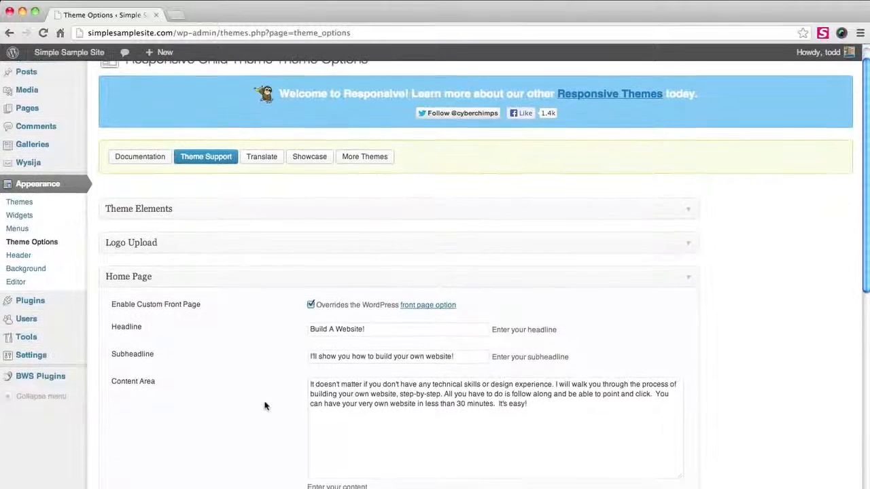
scroll(269, 396, down, 5)
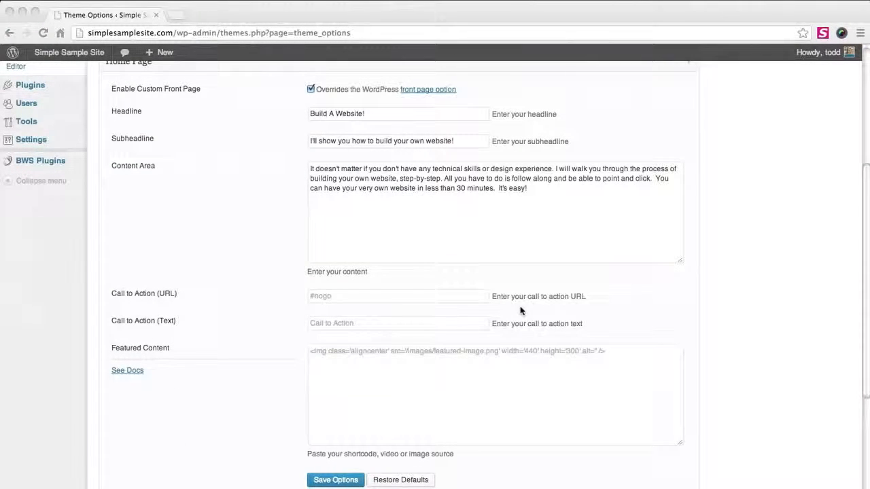
key(super+Tab)
key(super+Tab)
key(super+Tab)
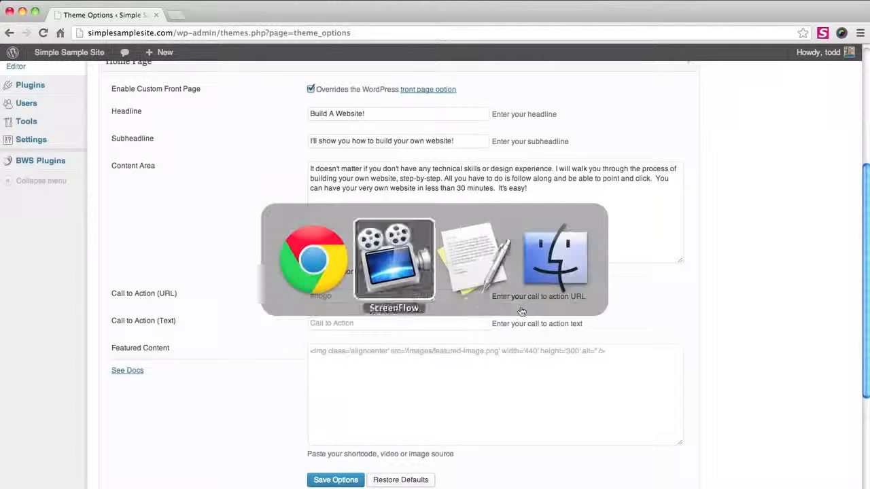
scroll(558, 233, up, 5)
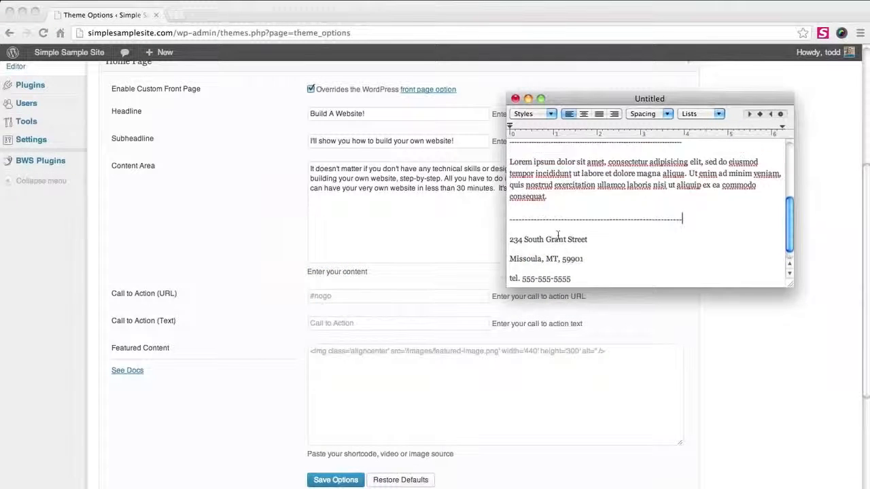
scroll(574, 191, up, 1)
double_click(577, 175)
click(577, 176)
triple_click(581, 167)
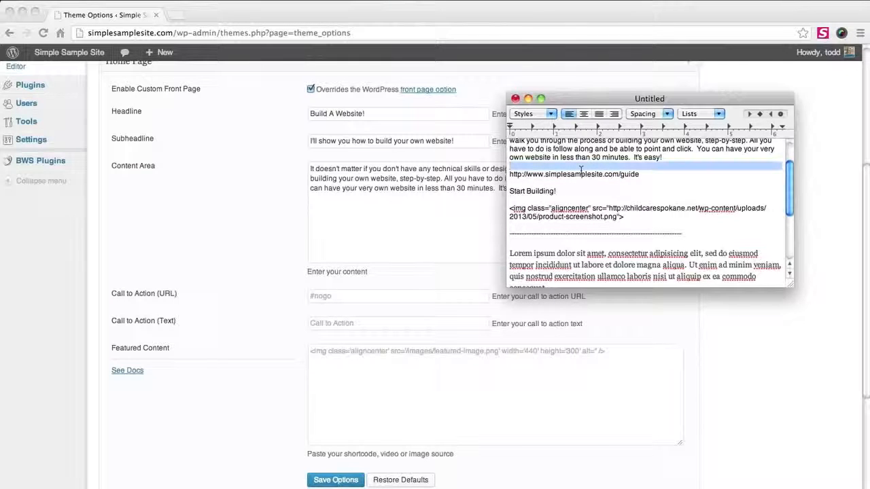
triple_click(583, 175)
key(super+c)
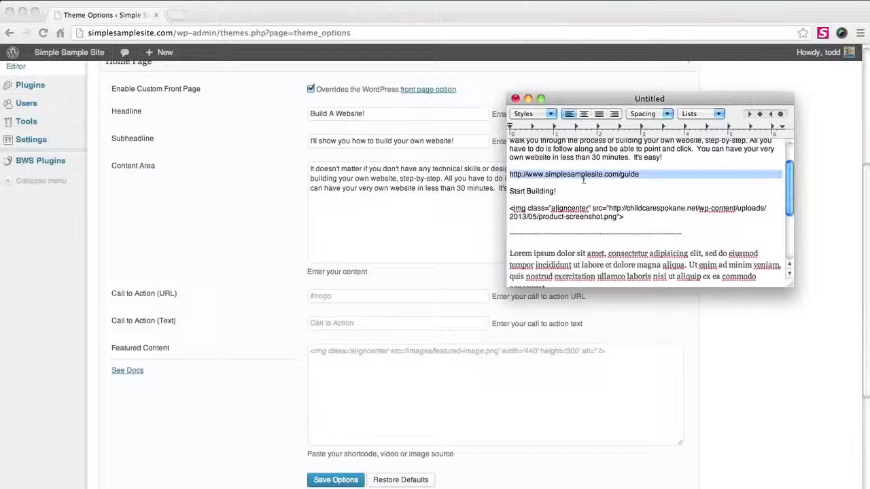
click(411, 296)
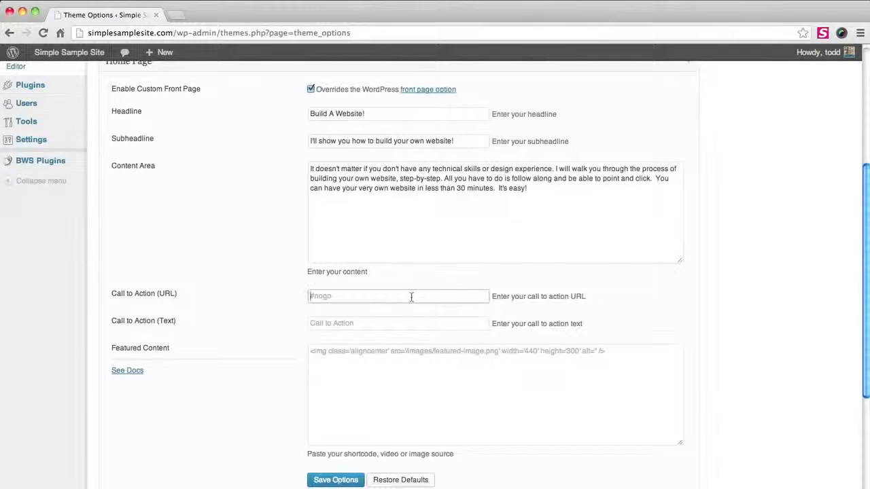
key(super+v)
click(406, 325)
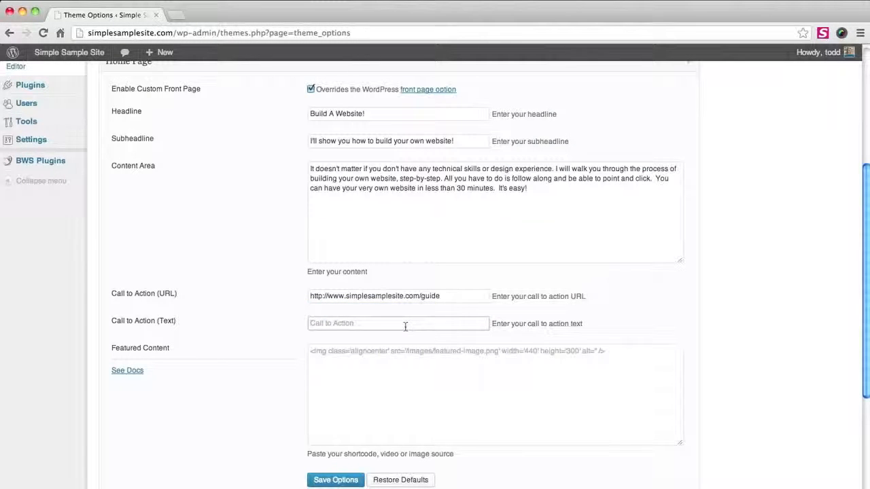
click(405, 327)
Read the theme documentation on featured content for the image and YouTube embed code formats, and return to the theme options
click(403, 361)
click(396, 355)
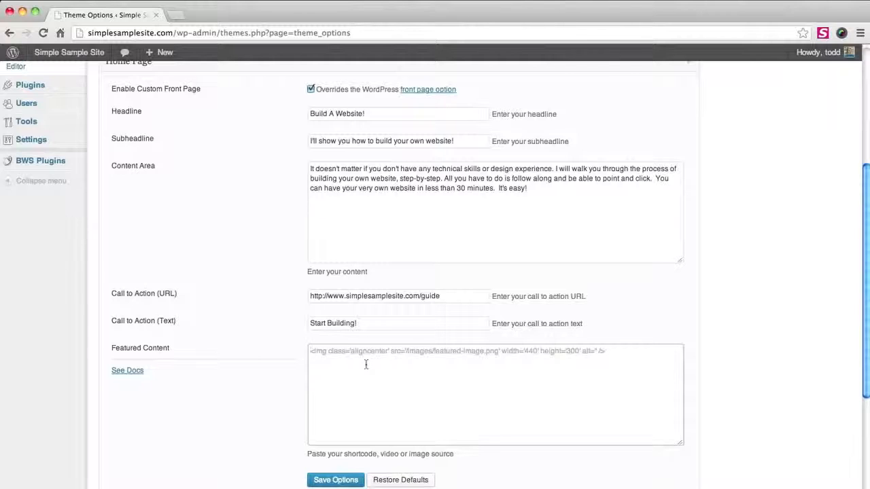
click(323, 360)
click(129, 370)
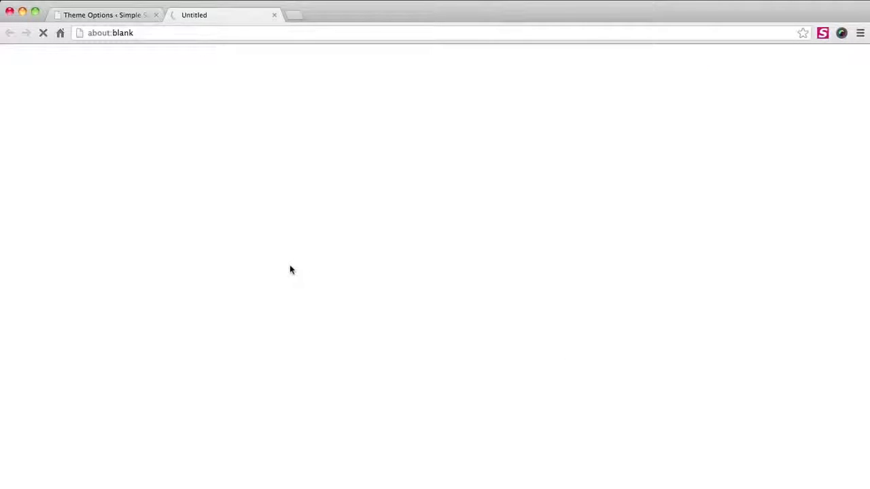
scroll(274, 327, down, 5)
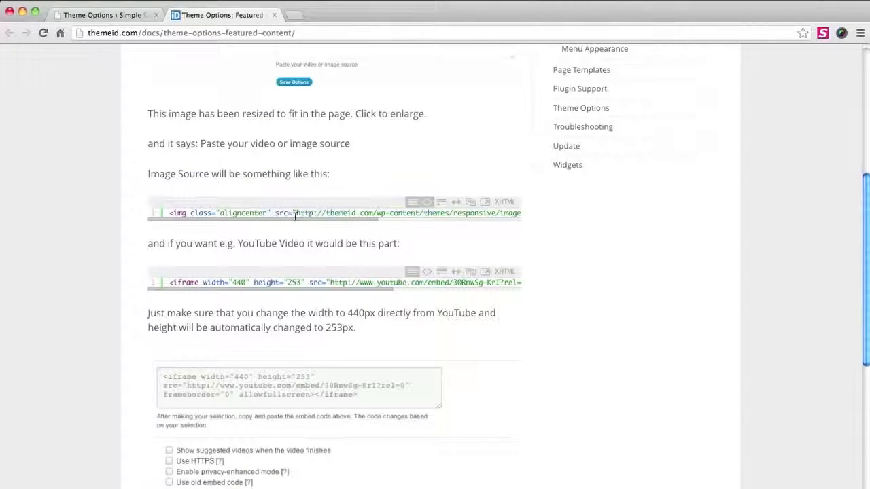
scroll(295, 216, right, 1)
scroll(294, 283, right, 1)
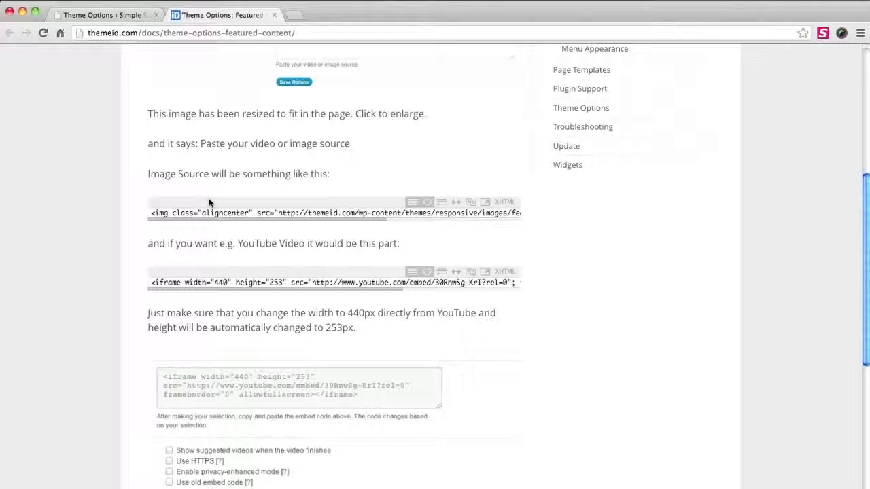
click(117, 17)
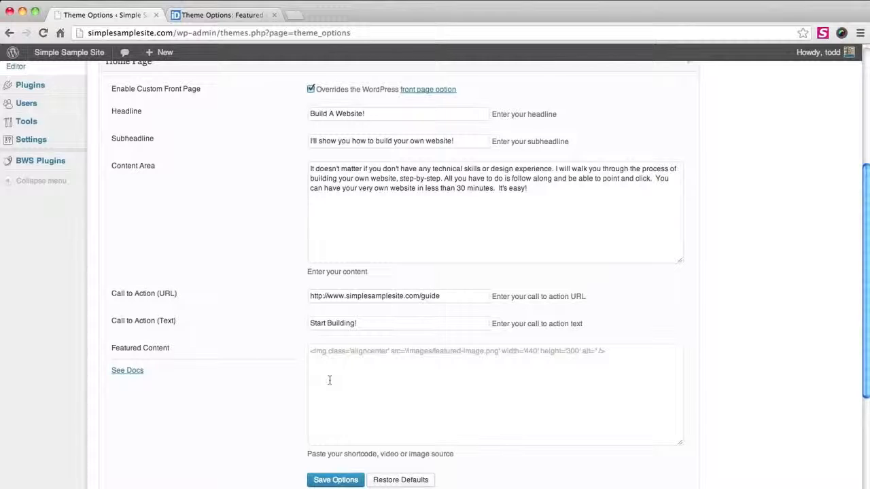
Copy the aligncenter img tag for product-screenshot.png from the Untitled text document into Featured Content, and save the theme options
key(super+Tab)
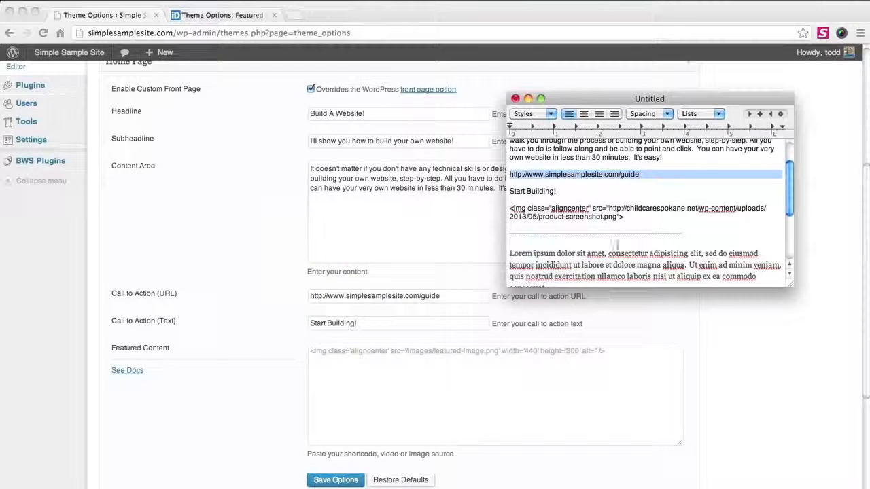
drag(626, 218, 494, 212)
key(super+c)
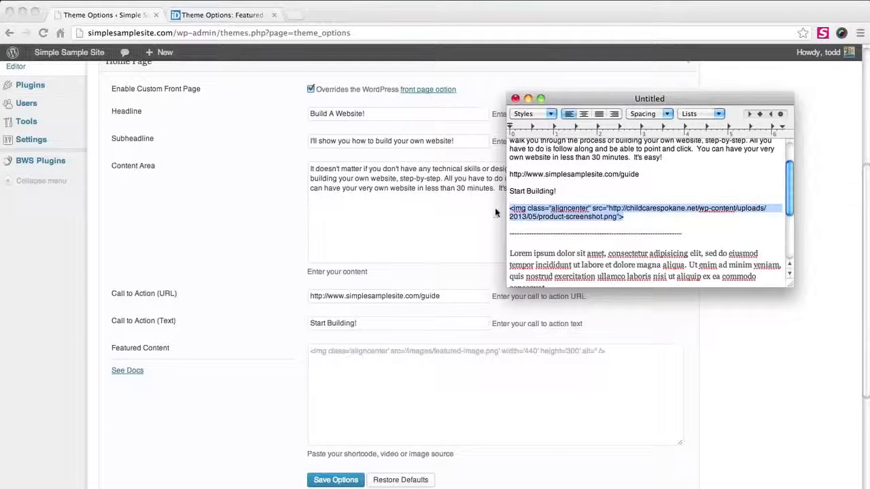
click(404, 373)
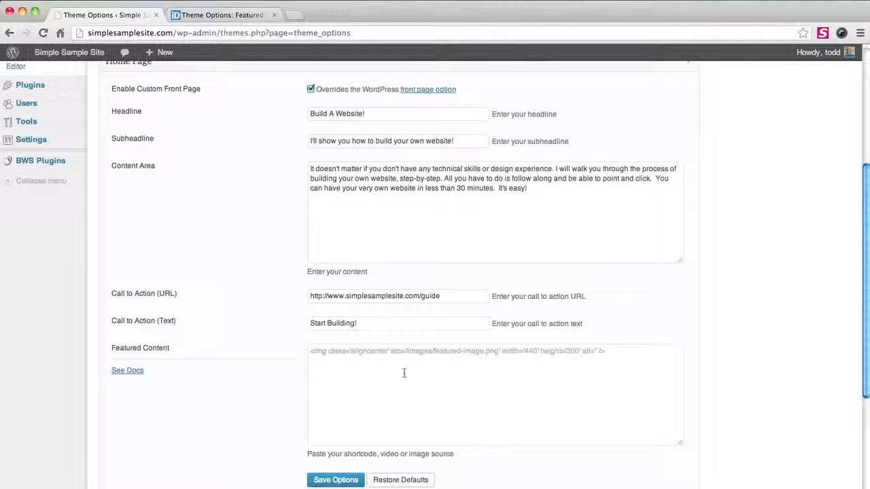
click(403, 374)
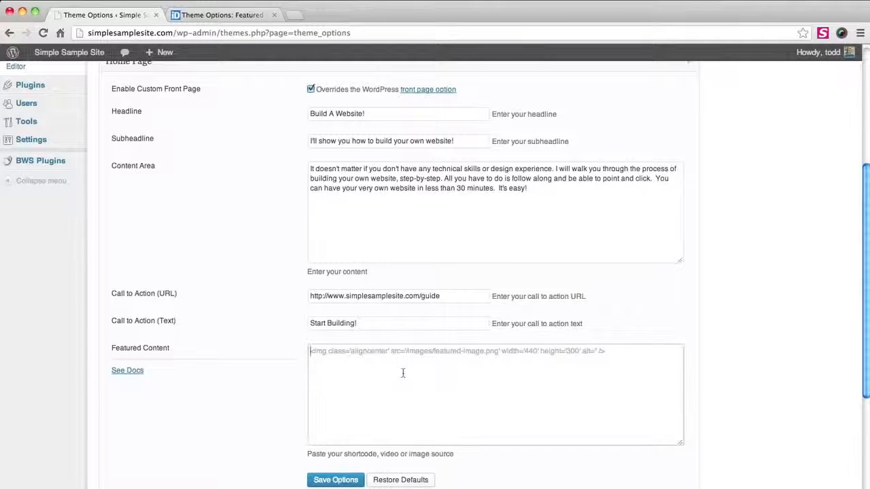
key(super+v)
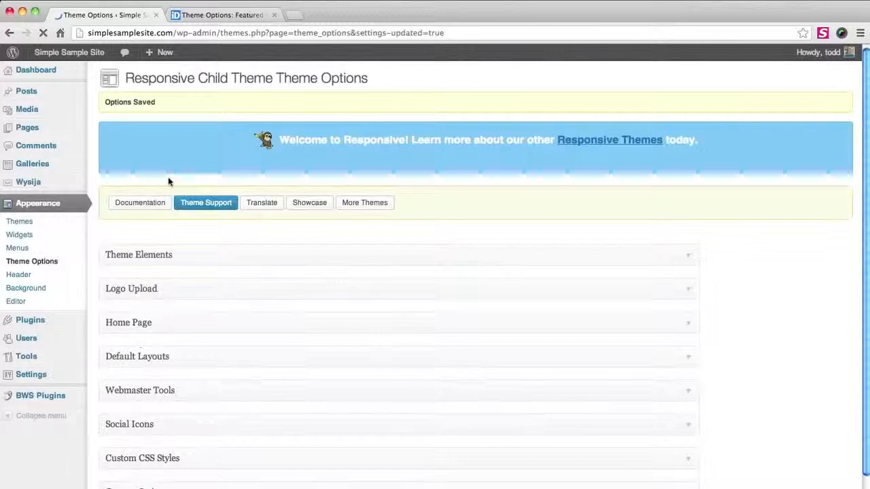
Visit the live site and examine the home page's featured area and the three home widget boxes
click(83, 57)
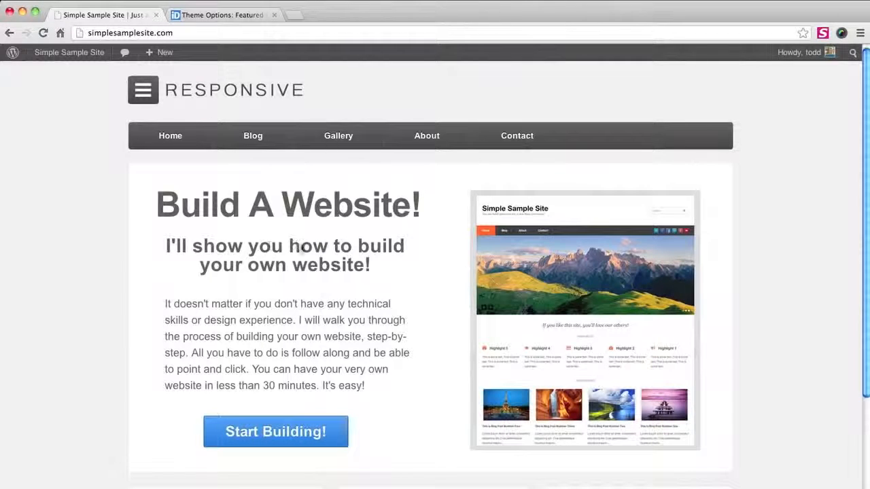
scroll(489, 350, down, 3)
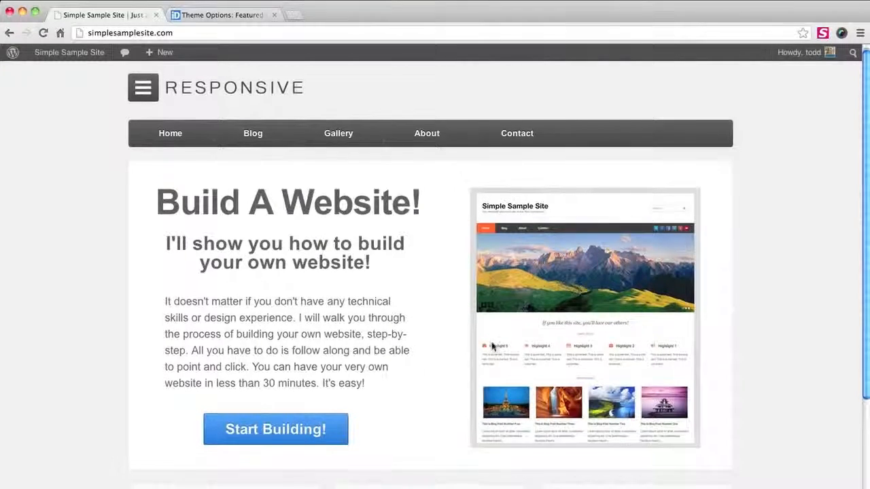
scroll(448, 357, down, 4)
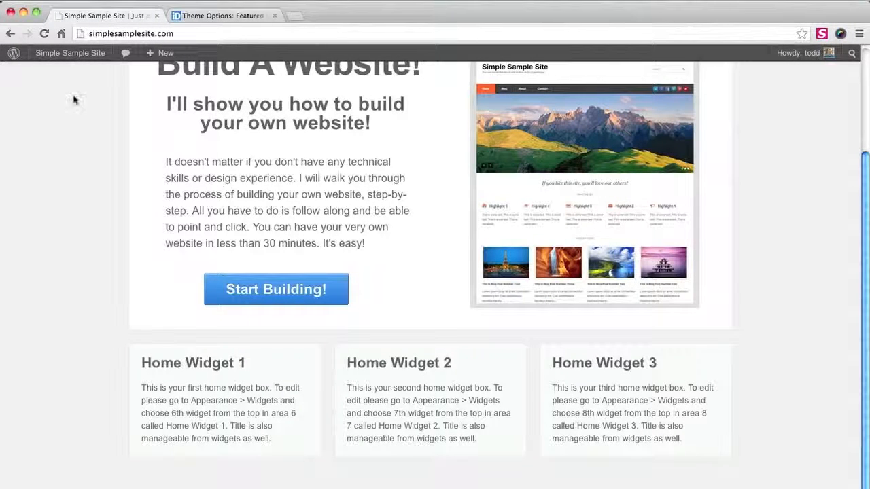
Go to the widget management page and expand the Home Widget 1, Home Widget 2 and Home Widget 3 areas
mouse_move(75, 60)
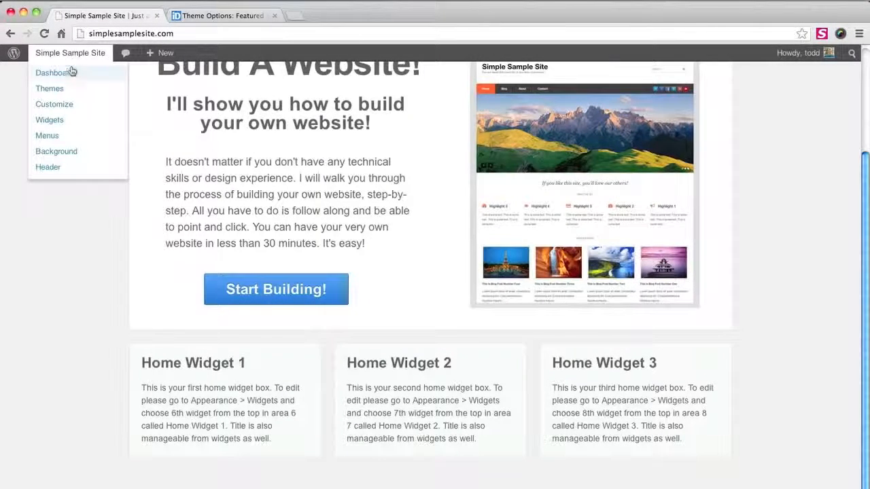
click(69, 125)
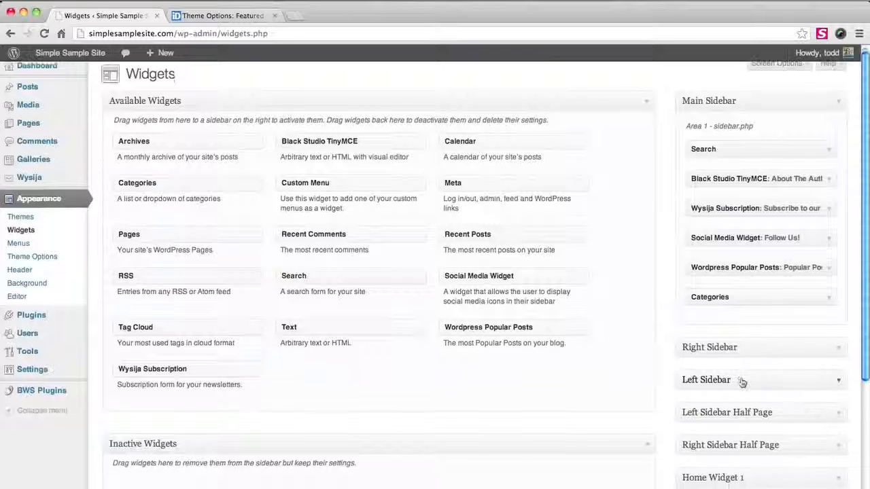
scroll(741, 380, down, 5)
scroll(742, 395, down, 1)
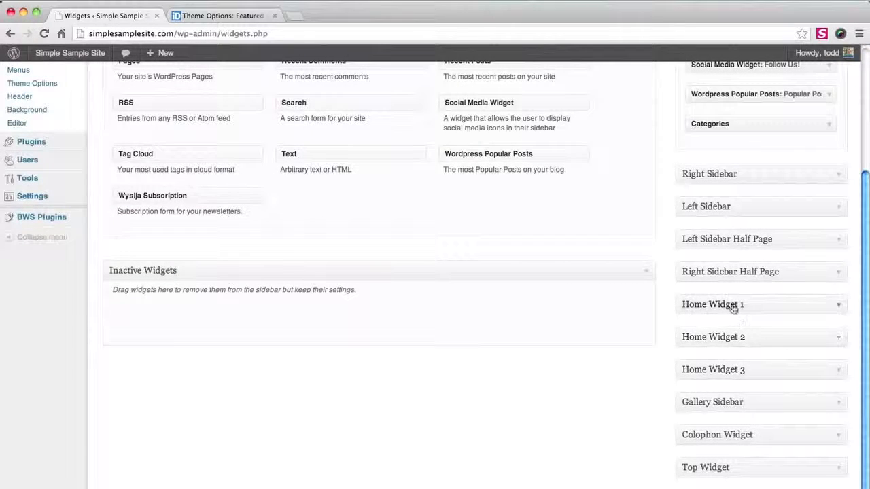
click(733, 309)
click(726, 378)
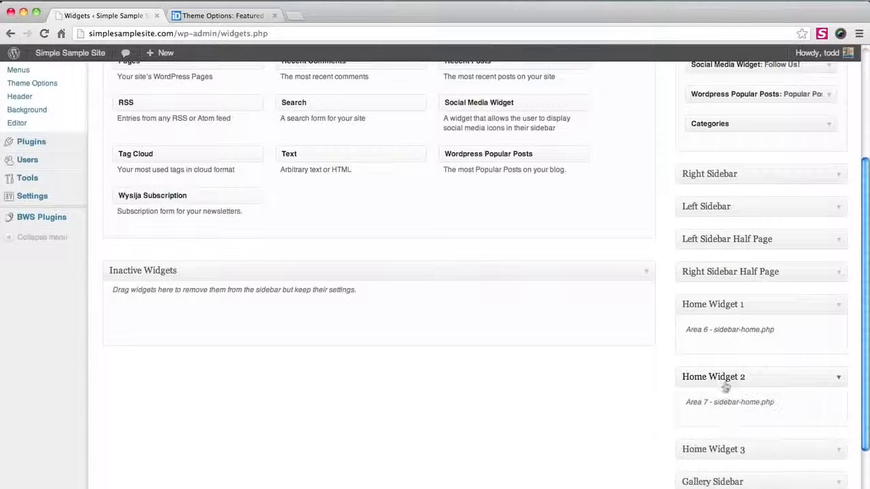
click(725, 445)
scroll(476, 324, up, 6)
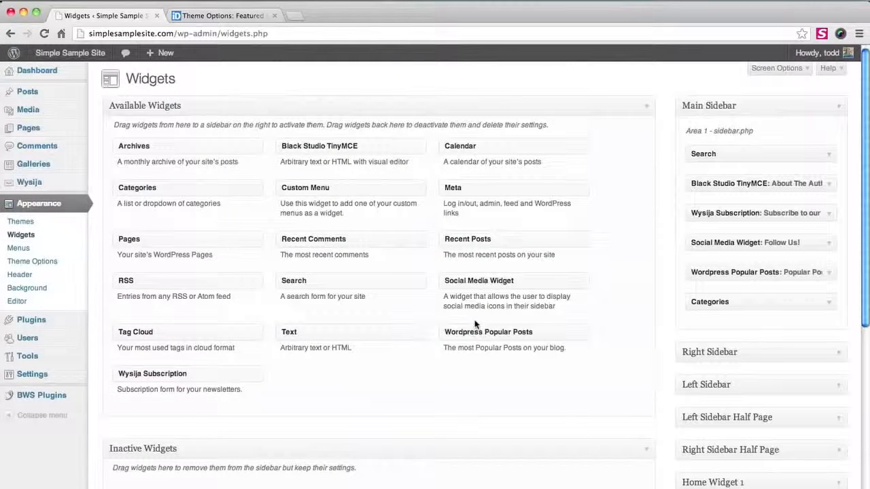
Add a Black Studio TinyMCE widget to the Home Widget 1 area and title it The Guide
drag(400, 151, 804, 484)
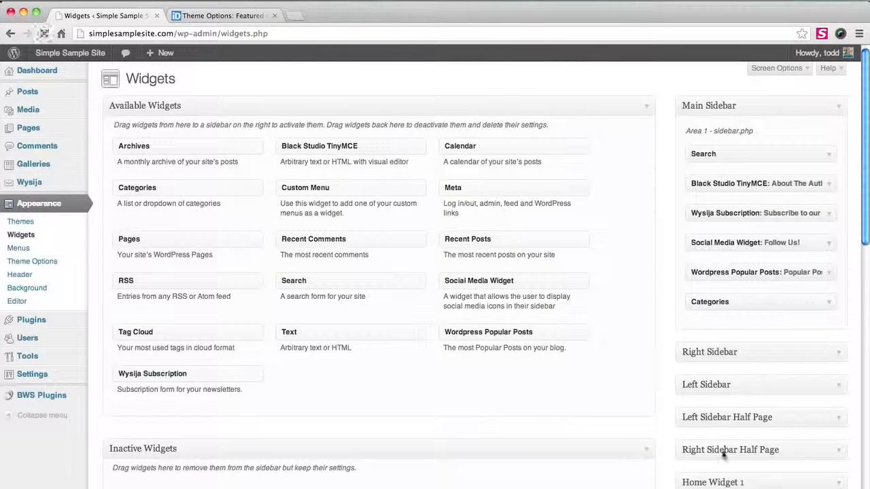
scroll(665, 358, down, 3)
scroll(665, 359, down, 3)
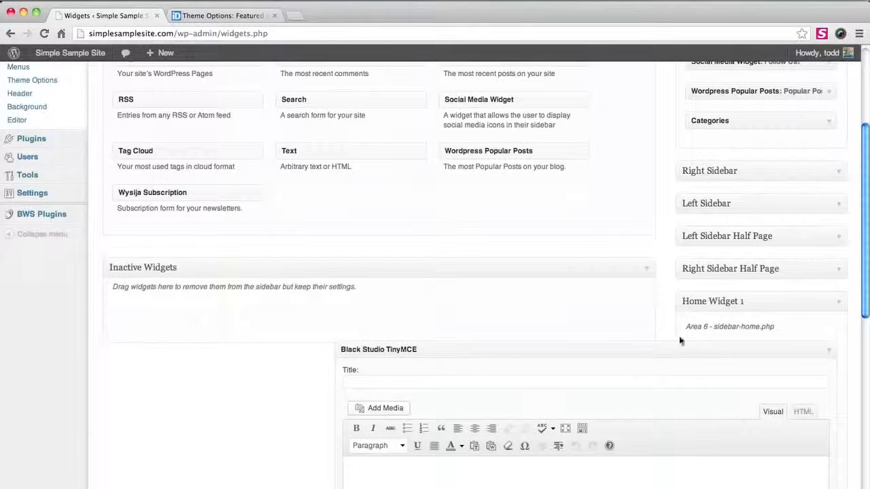
click(590, 383)
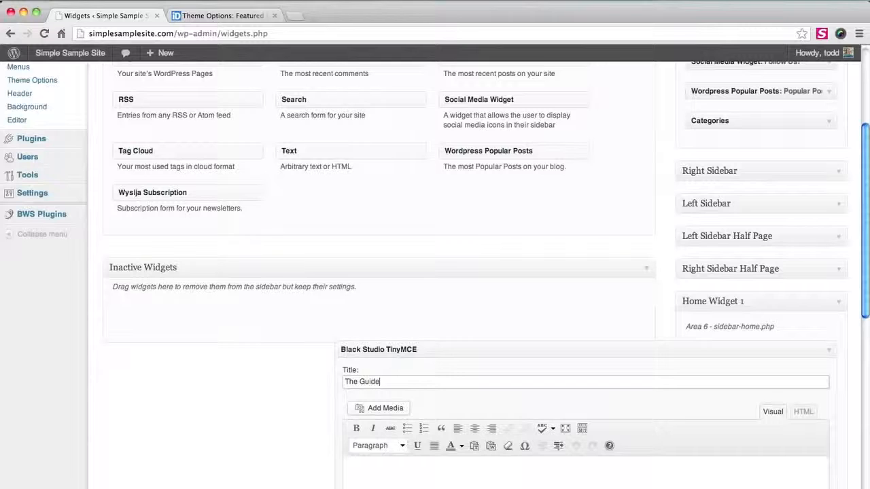
scroll(583, 355, down, 2)
click(584, 416)
text(<img src="http://childcarespokane.net/wp-content/uploads/2013/05/product-screenshot.png">)
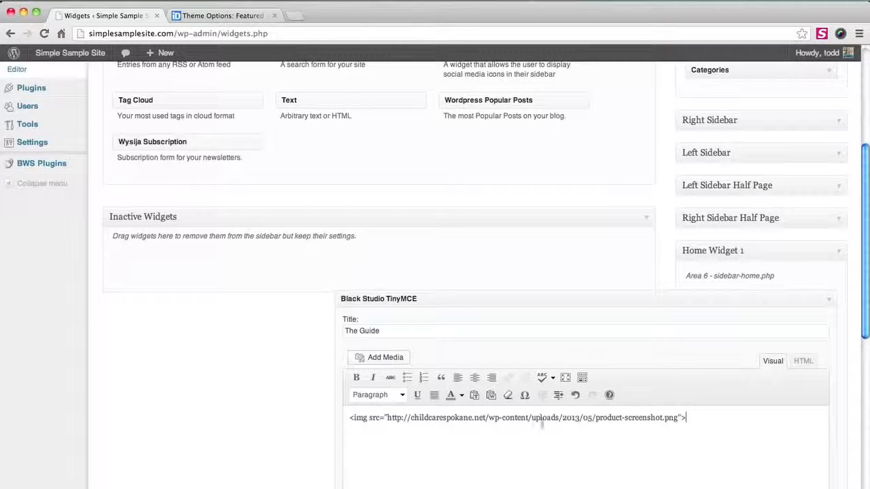
key(super+z)
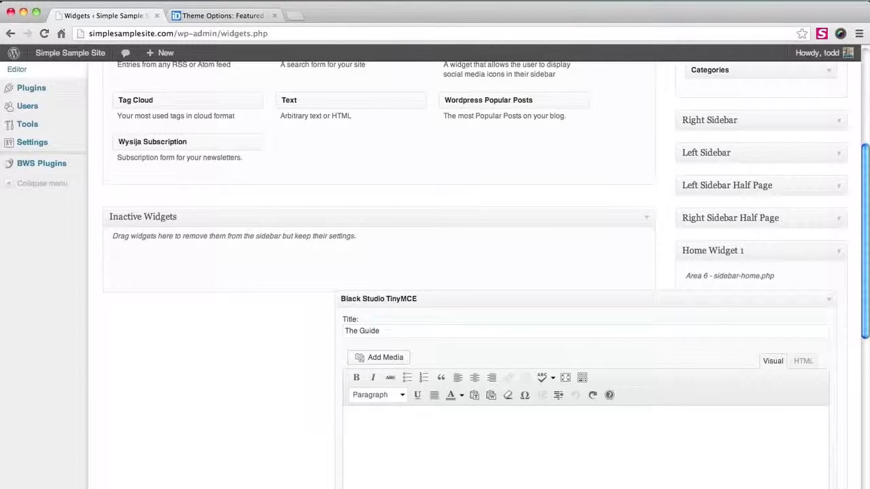
Copy the Lorem ipsum paragraph from the Untitled text document into the body of The Guide widget
key(super+Tab)
key(super+Tab)
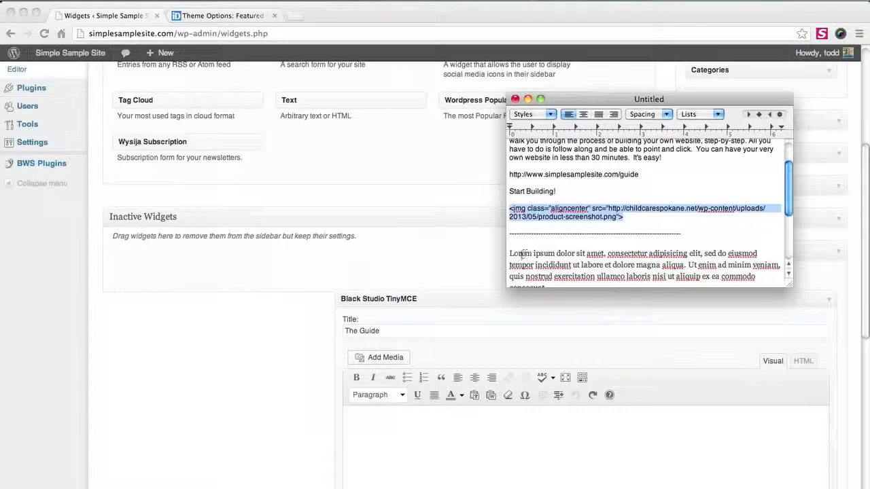
drag(510, 253, 557, 241)
key(super+c)
click(534, 343)
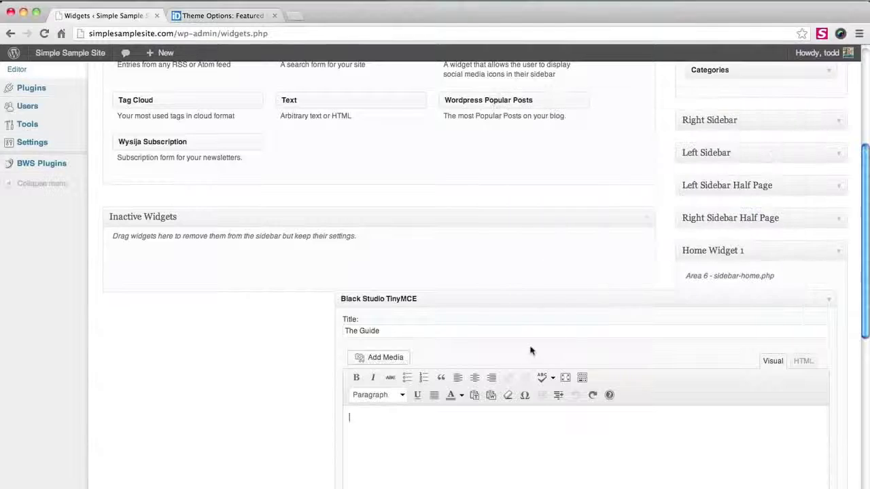
click(490, 466)
key(super+v)
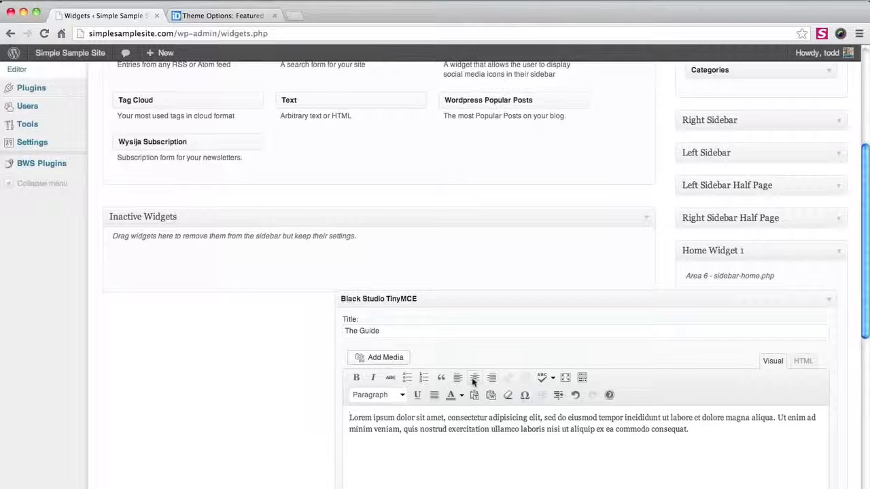
click(385, 358)
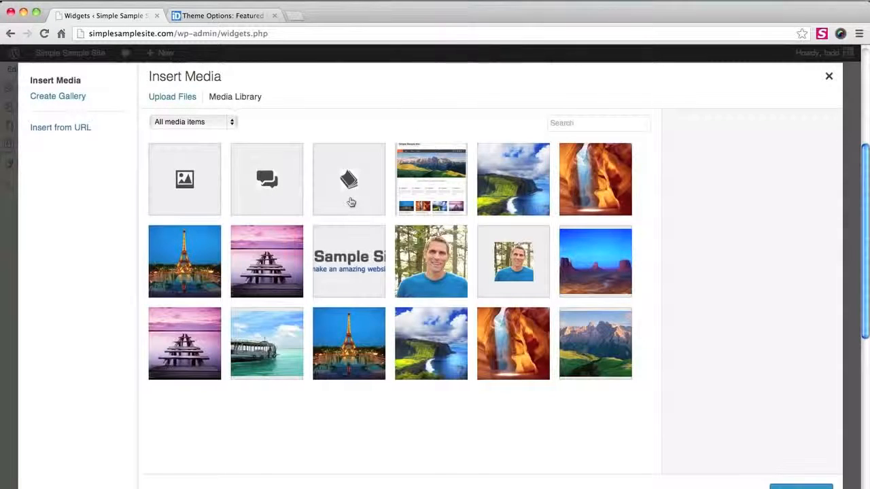
click(351, 202)
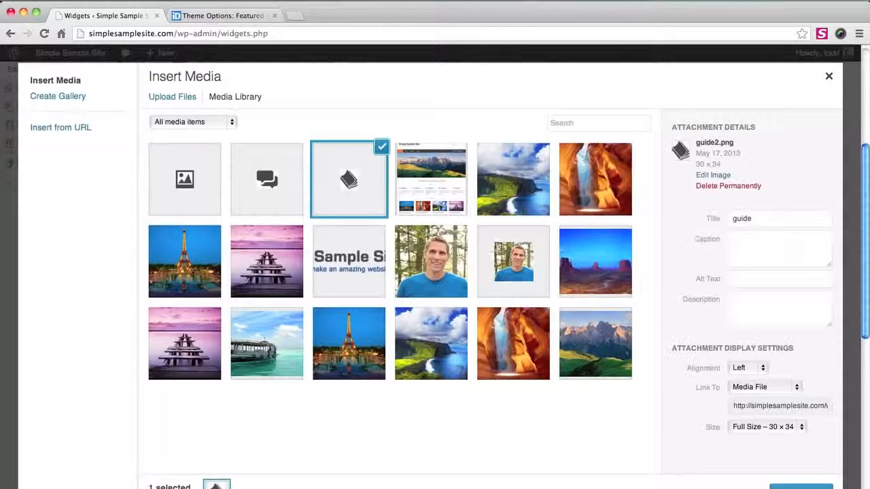
click(748, 368)
click(744, 368)
click(783, 388)
click(780, 380)
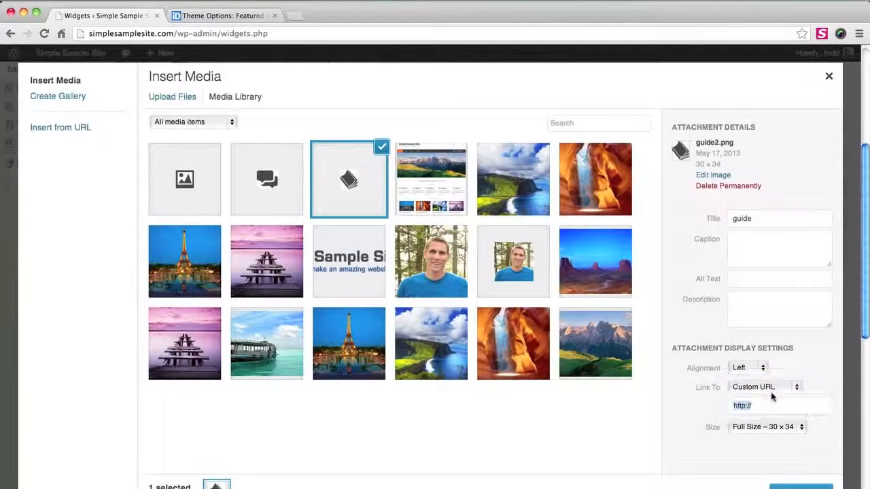
click(770, 407)
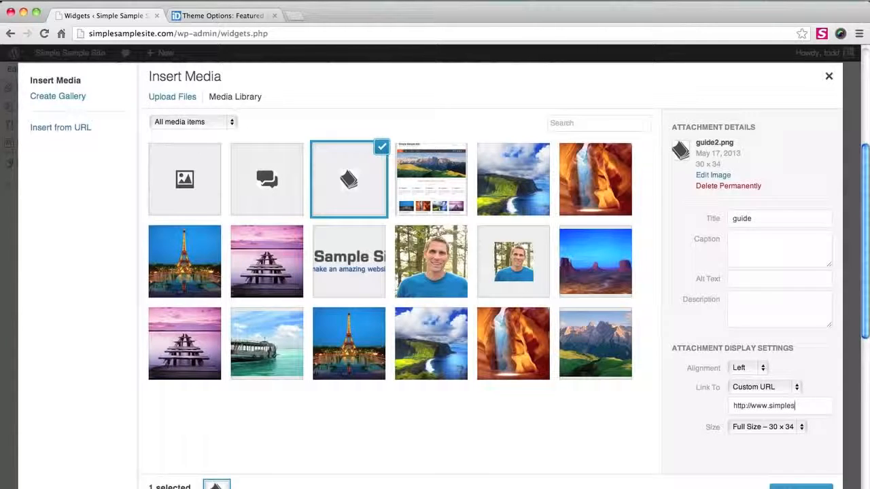
text(www.simplesamplesite)
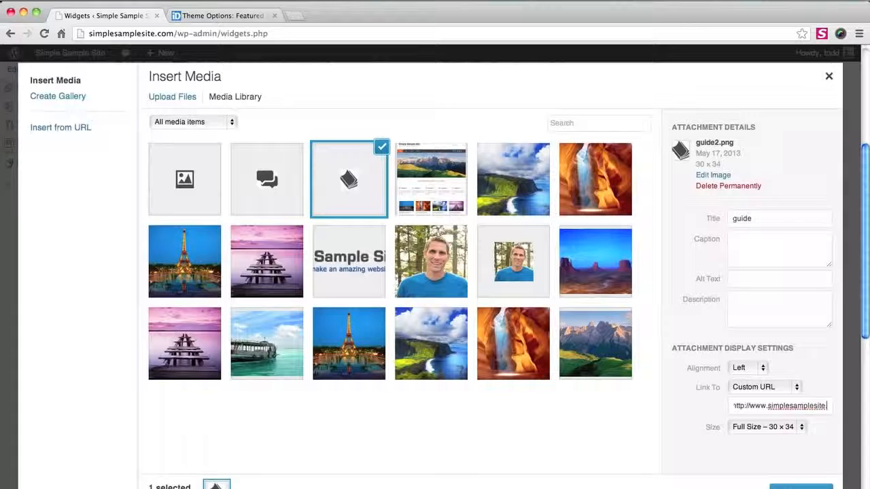
text(.com/gu)
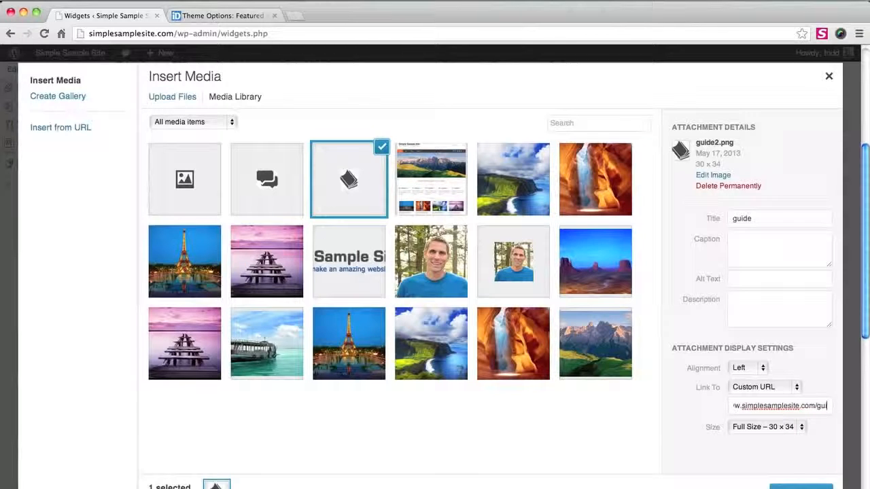
text(ide)
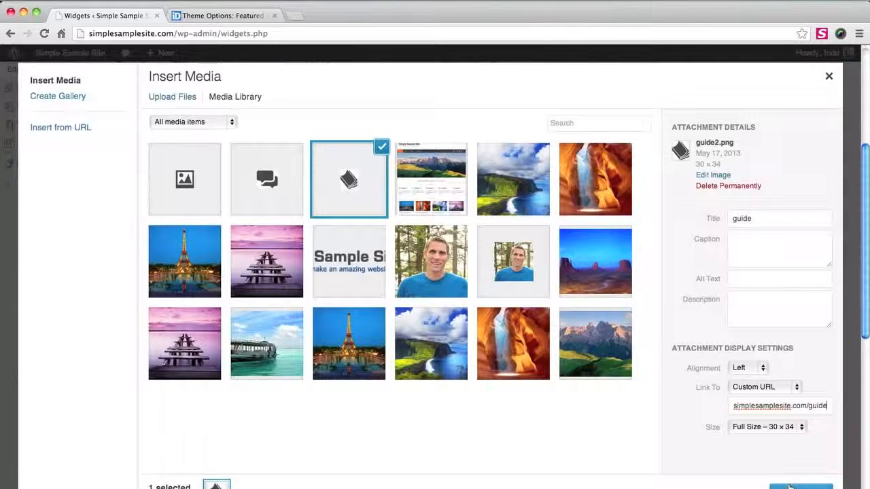
click(801, 487)
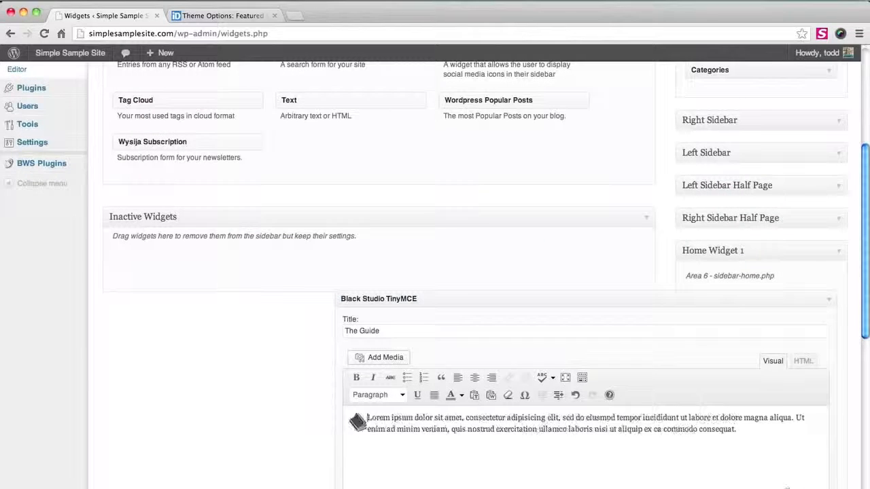
Save The Guide widget in Home Widget 1 and collapse its editor
scroll(773, 403, down, 2)
scroll(773, 404, down, 1)
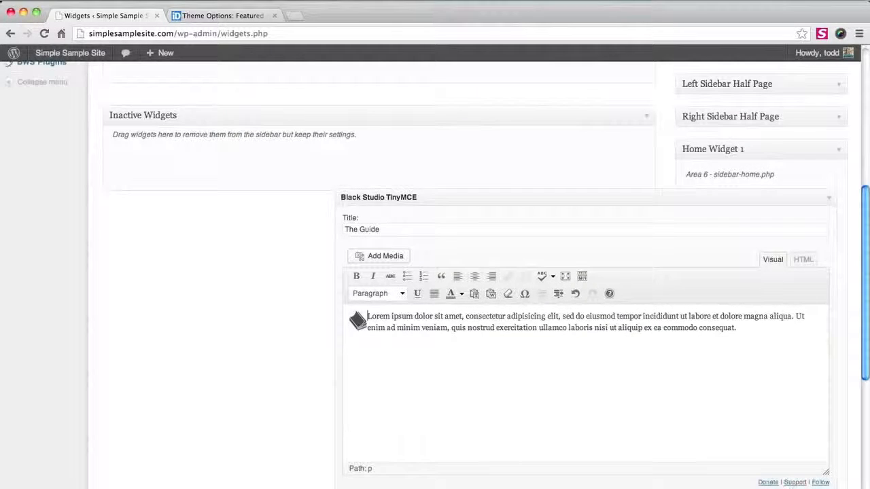
click(813, 488)
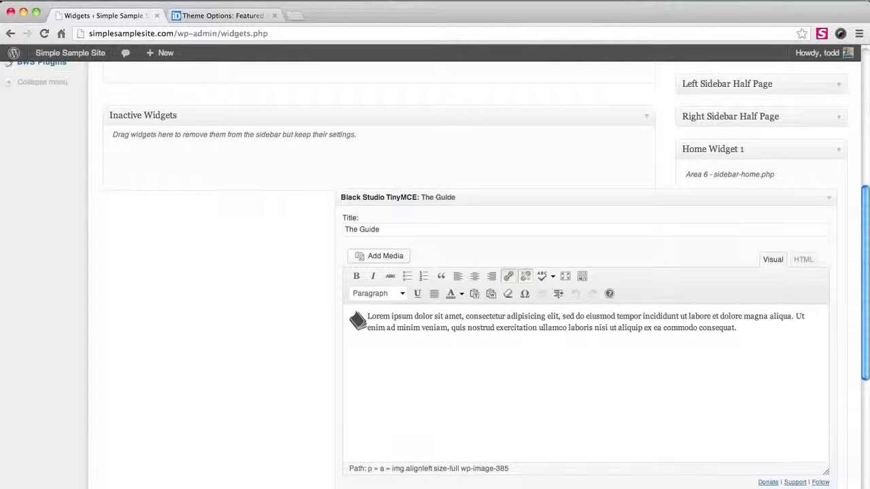
click(380, 488)
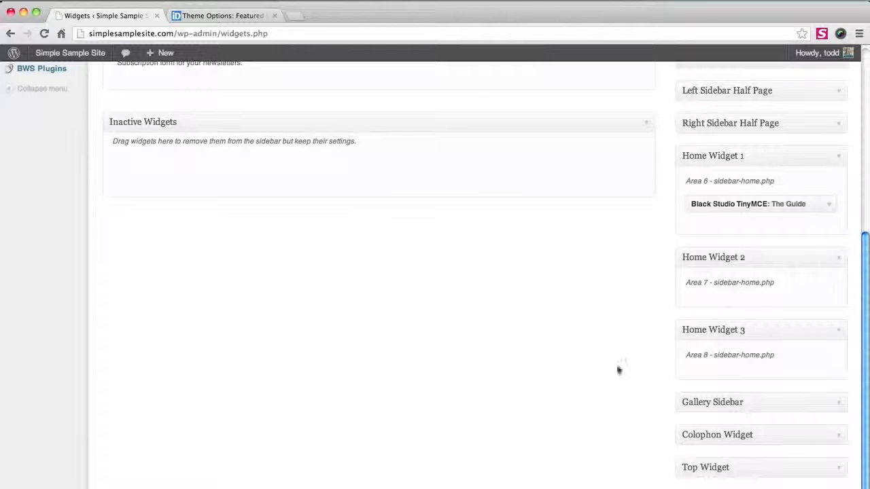
Add a Black Studio TinyMCE widget titled The Blog to Home Widget 2 and paste the copied Lorem ipsum paragraph as its body
scroll(491, 240, up, 5)
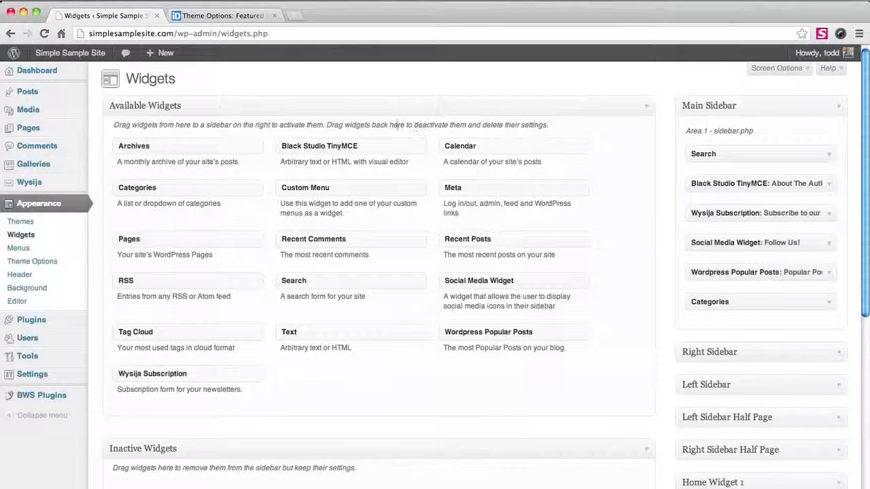
drag(385, 150, 773, 380)
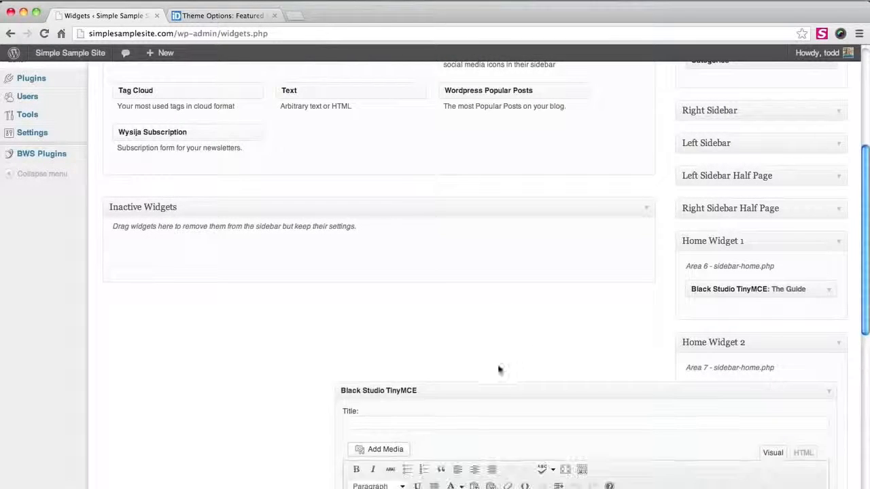
scroll(431, 322, down, 2)
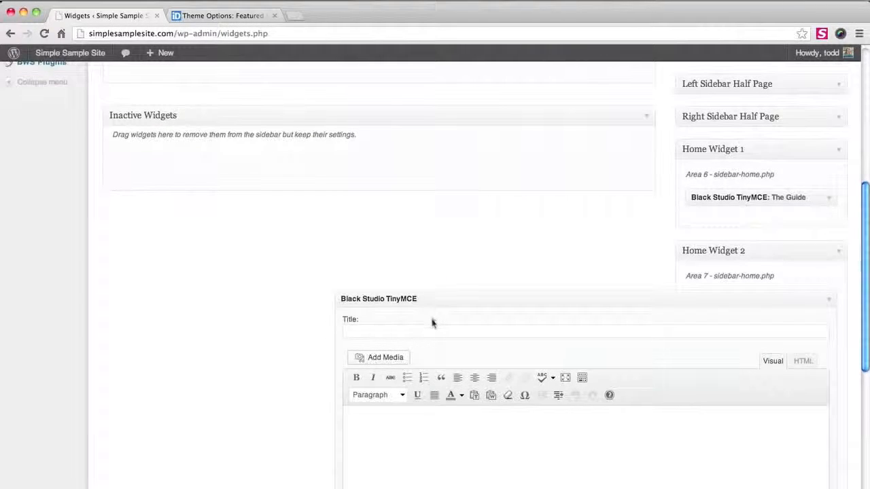
click(432, 328)
text(The Bl)
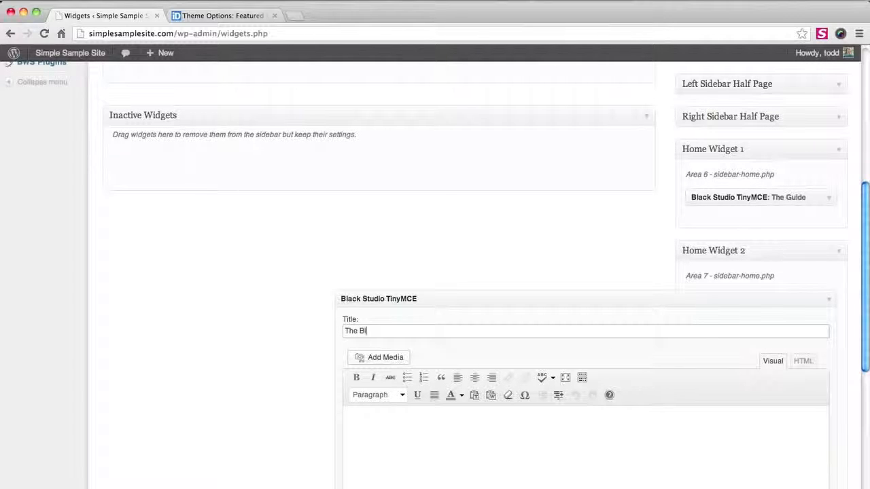
text(og)
click(421, 429)
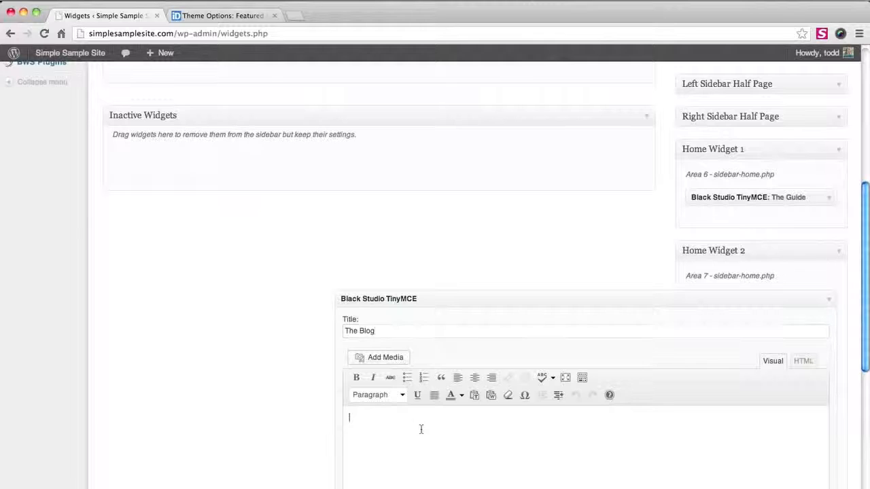
key(super+v)
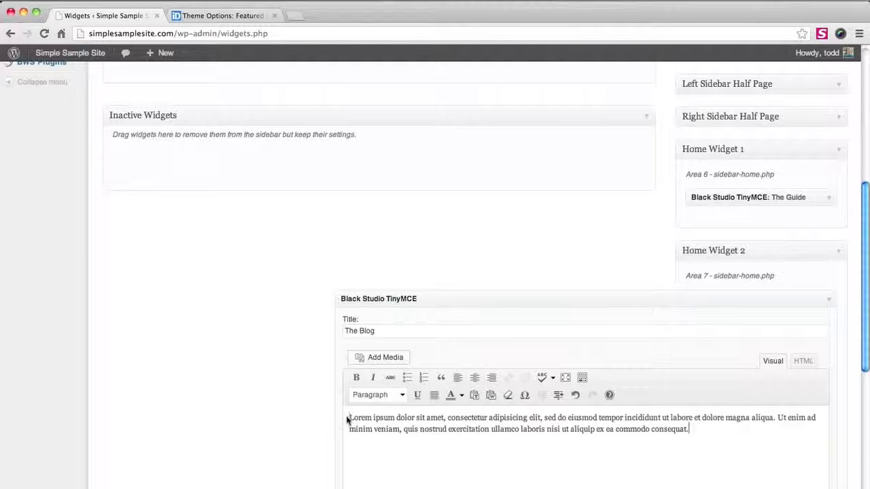
click(379, 361)
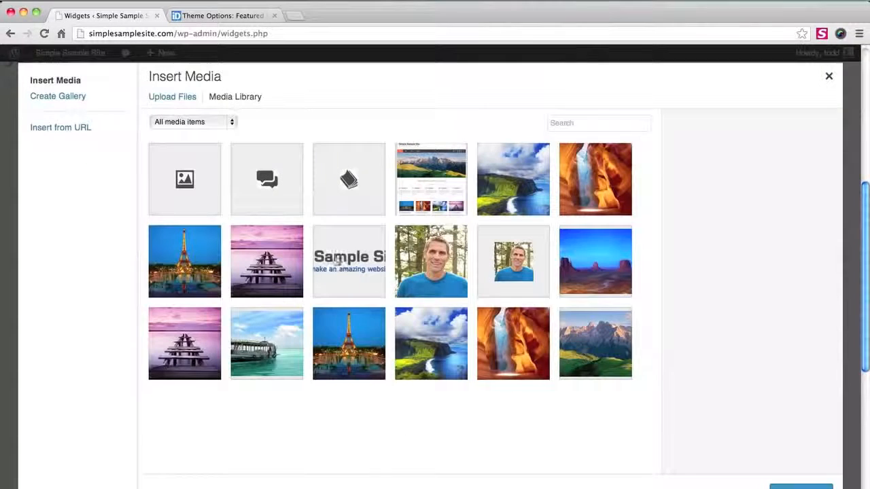
click(275, 196)
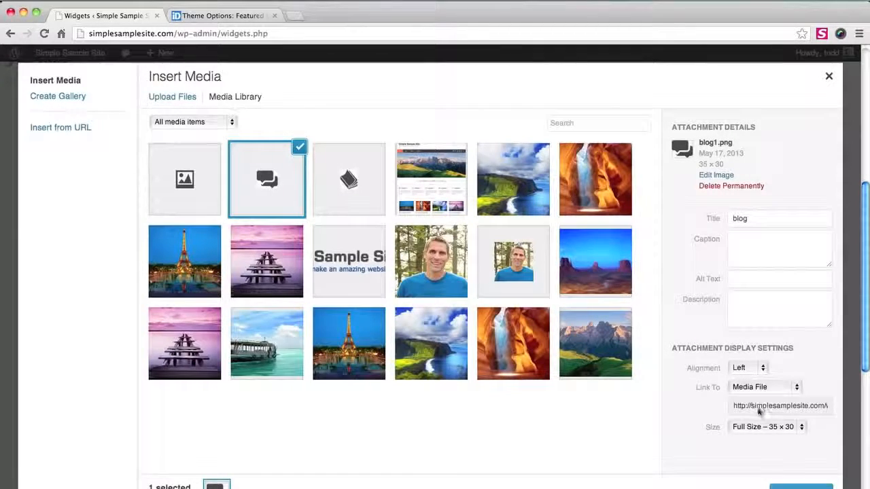
click(777, 390)
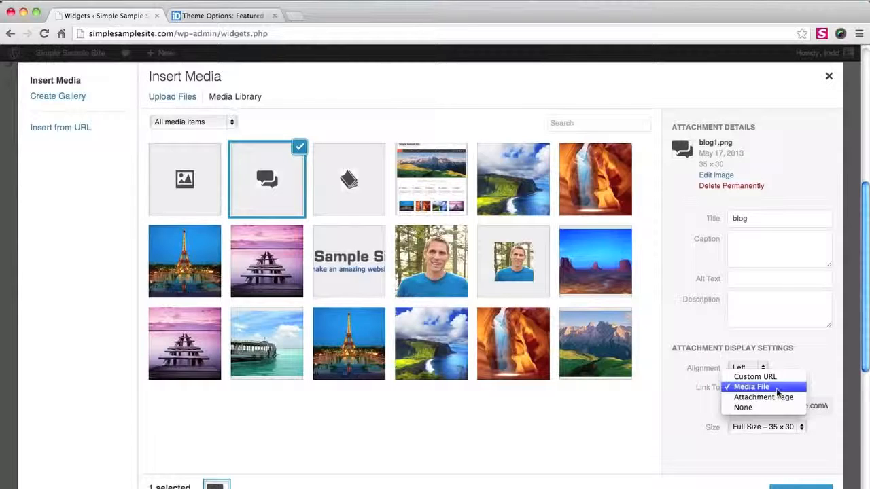
click(779, 378)
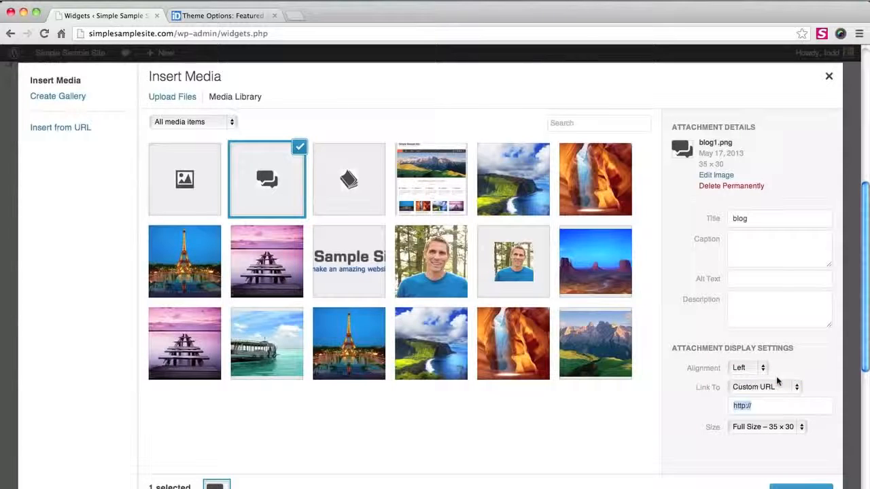
text(www.simplesamplesite.com)
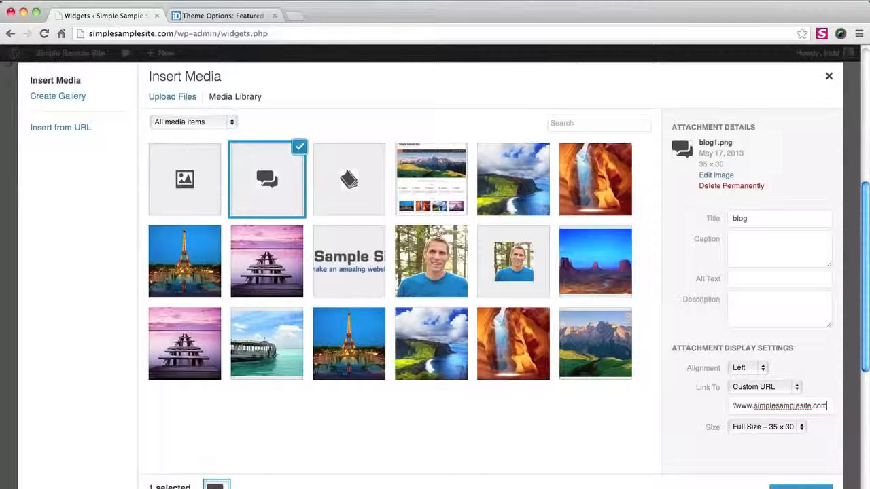
text(/b)
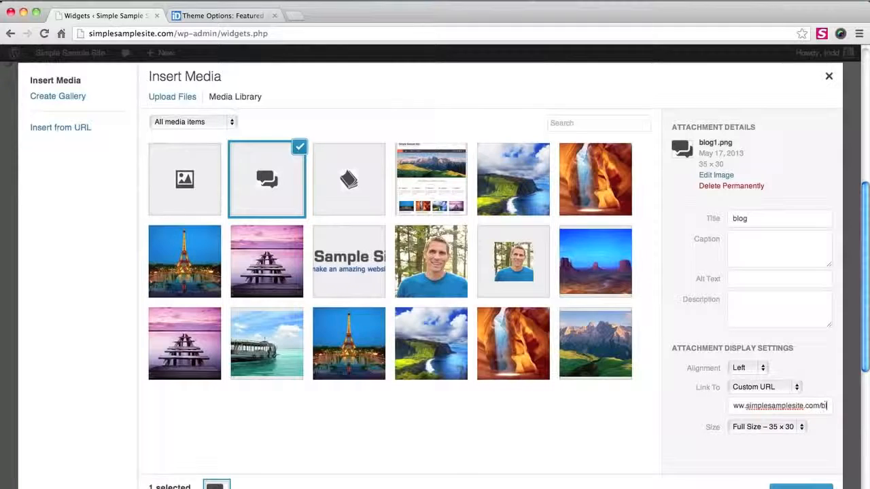
text(log)
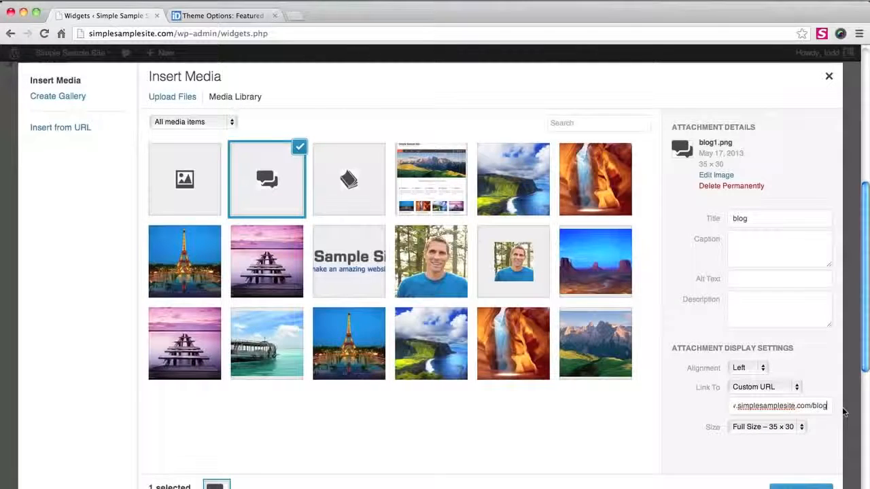
click(803, 487)
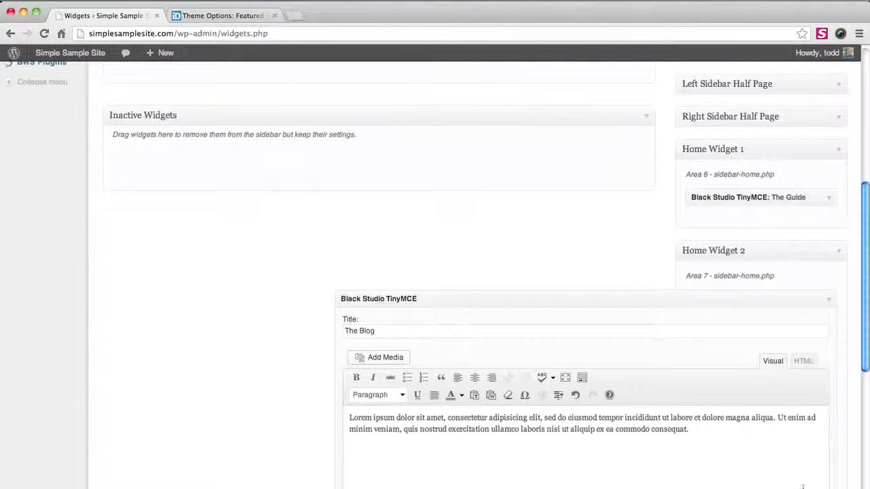
scroll(456, 344, down, 5)
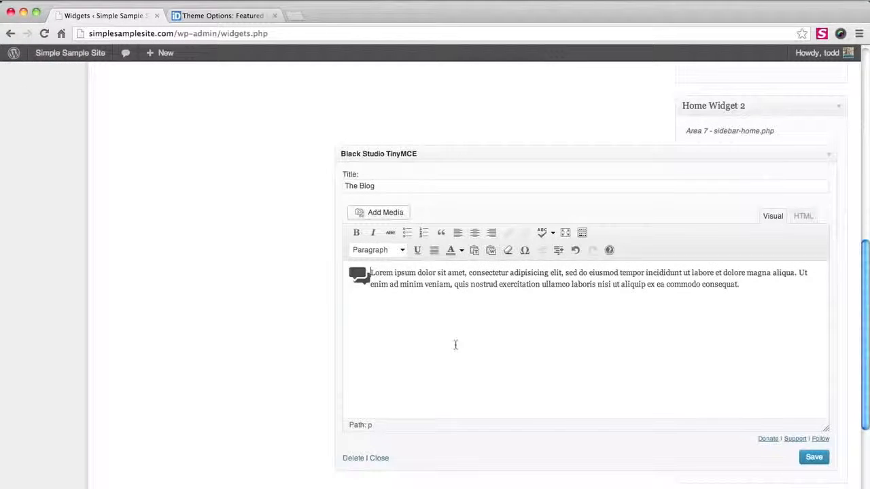
click(813, 457)
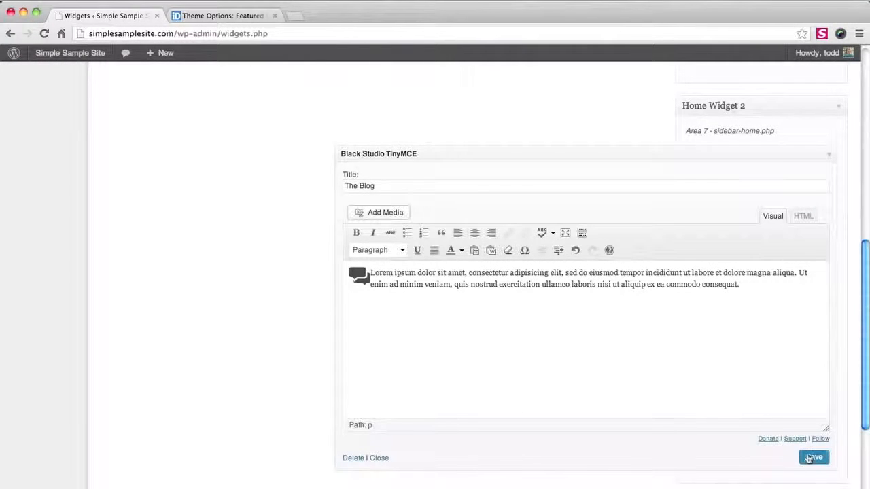
Collapse The Blog widget and add a Black Studio TinyMCE widget titled The Gallery to Home Widget 3, with the Lorem ipsum paragraph as its body
click(380, 458)
scroll(387, 458, up, 10)
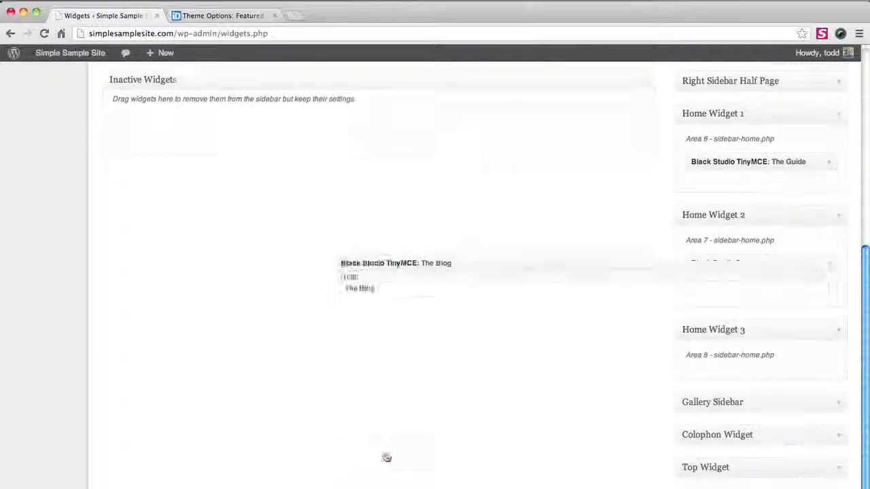
drag(397, 147, 756, 433)
scroll(467, 301, down, 4)
scroll(489, 306, down, 3)
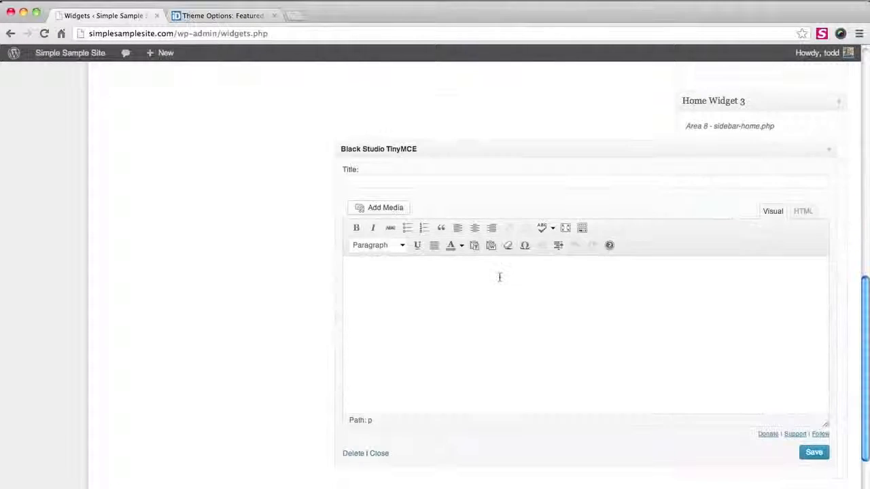
click(508, 187)
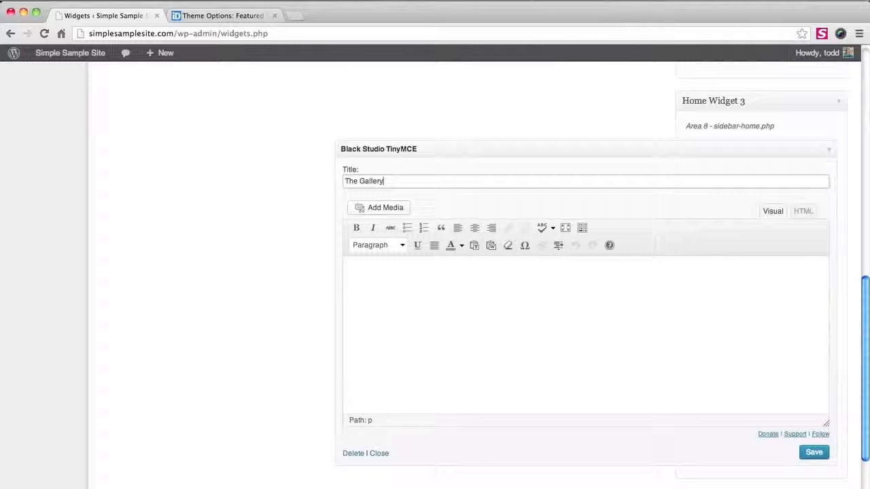
text(The Gallery)
click(523, 297)
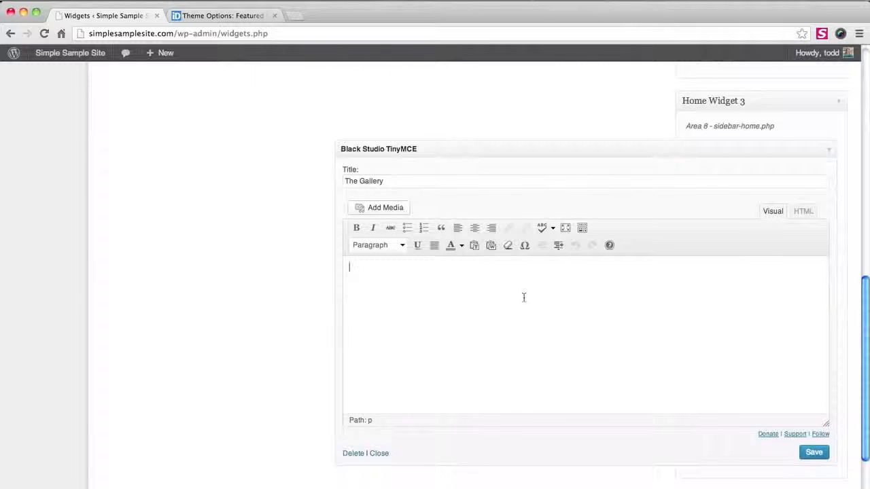
text(Lorem ipsum dolor sit amet, consectetur adipisicing elit, sed do eiusmod tempor incididunt ut labore et dolore magna aliqua. Ut enim ad minim veniam, quis nostrud exercitation ullamco laboris nisi ut aliquip ex ea commodo consequat.)
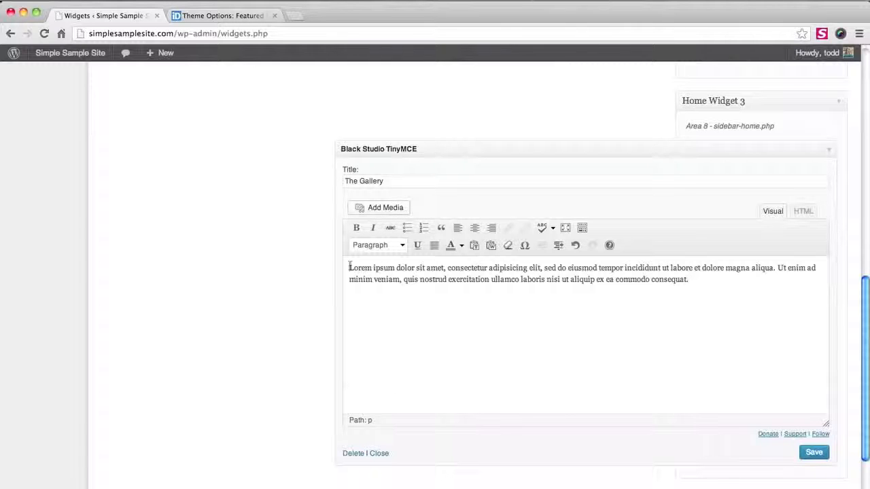
click(372, 207)
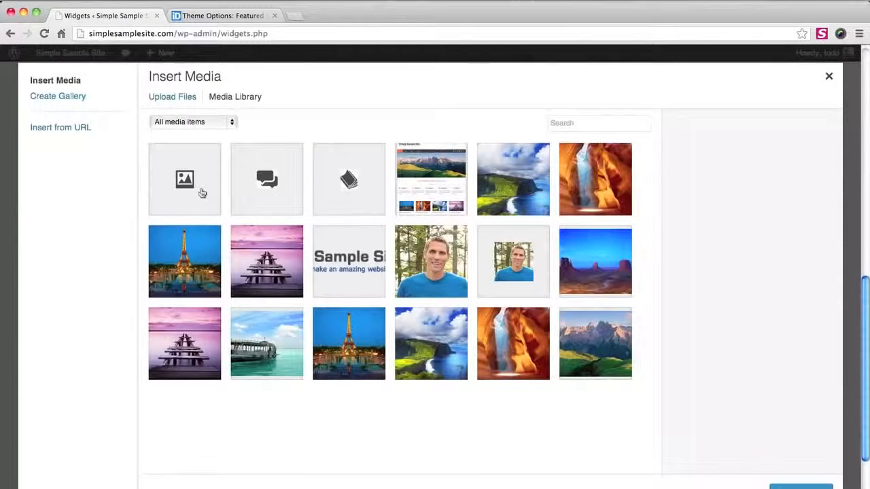
click(203, 191)
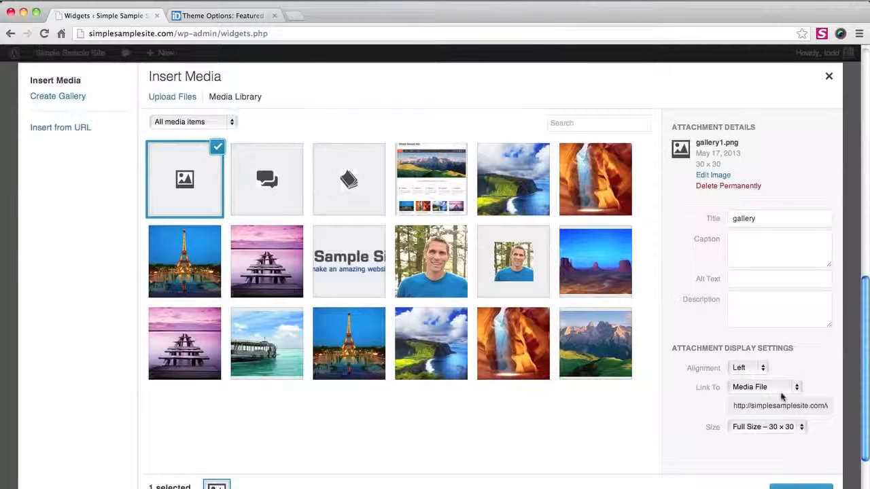
click(776, 391)
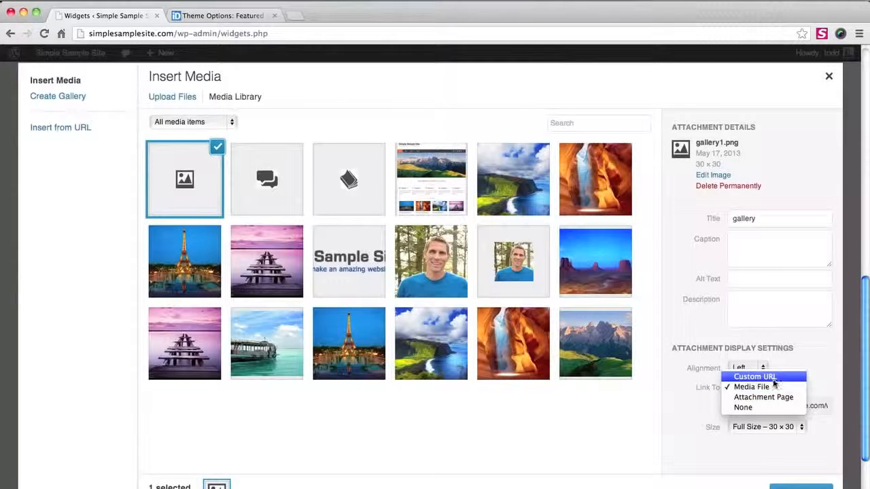
click(775, 377)
text(www.simplesamplesite.com/gallery)
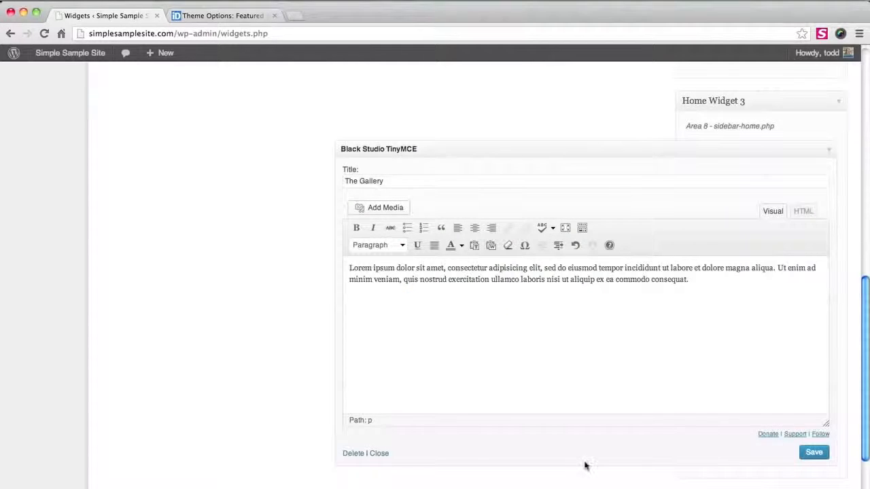
click(812, 452)
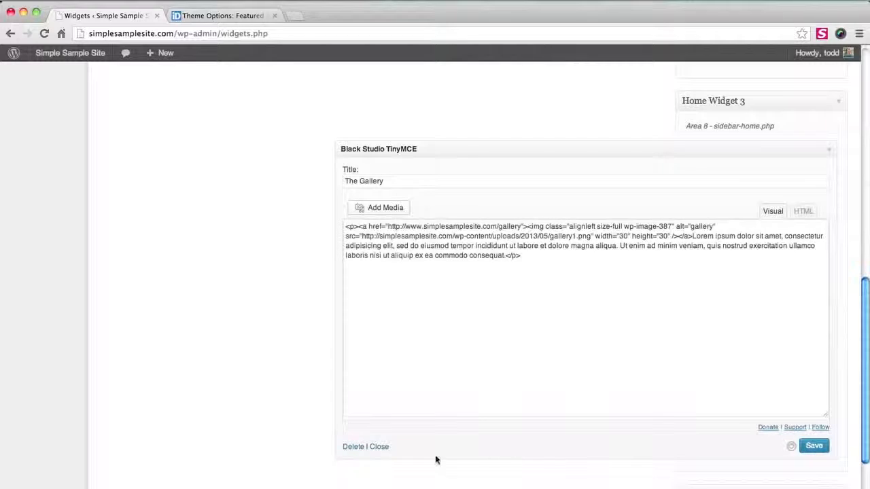
click(379, 447)
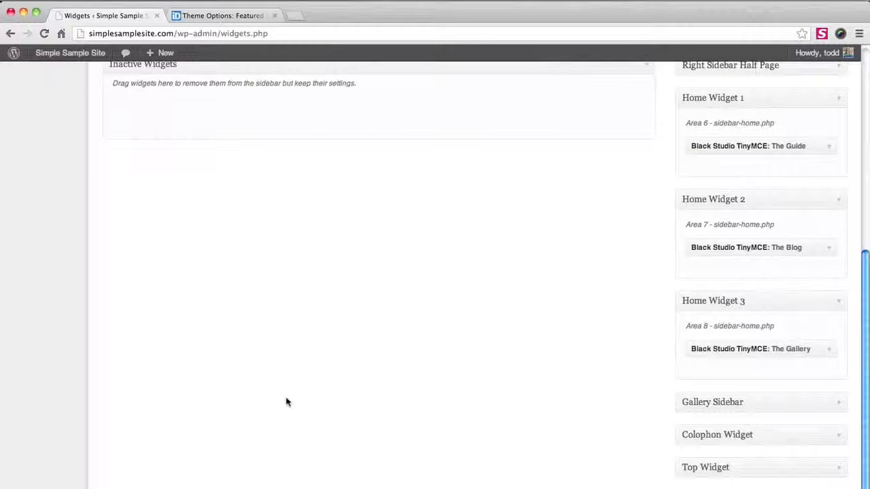
Visit the live site's home page and check the three widget boxes below the featured content
scroll(286, 402, up, 5)
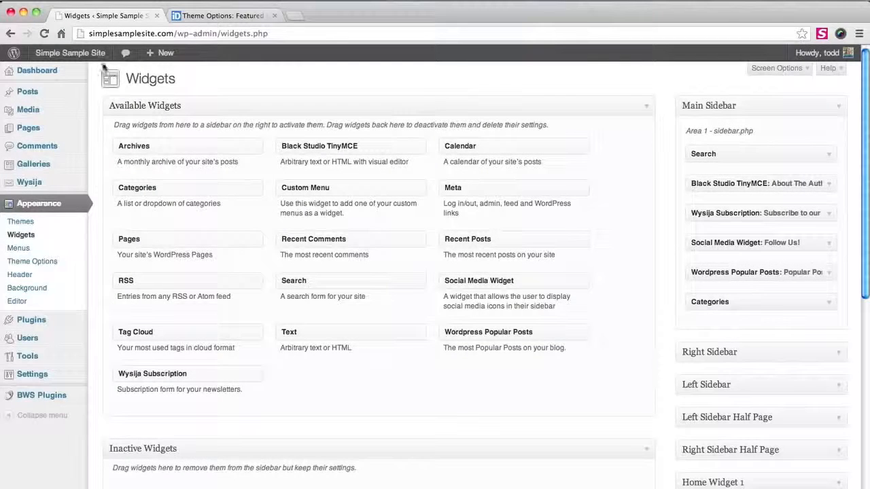
mouse_move(96, 61)
click(60, 72)
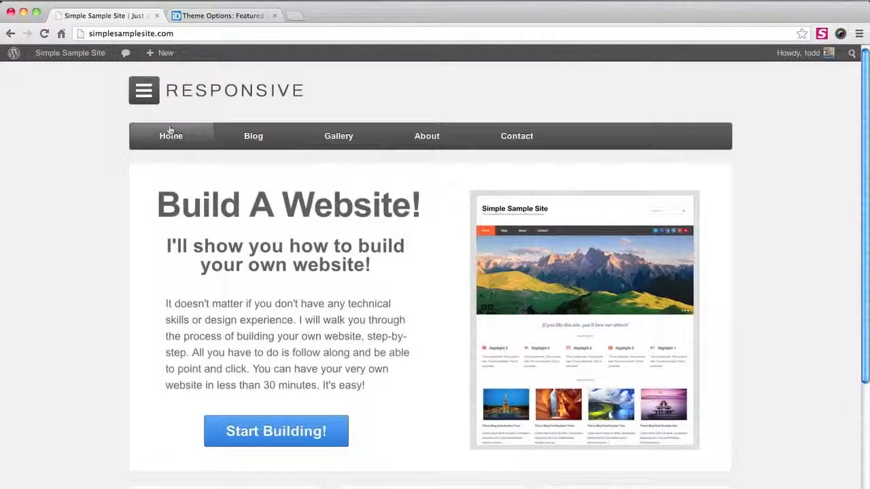
scroll(255, 178, down, 3)
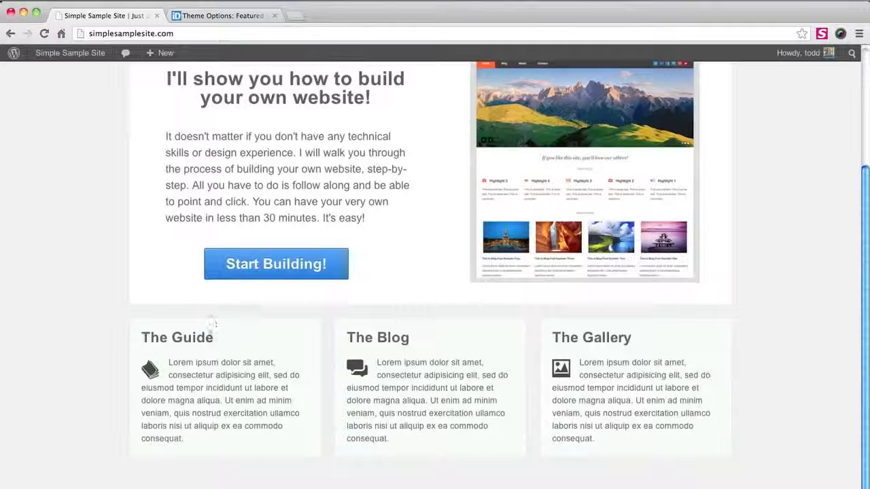
drag(216, 339, 141, 333)
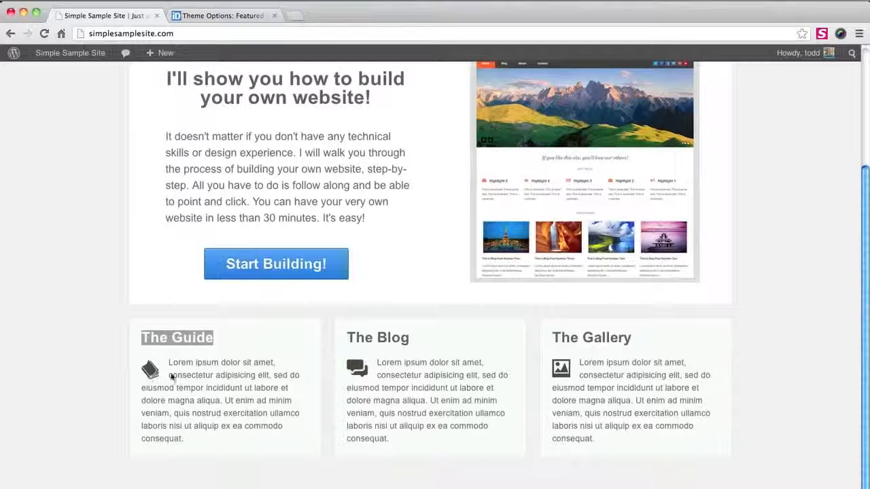
Follow The Blog box's icon link from the home page and look through the posts on the blog page
click(358, 372)
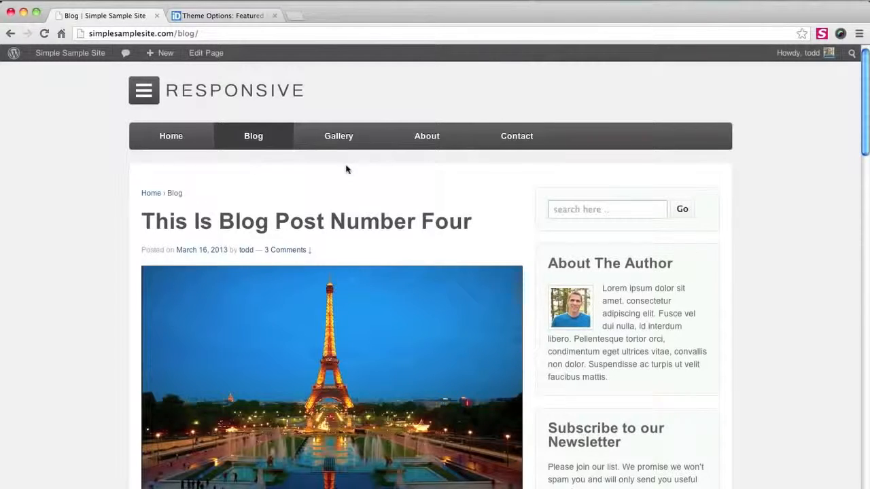
scroll(346, 169, down, 5)
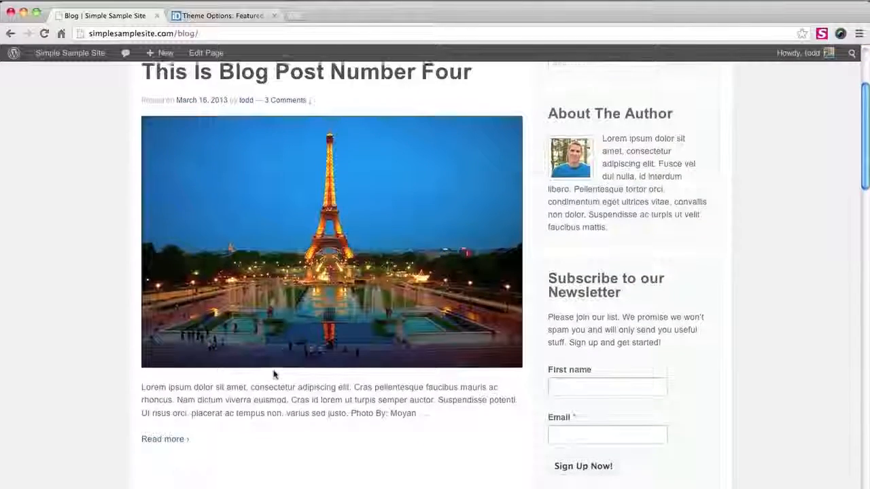
scroll(274, 374, down, 6)
scroll(274, 375, up, 3)
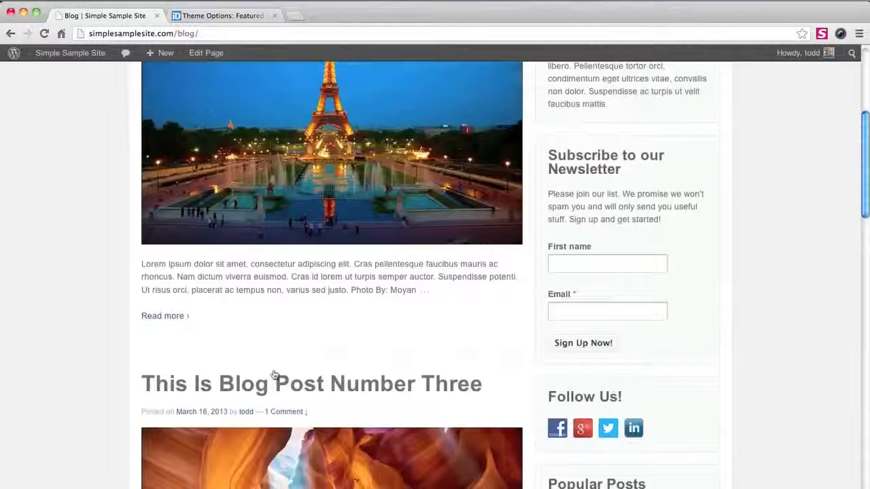
scroll(274, 374, up, 12)
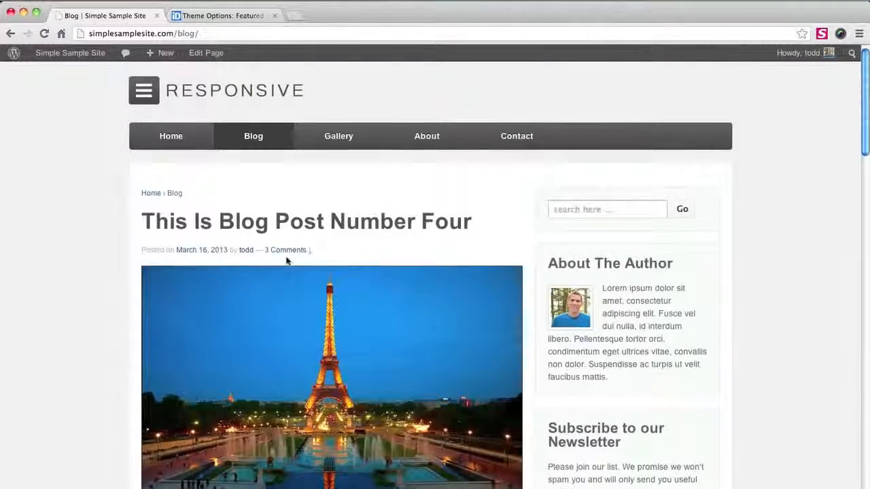
scroll(286, 261, down, 20)
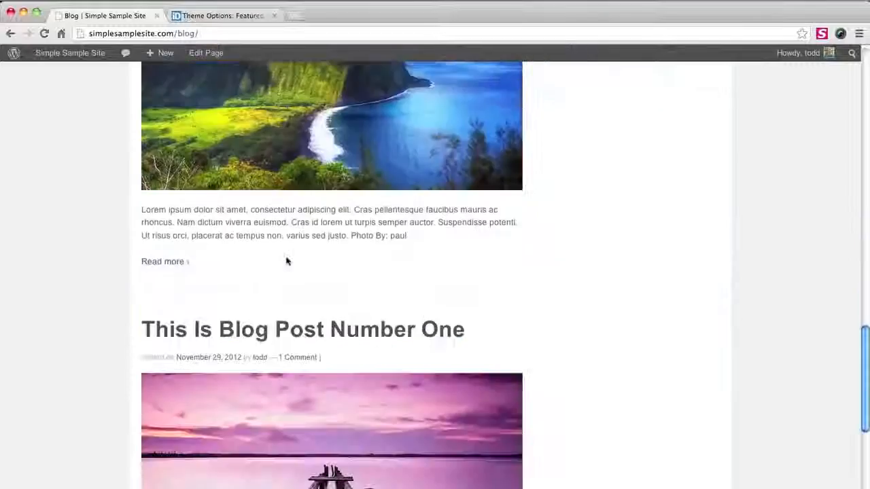
scroll(286, 260, down, 3)
scroll(286, 262, up, 20)
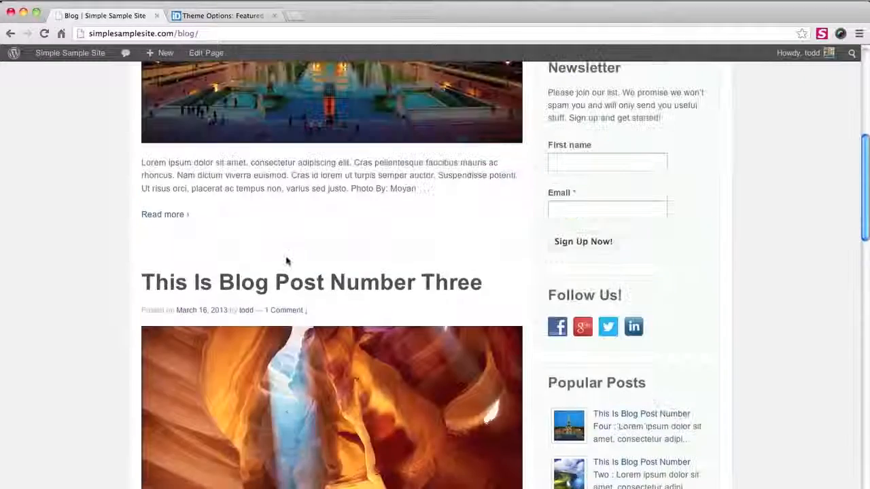
scroll(286, 261, up, 3)
scroll(288, 259, up, 10)
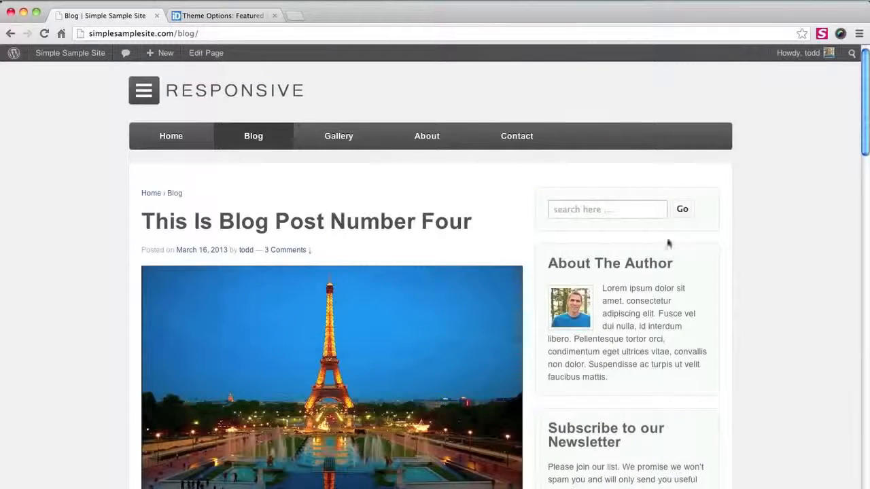
Review the blog page's sidebar widgets, from the search box and author text to the newsletter form, social icons, popular posts and categories
scroll(602, 233, down, 5)
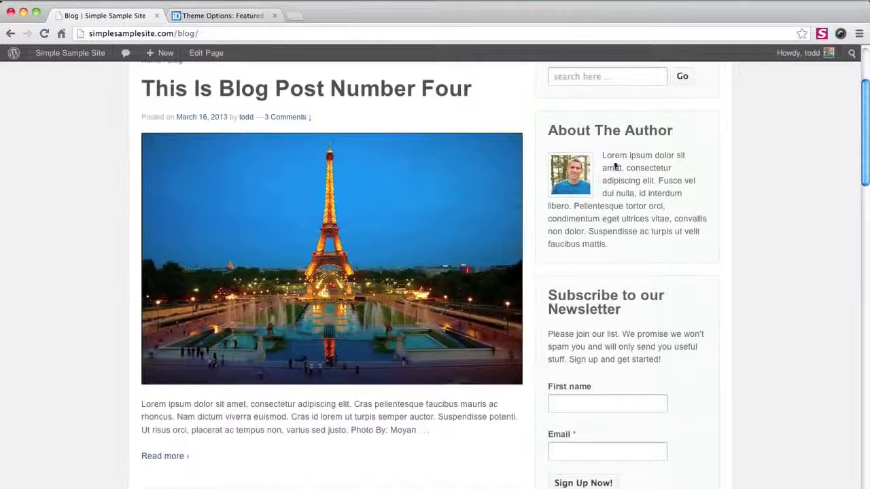
scroll(614, 211, down, 6)
scroll(614, 214, up, 8)
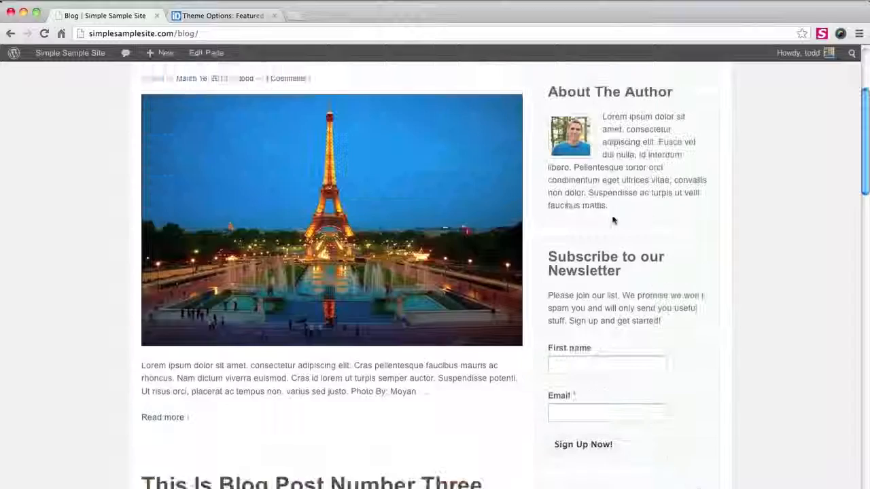
scroll(632, 233, down, 4)
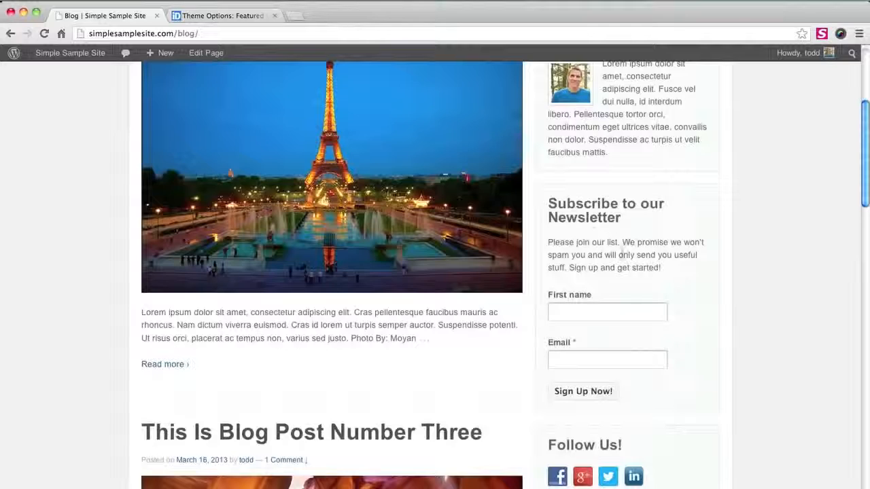
scroll(616, 266, down, 4)
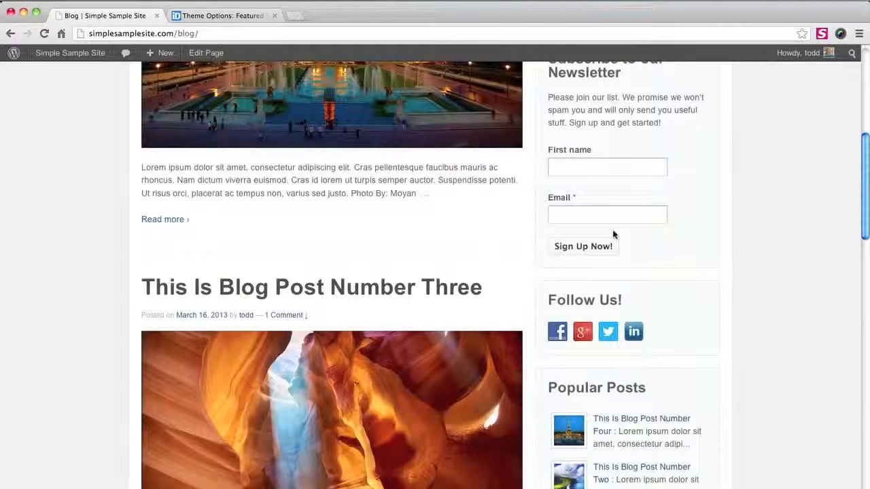
scroll(631, 251, down, 1)
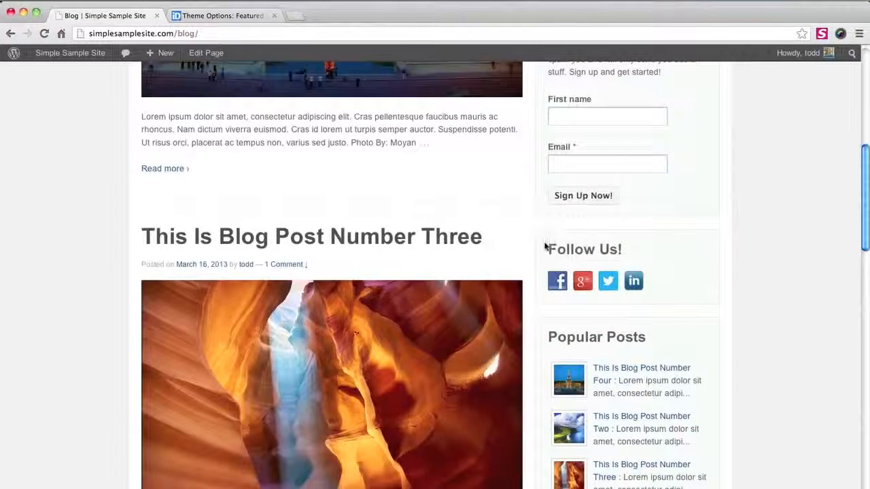
scroll(676, 262, down, 3)
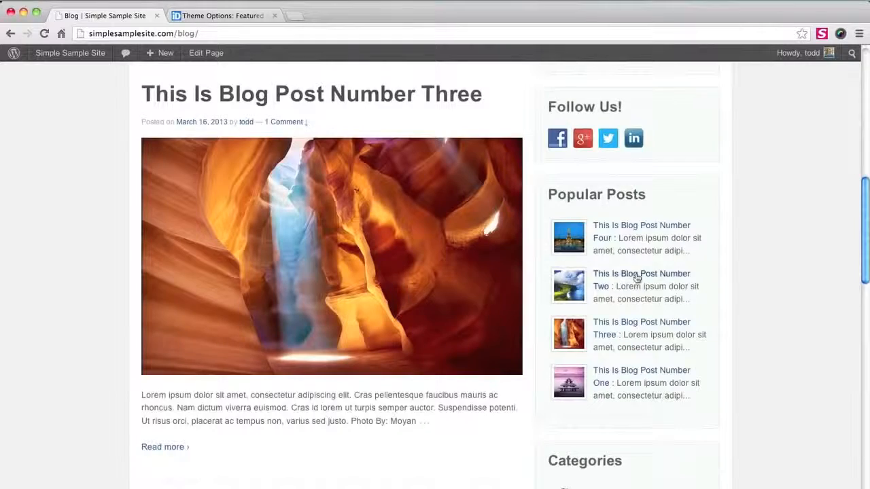
scroll(633, 285, down, 2)
scroll(575, 382, down, 2)
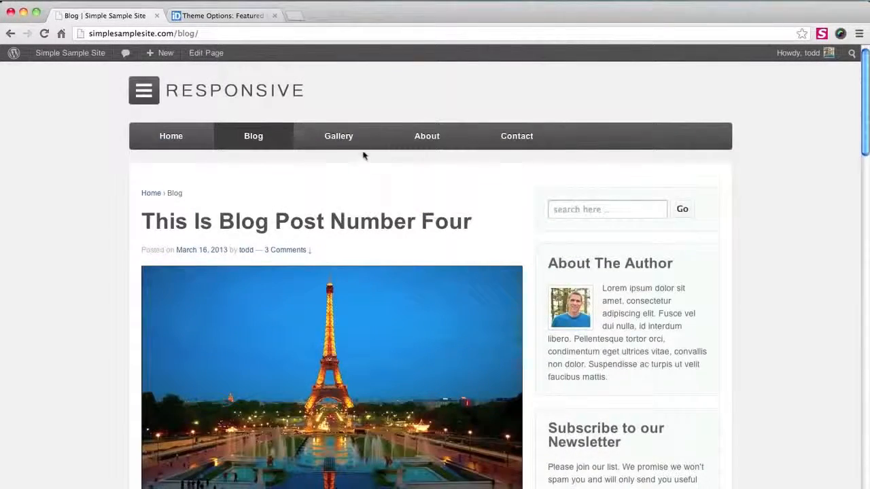
Visit the Gallery page, browse its images in the enlarged viewer starting from the Eiffel Tower photo, and close the viewer
click(346, 138)
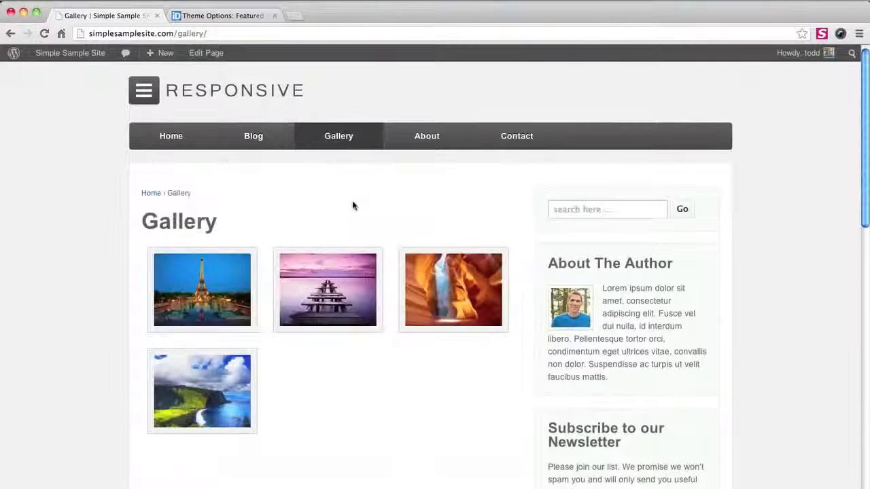
click(223, 285)
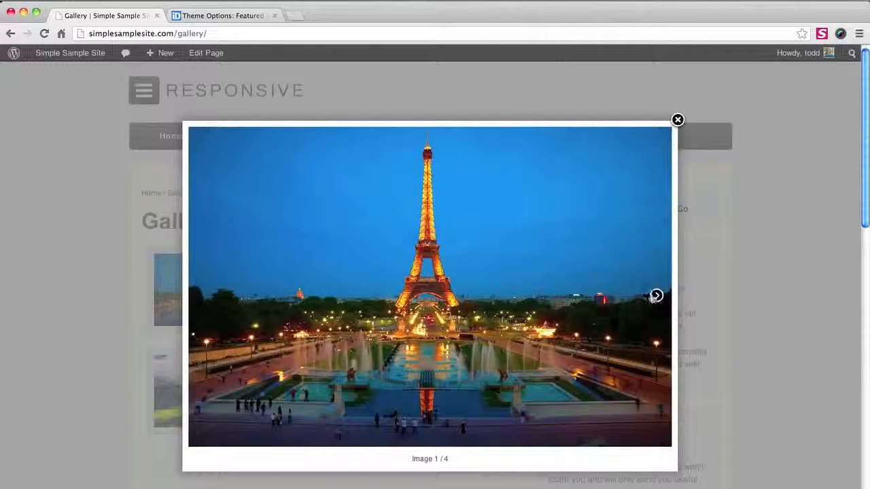
click(656, 296)
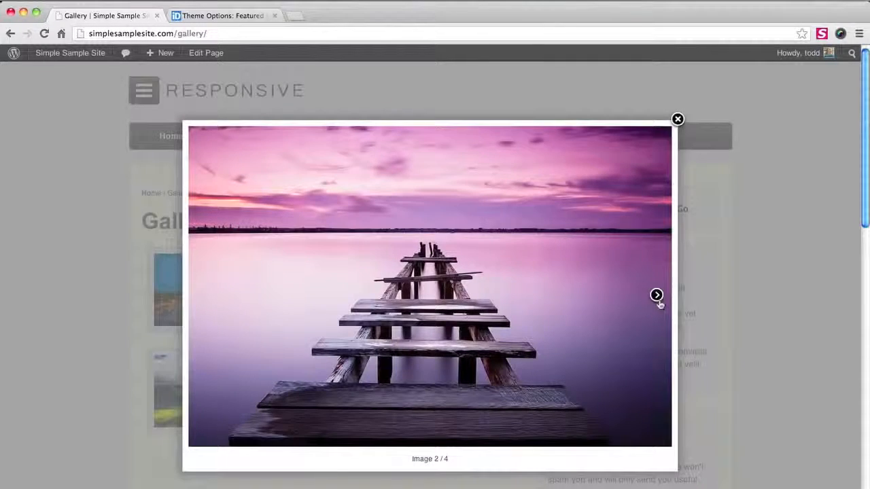
click(657, 298)
click(677, 120)
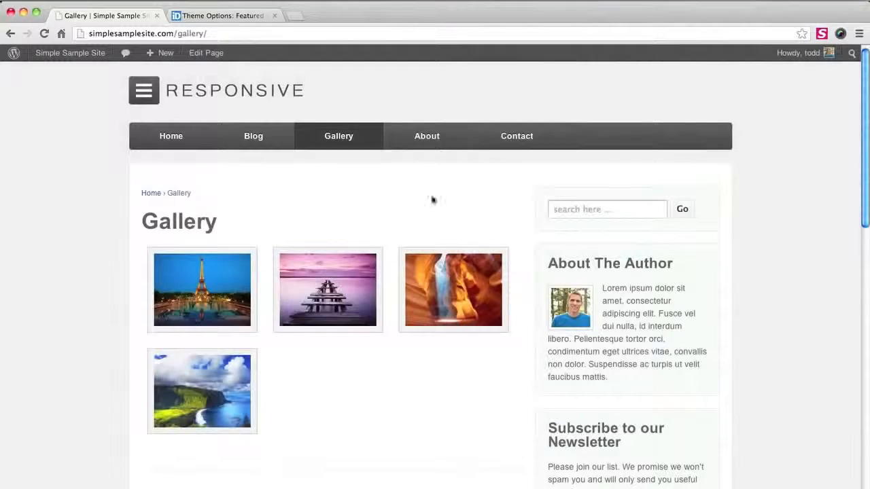
Visit the About page and look through its text and sidebar
click(429, 142)
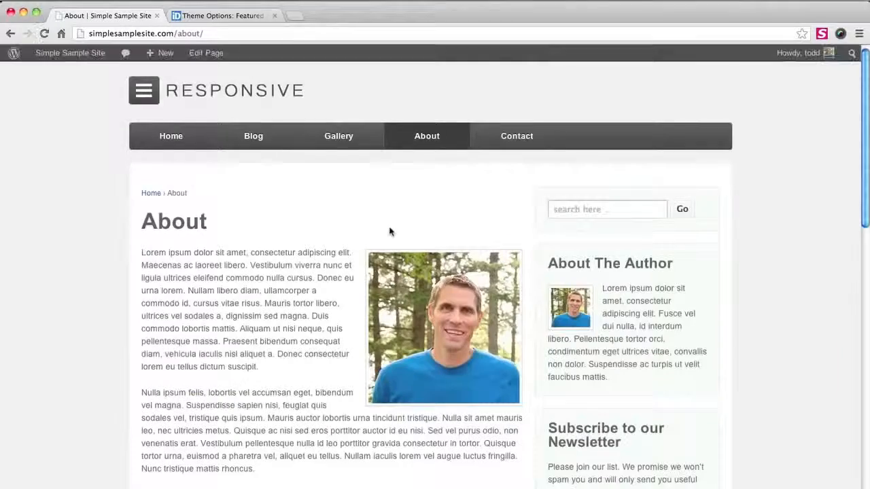
scroll(195, 325, down, 3)
scroll(195, 325, down, 5)
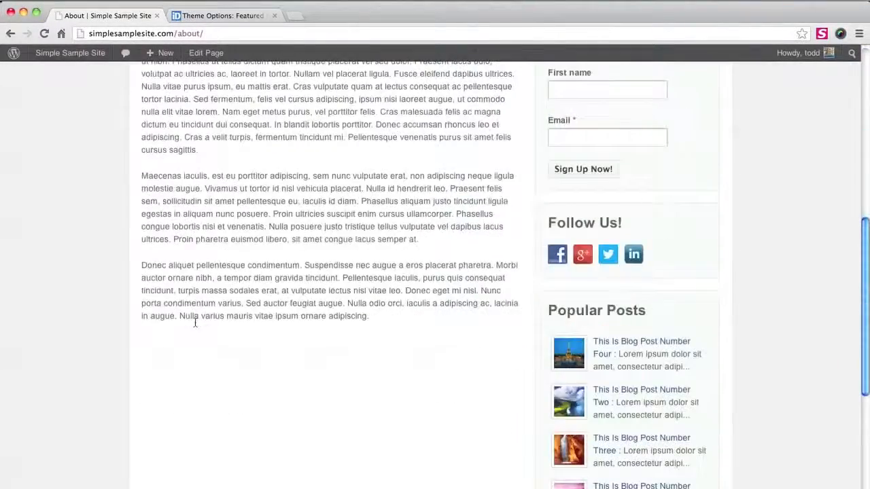
Visit the Contact page and examine its form and the archive list in its sidebar
scroll(195, 324, up, 5)
scroll(195, 324, up, 3)
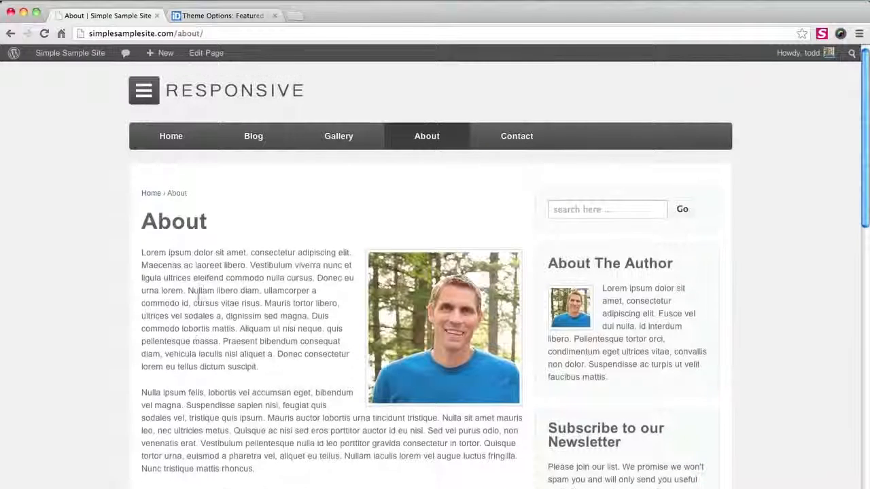
click(503, 144)
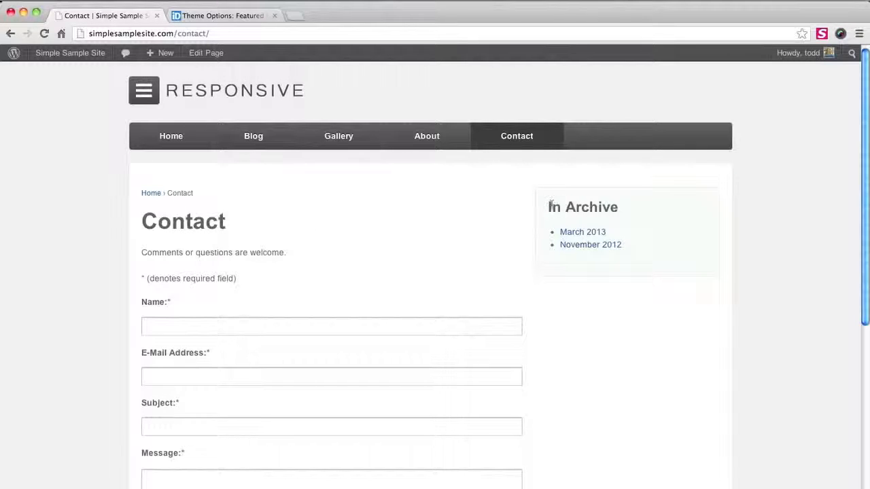
drag(549, 205, 604, 258)
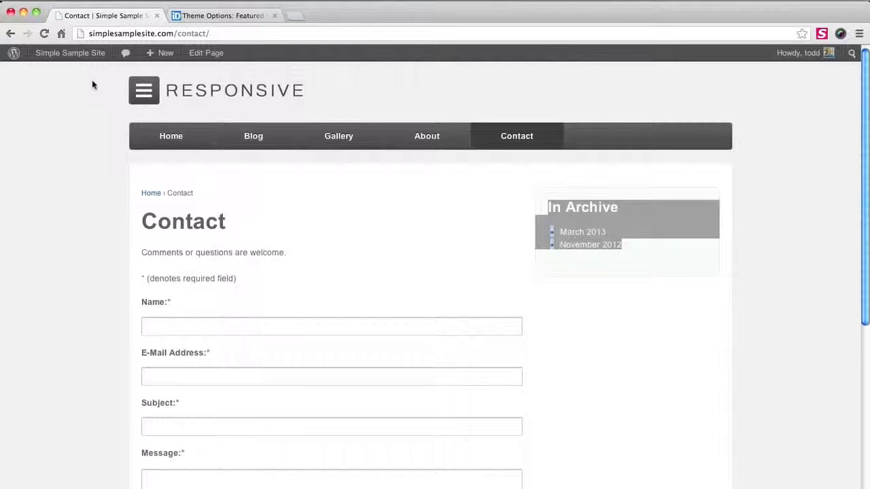
Add a Black Studio TinyMCE widget to the Right Sidebar widget area and title it Contact Information
mouse_move(92, 62)
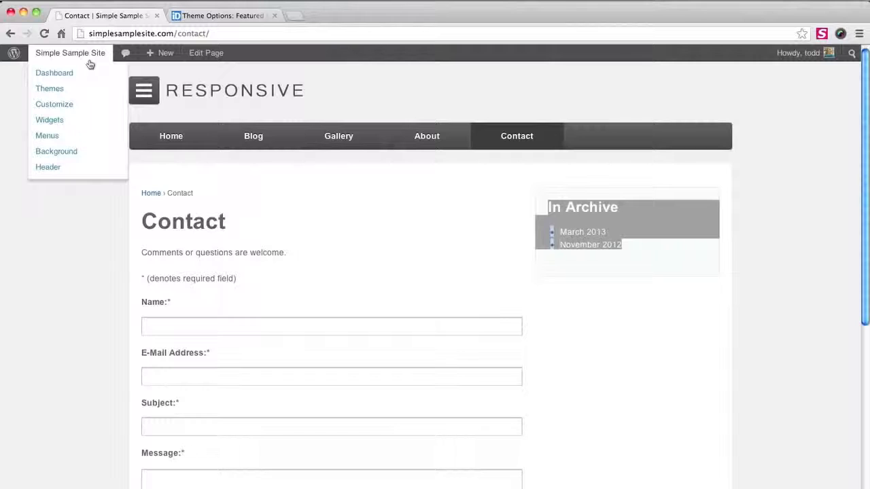
click(76, 120)
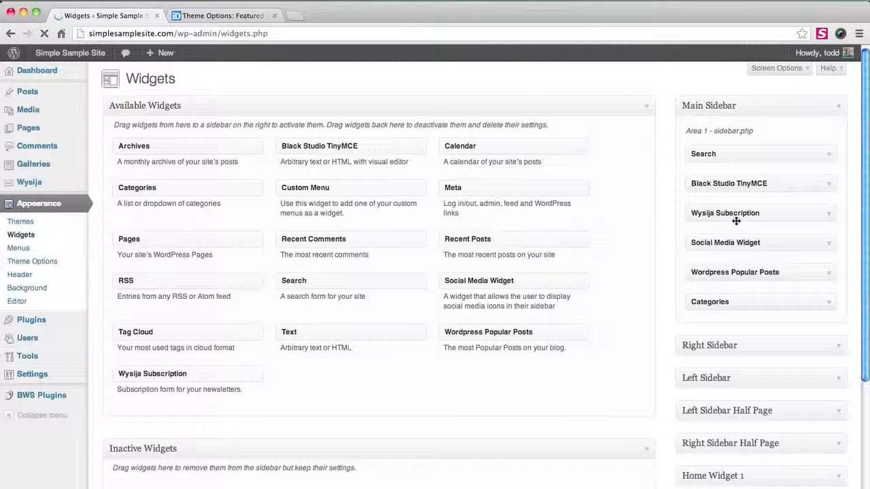
click(734, 354)
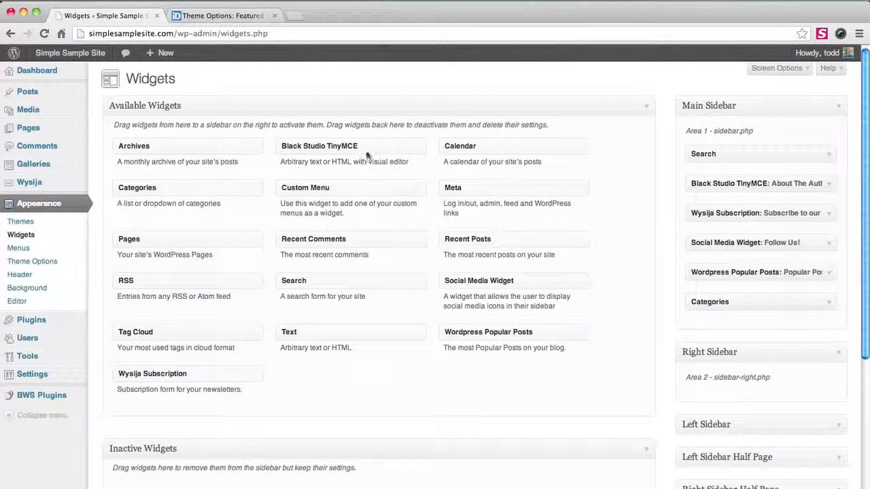
drag(366, 147, 770, 391)
scroll(453, 298, down, 5)
click(454, 295)
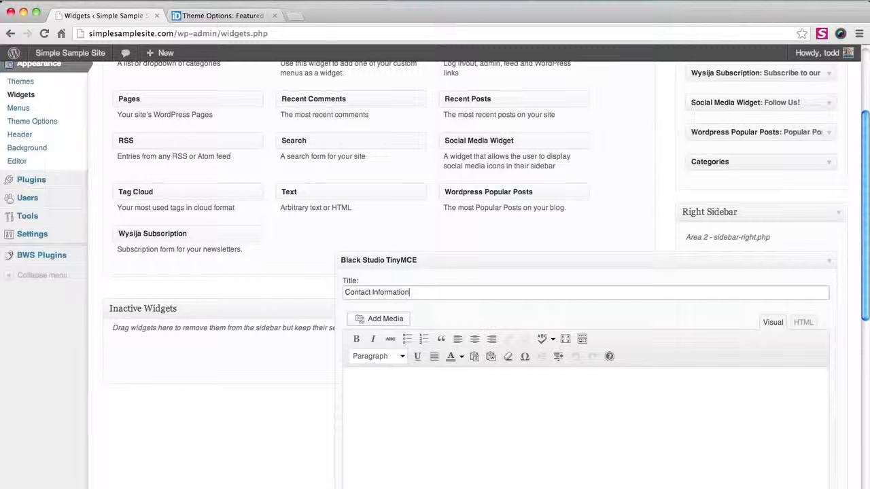
Copy the street address and phone number from the Untitled text document into the Contact Information widget's body
click(451, 379)
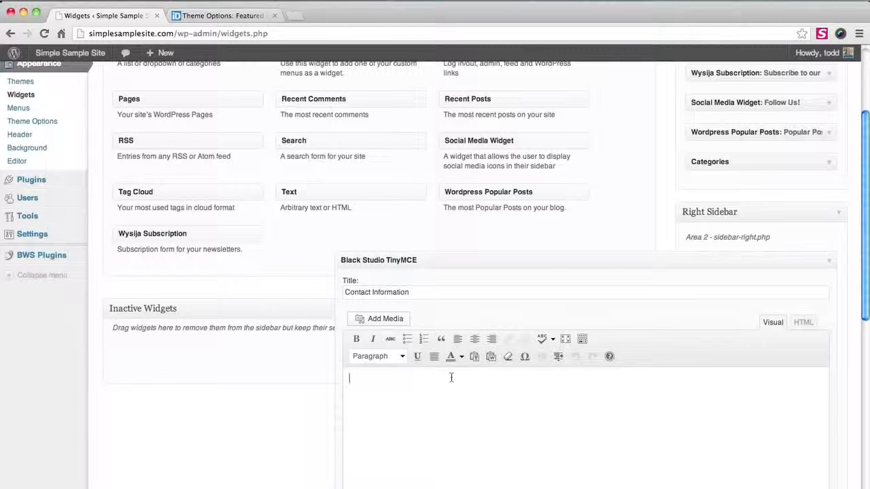
key(super+Tab)
scroll(610, 256, down, 4)
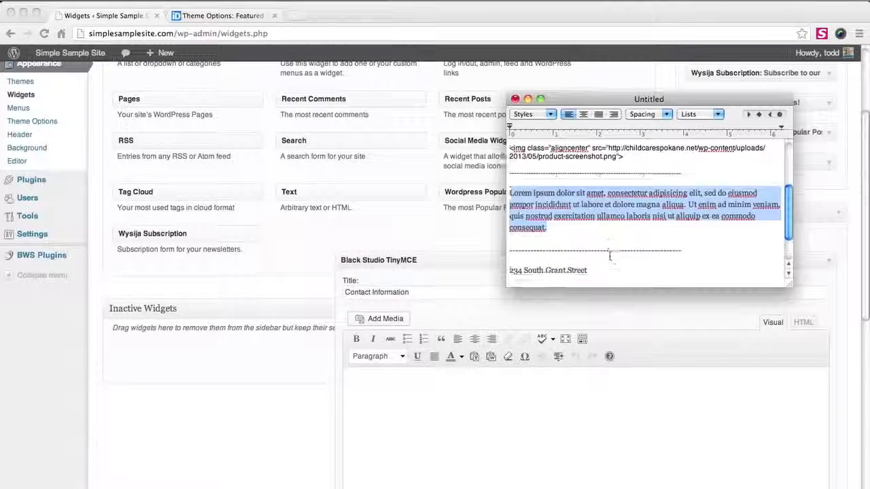
drag(594, 270, 496, 236)
key(super+c)
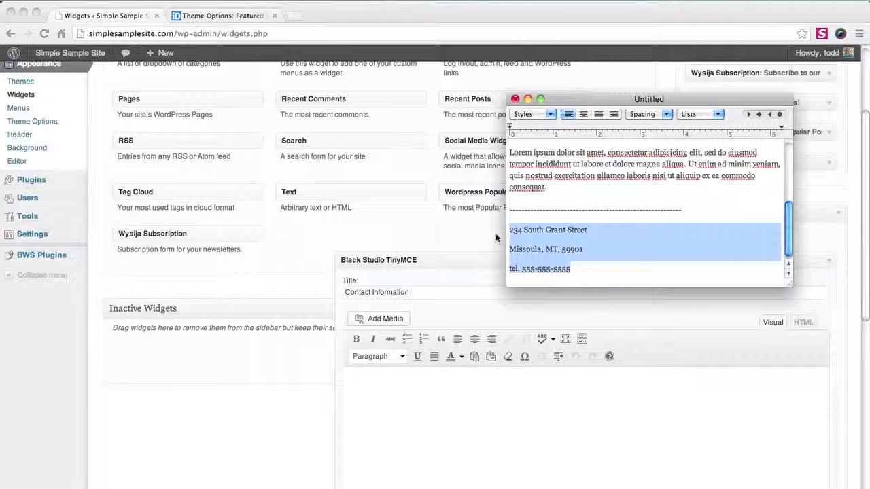
click(479, 376)
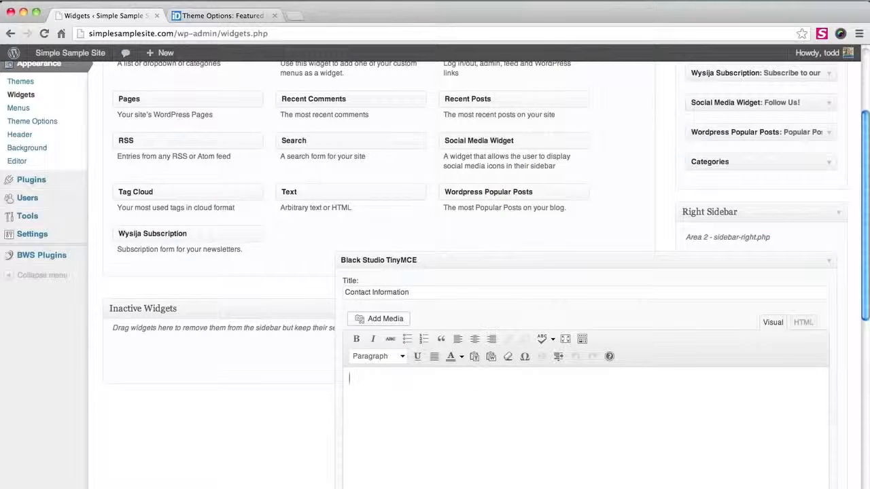
key(super+v)
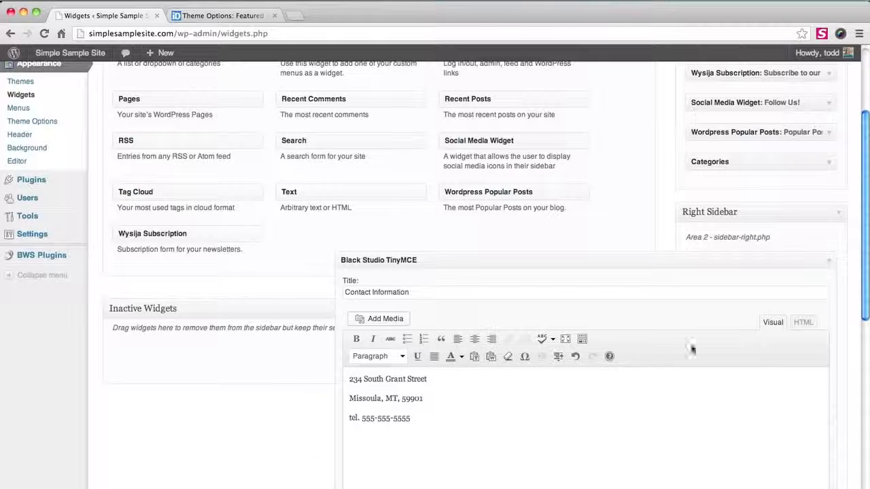
scroll(514, 383, down, 2)
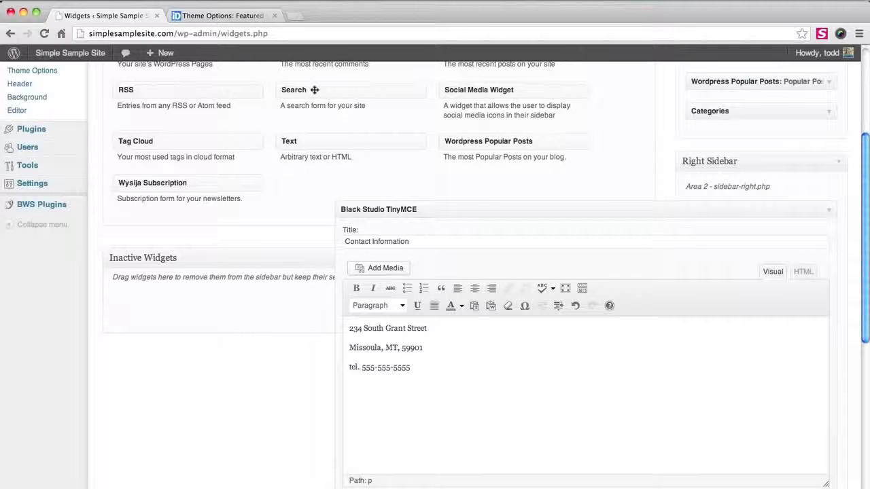
Search Google for the copied street address without the phone number in a new browser tab and show it in Google Maps
click(293, 16)
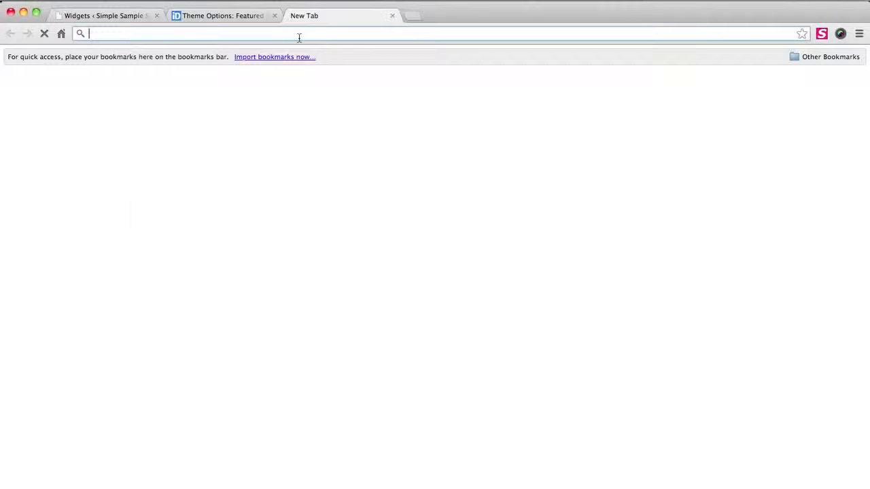
key(super+v)
key(BackSpace)
key(BackSpace)
key(BackSpace)
key(BackSpace)
key(BackSpace)
key(BackSpace)
key(BackSpace)
key(BackSpace)
key(BackSpace)
key(BackSpace)
key(BackSpace)
key(BackSpace)
key(BackSpace)
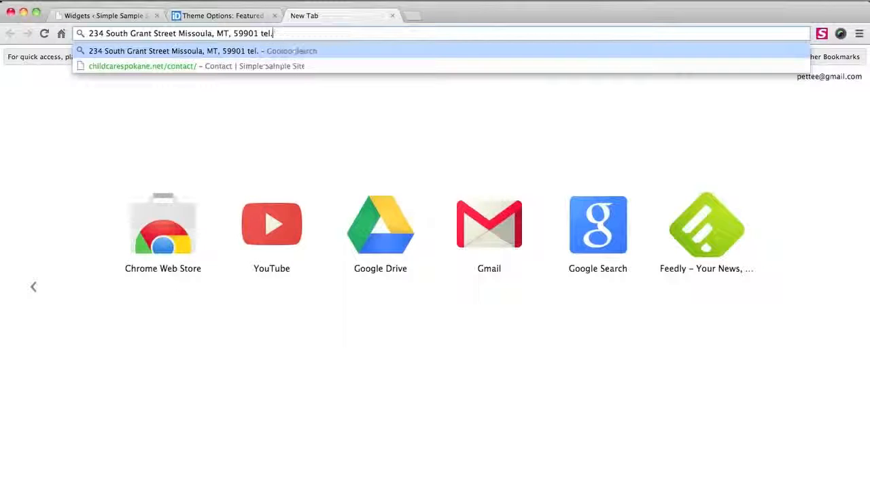
key(BackSpace)
key(BackSpace)
key(BackSpace)
key(BackSpace)
key(BackSpace)
key(Return)
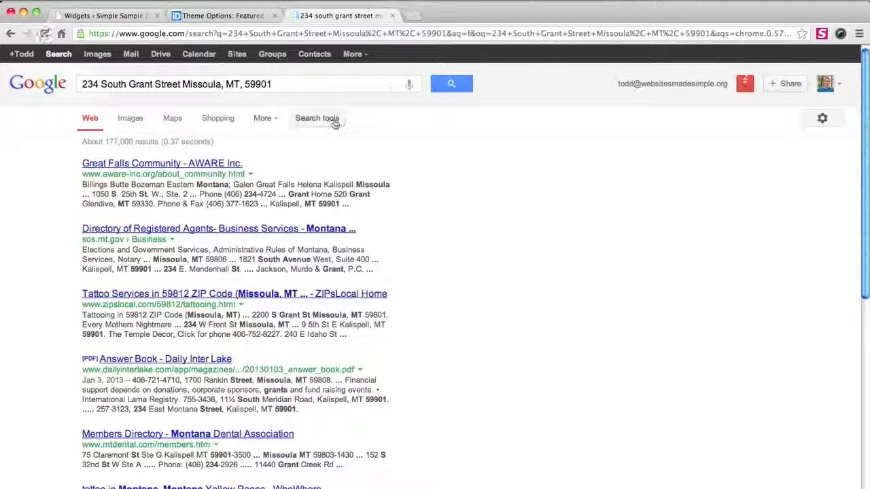
click(357, 55)
click(359, 74)
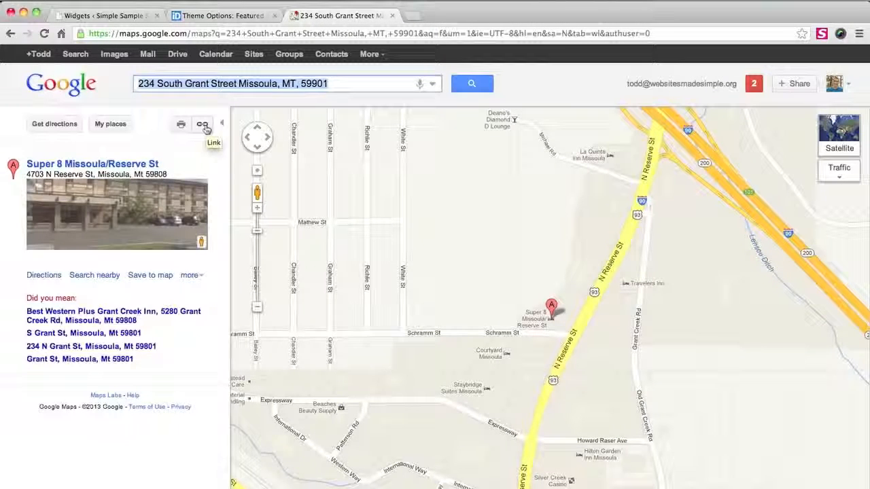
Customize the embeddable map of the address with a custom size of width 100% and height 700
click(204, 126)
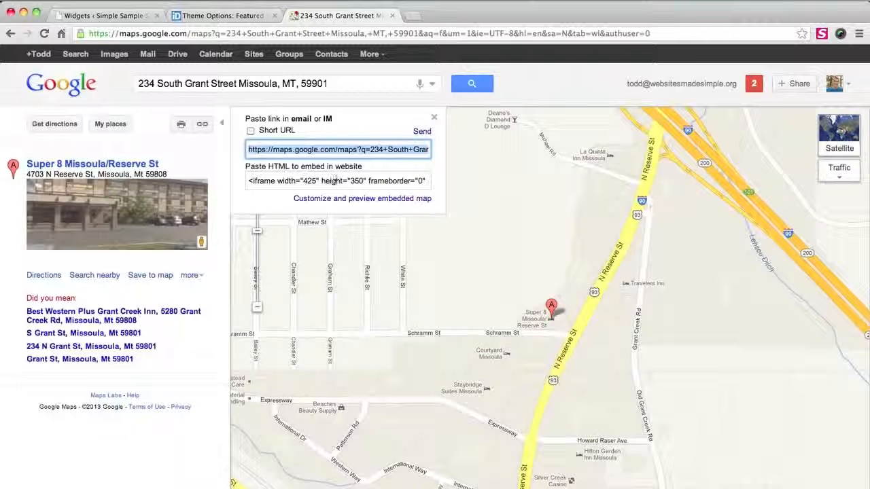
click(340, 198)
click(48, 134)
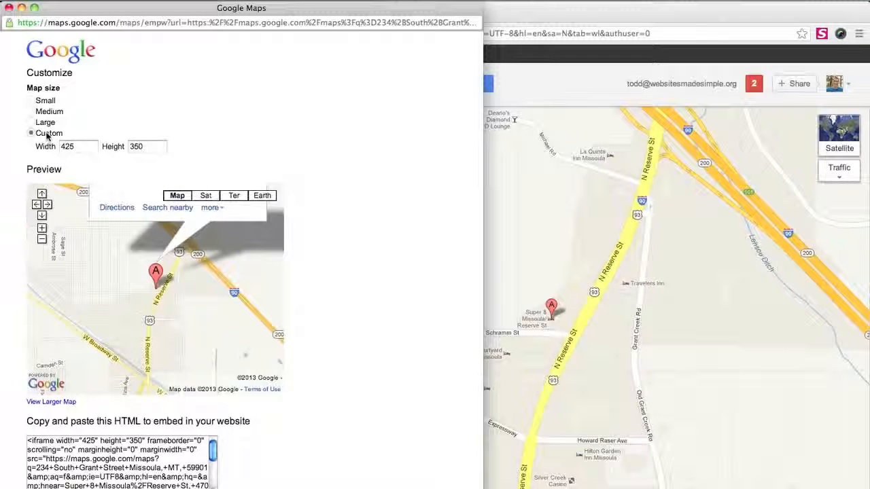
drag(81, 146, 61, 148)
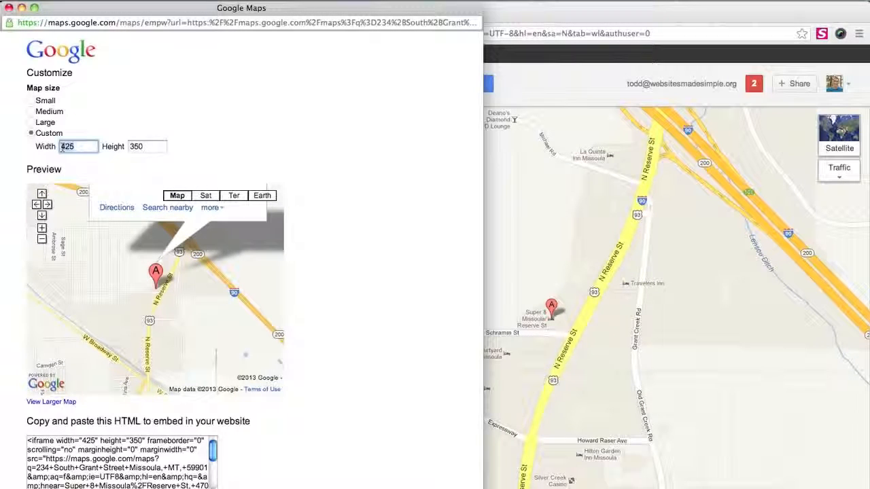
text(100)
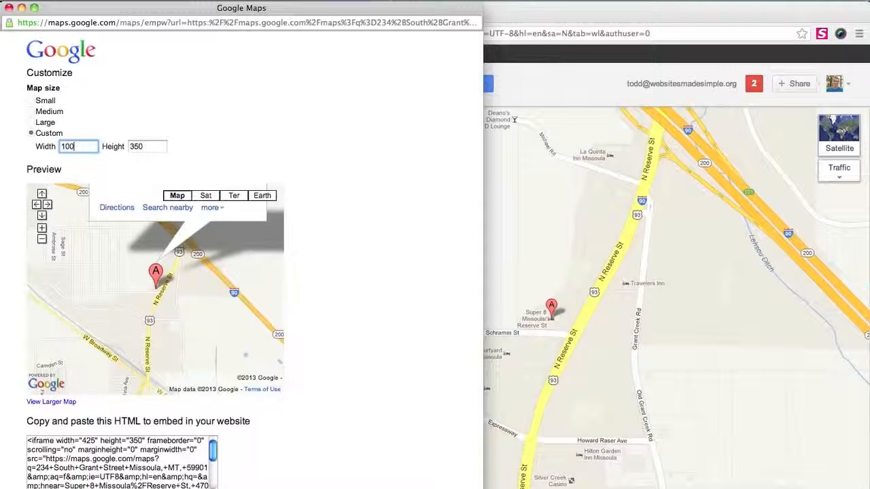
text(%)
click(143, 149)
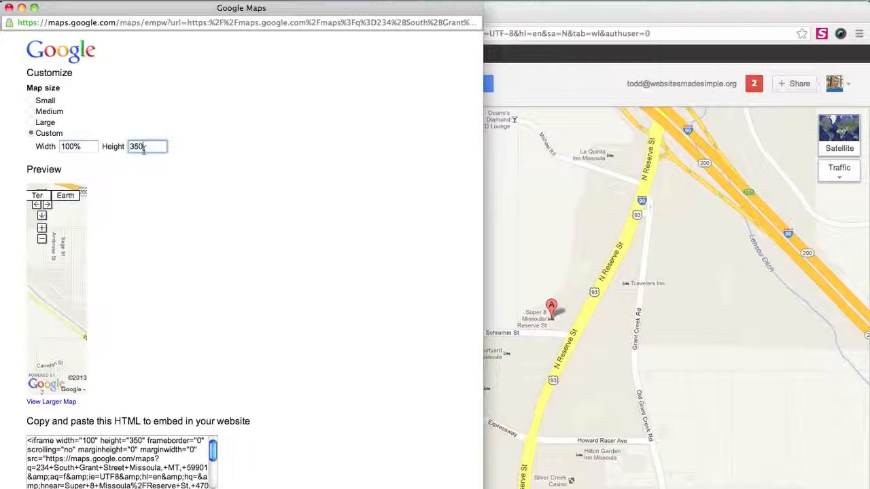
double_click(133, 151)
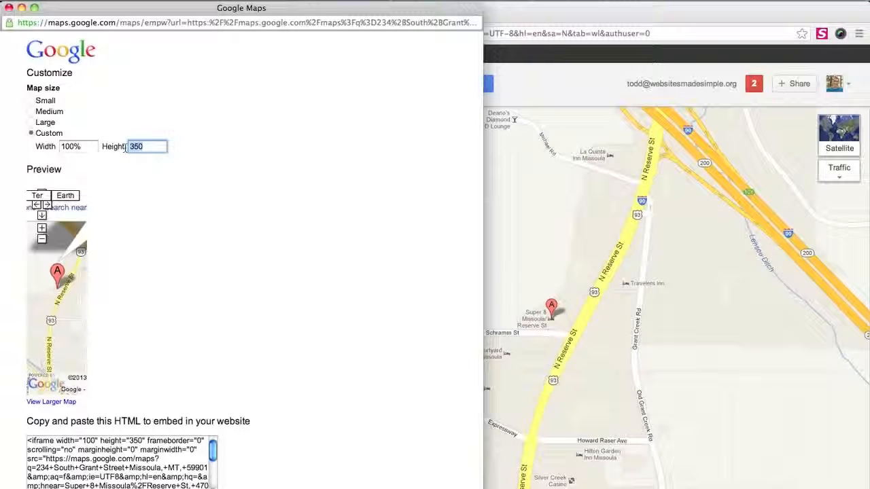
text(700)
Copy the customized map's HTML embed code and close the map customization window
click(128, 454)
scroll(129, 451, down, 3)
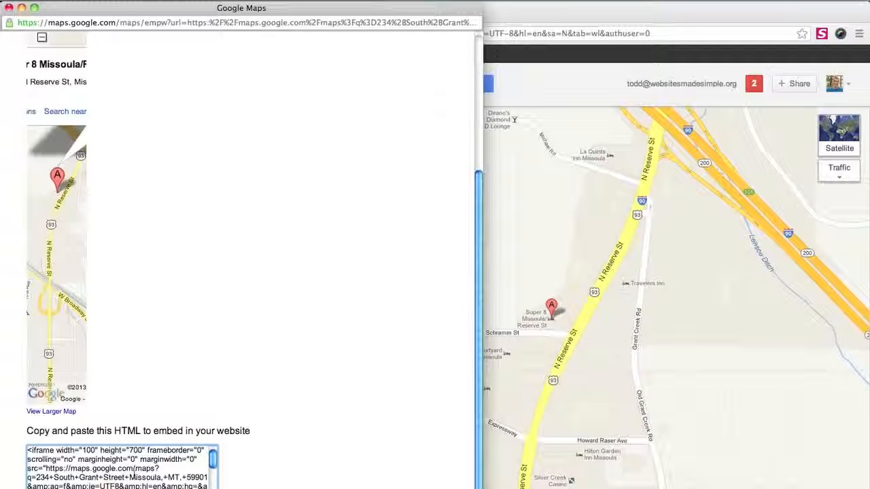
click(134, 476)
key(super+c)
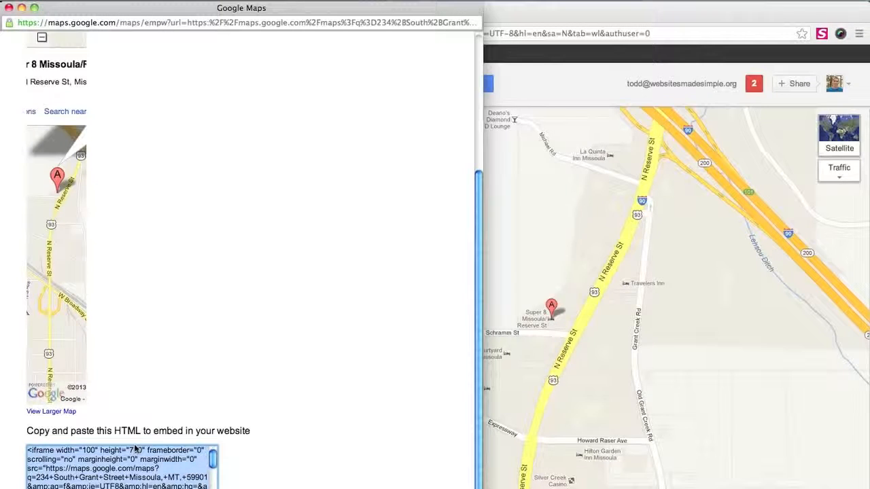
key(super+Tab)
key(super+Tab)
key(super+w)
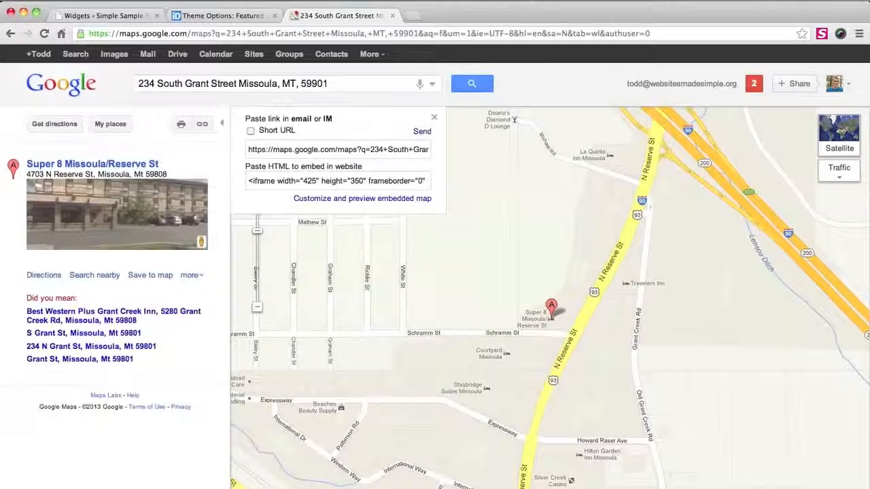
Paste the map's embed code below the address in the Contact Information widget's HTML and save the widget
click(136, 16)
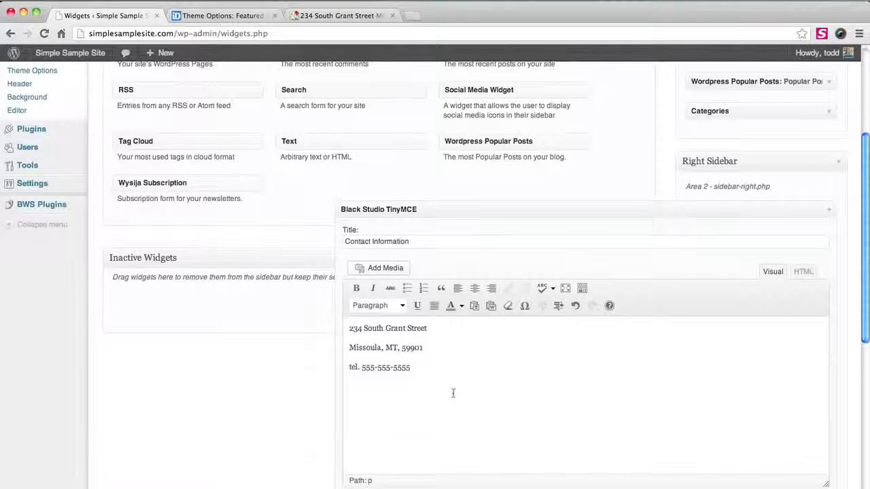
click(803, 272)
click(528, 388)
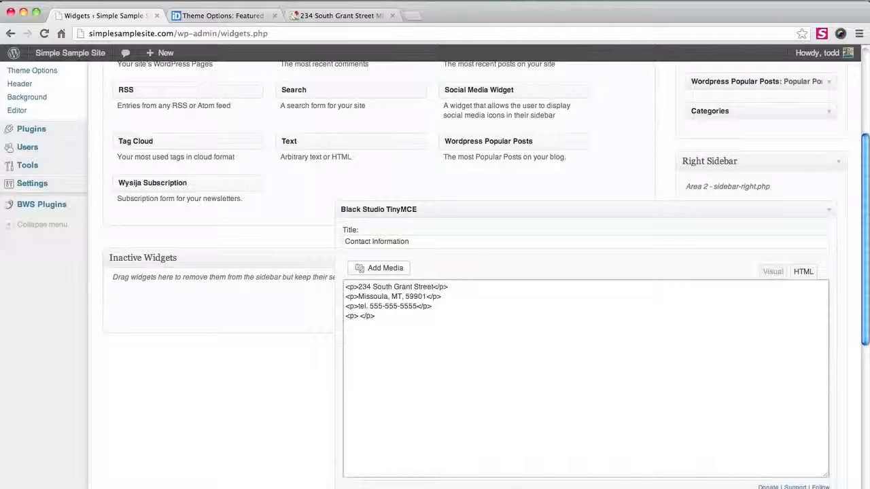
key(super+v)
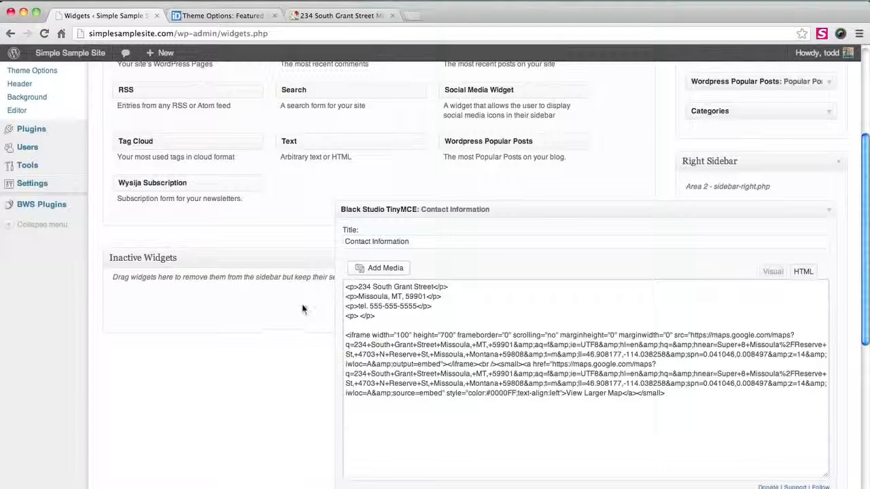
Visit the live Contact page and check the contact details and embedded map in its sidebar
mouse_move(64, 52)
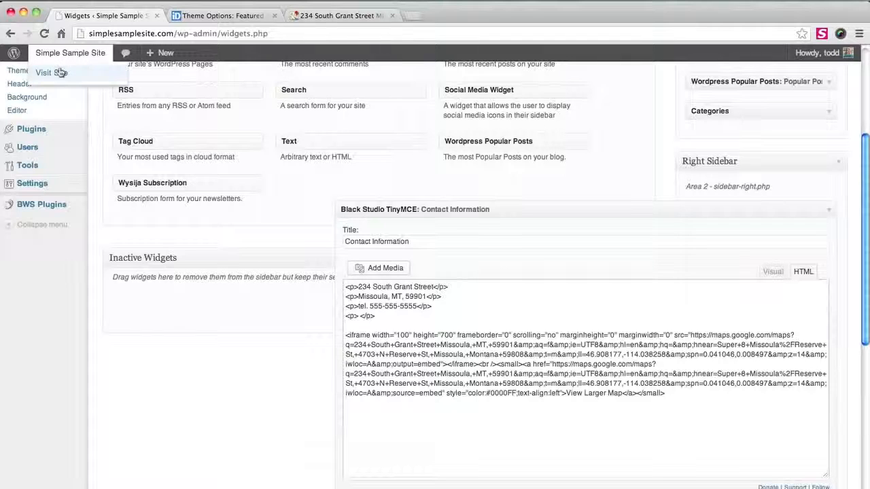
click(60, 72)
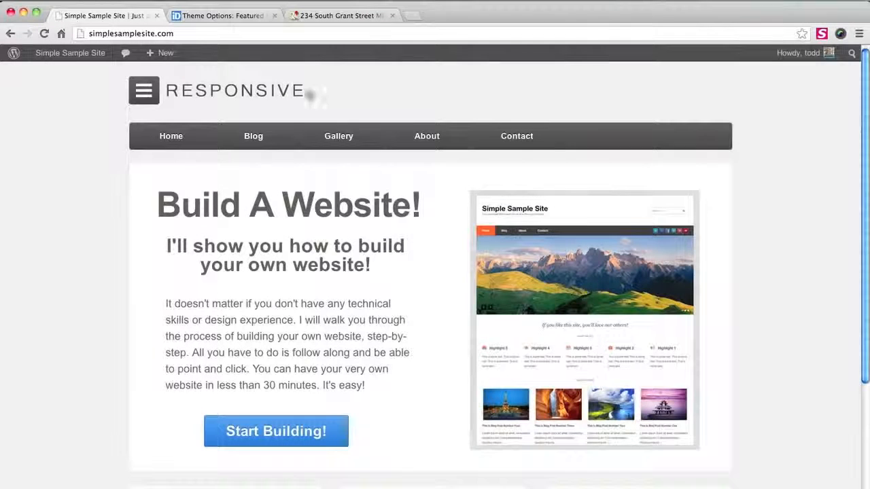
click(488, 139)
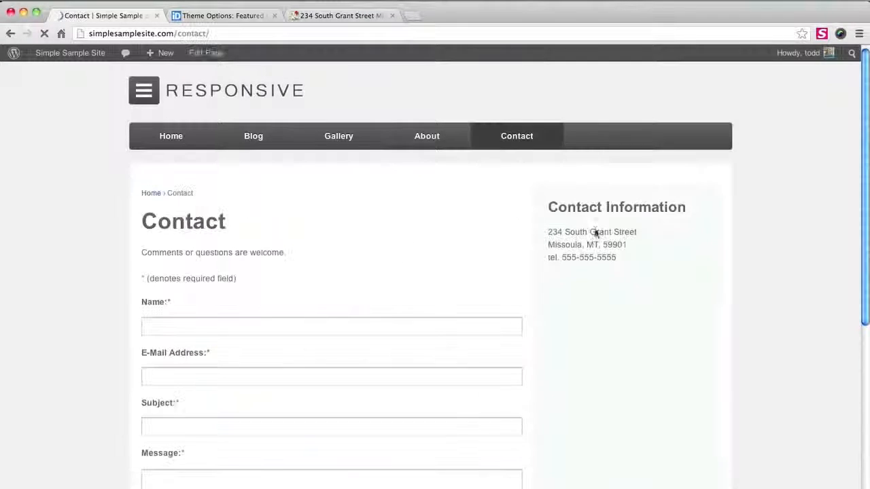
scroll(655, 276, down, 5)
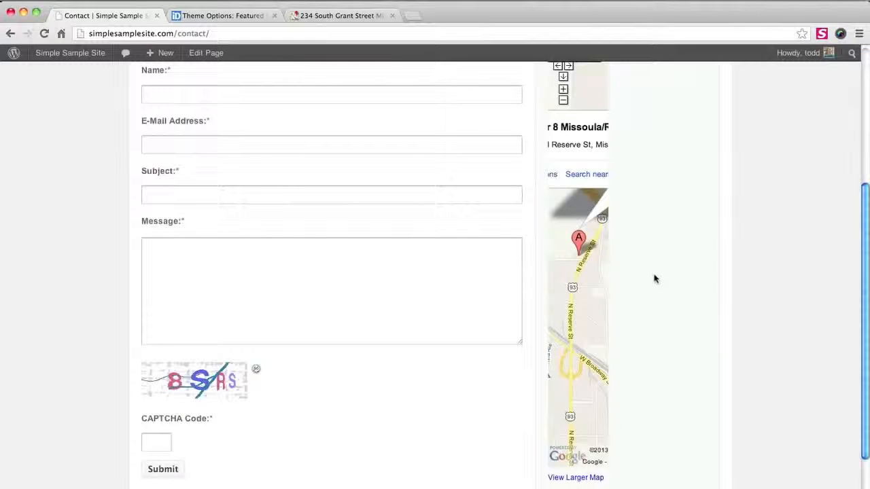
scroll(591, 288, up, 5)
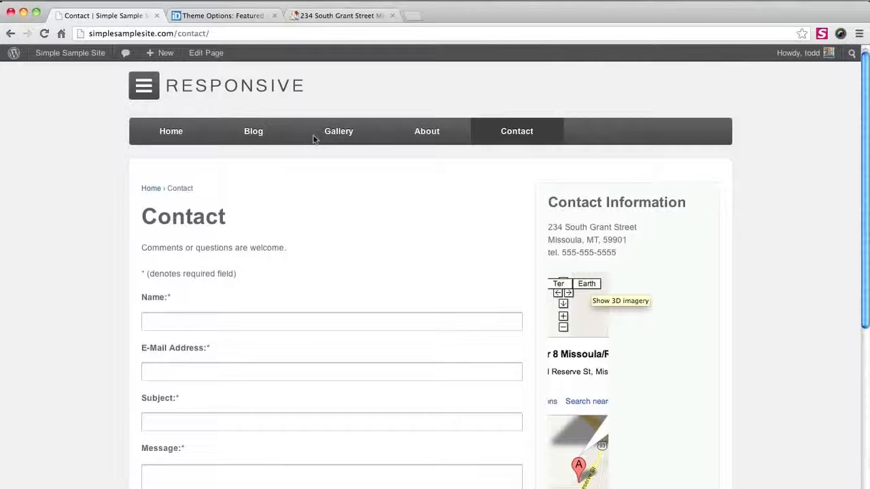
mouse_move(92, 61)
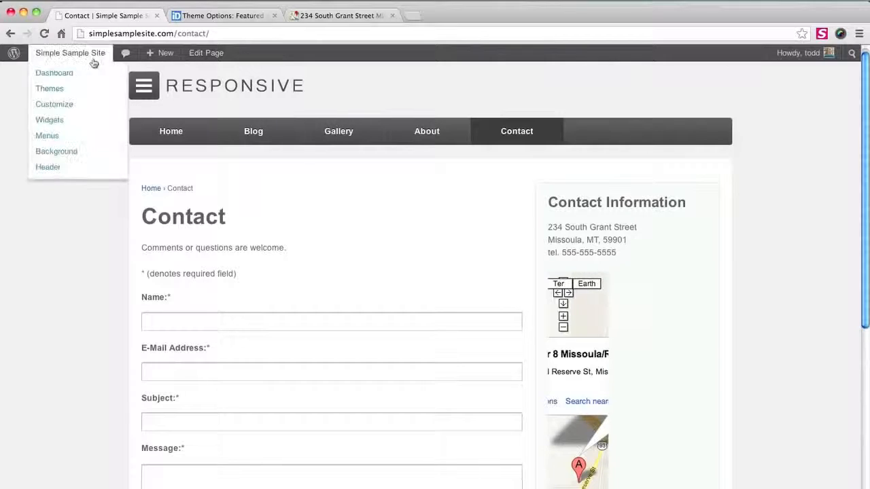
Set the map iframe's width to 100% in the HTML of the Right Sidebar's Contact Information widget and save the widget
click(78, 121)
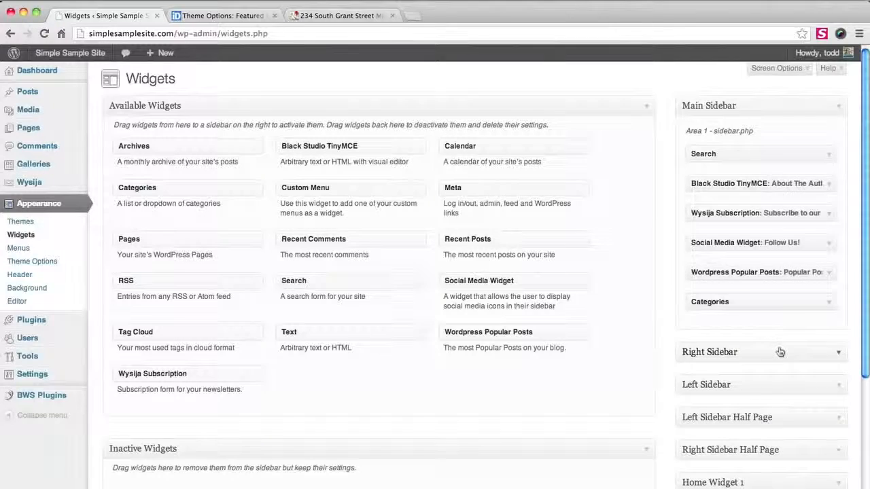
click(777, 352)
click(760, 402)
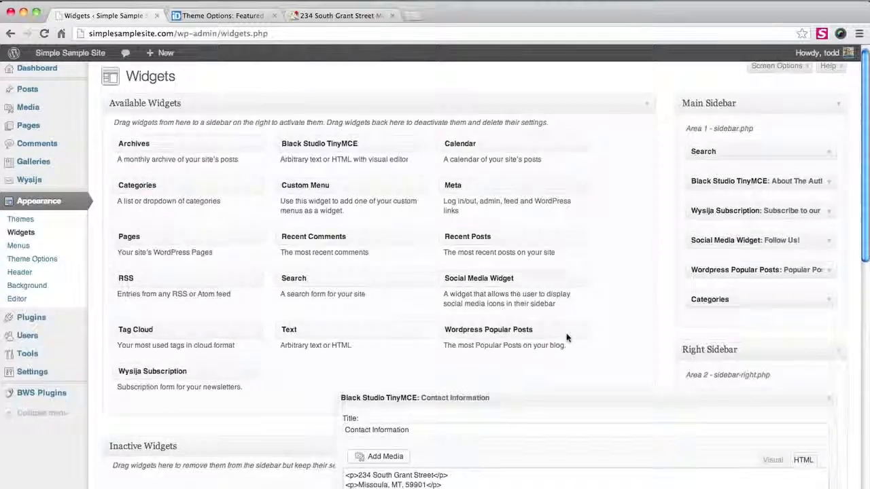
scroll(569, 335, down, 5)
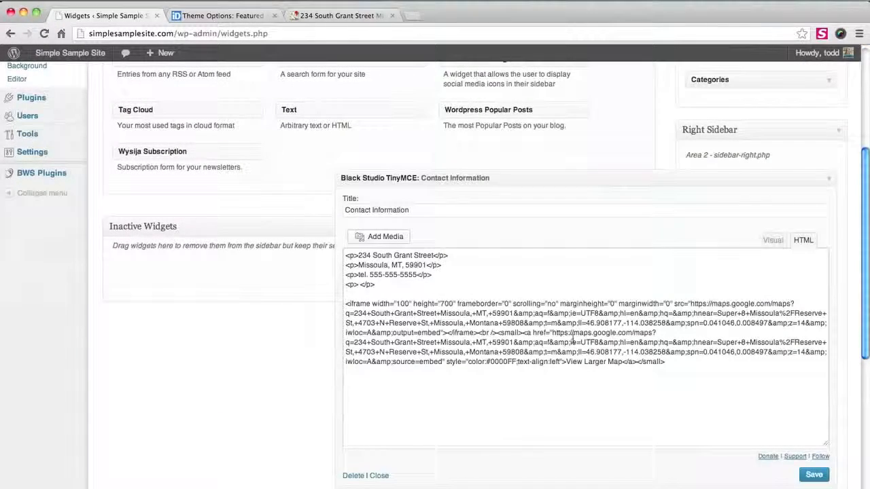
click(409, 304)
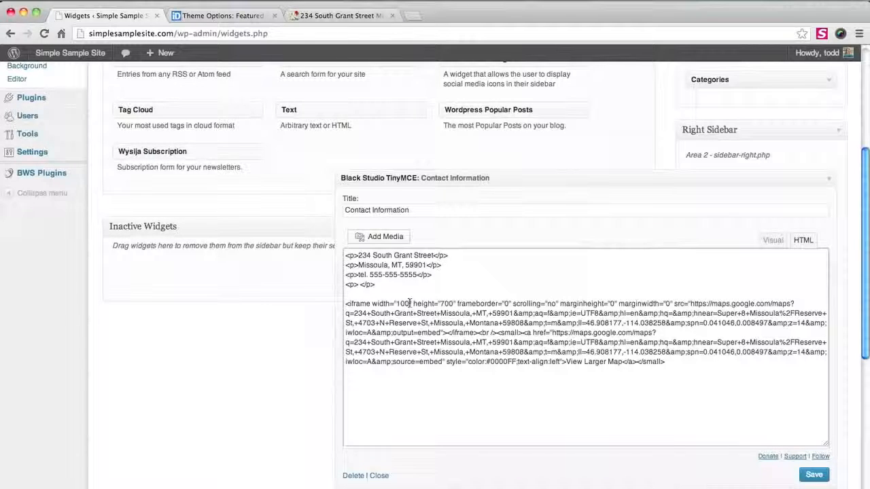
text(%)
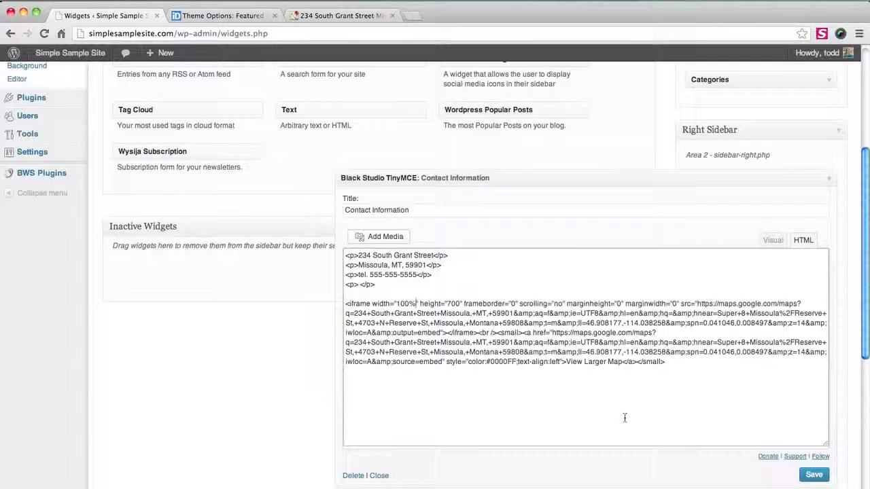
click(814, 474)
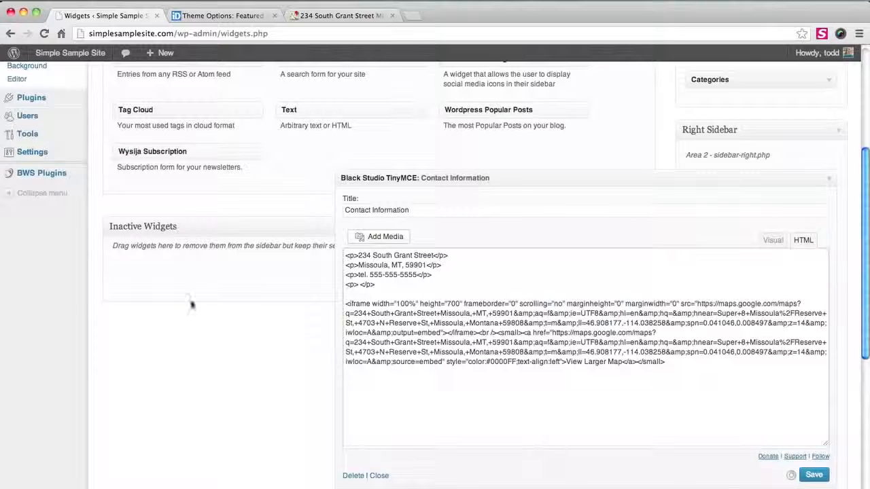
Visit the live Contact page and check how the resized map fits in the sidebar beside the contact form
mouse_move(72, 62)
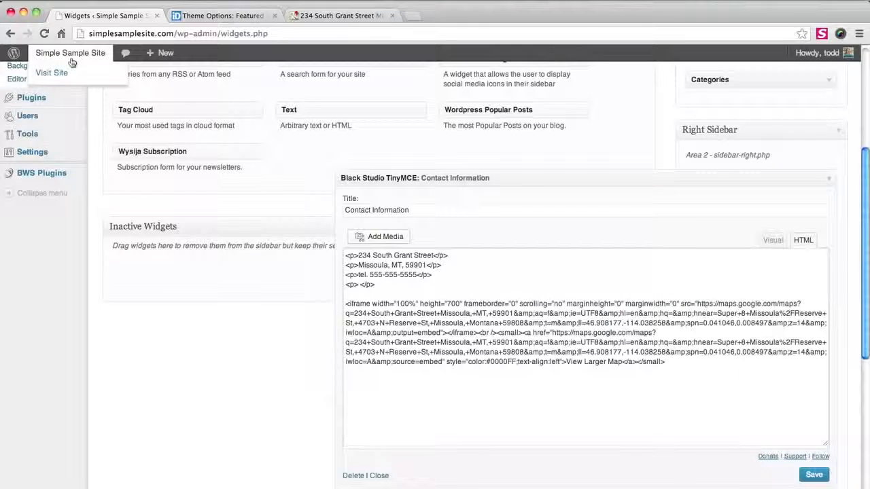
click(72, 61)
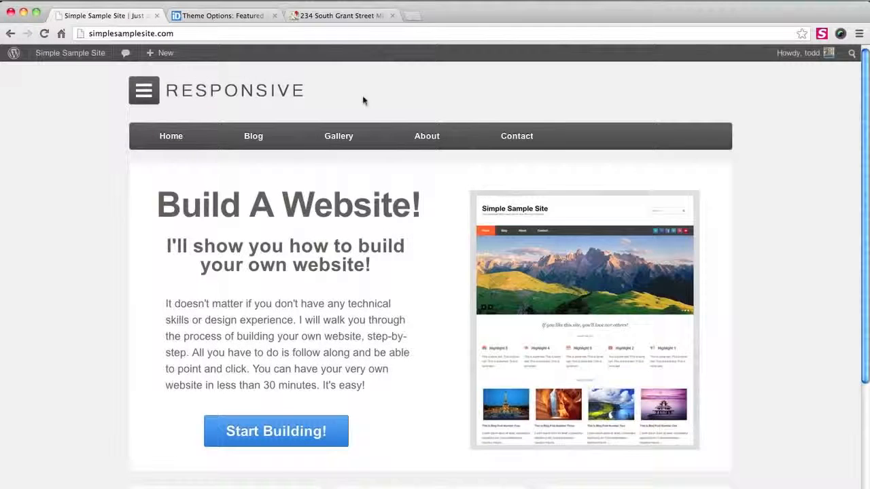
click(505, 139)
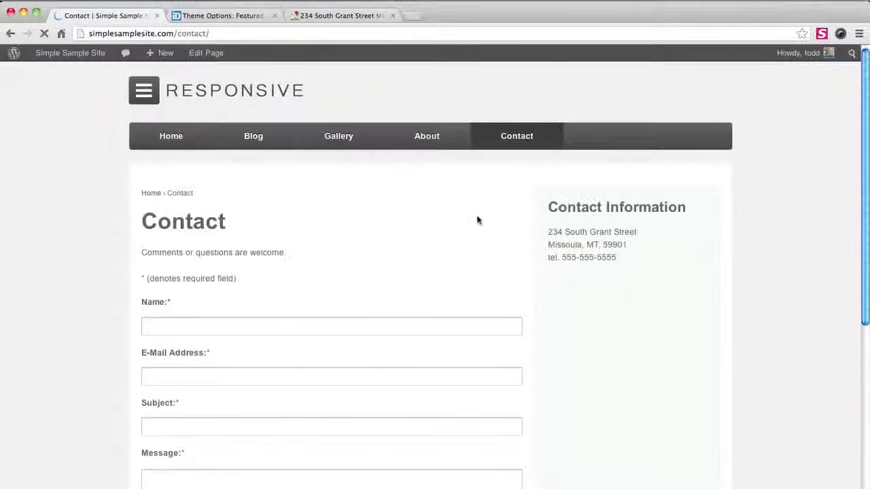
scroll(459, 248, down, 5)
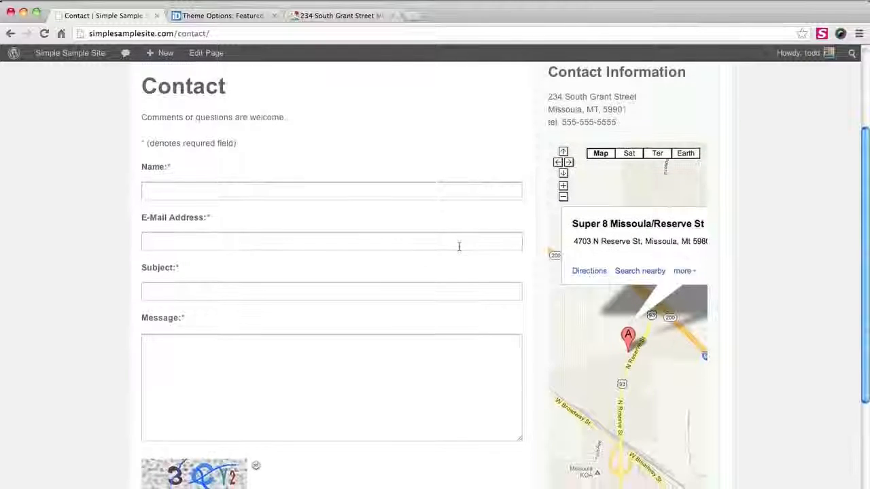
scroll(458, 247, up, 5)
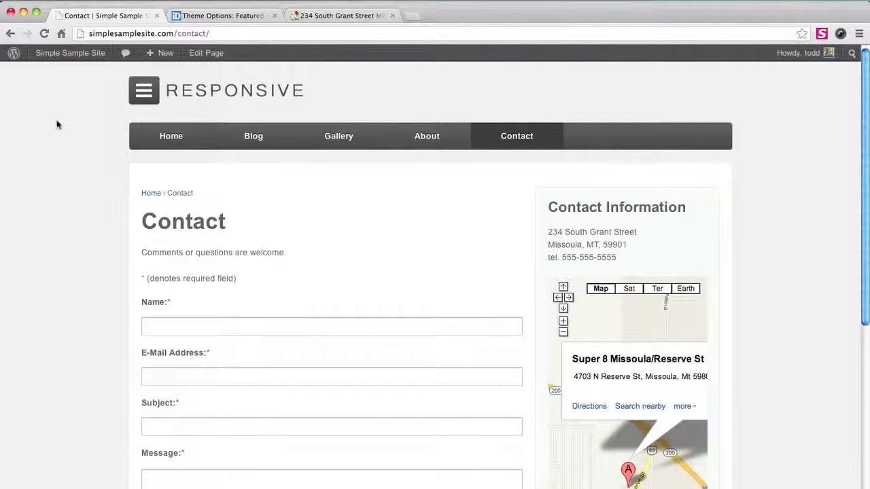
scroll(57, 107, down, 5)
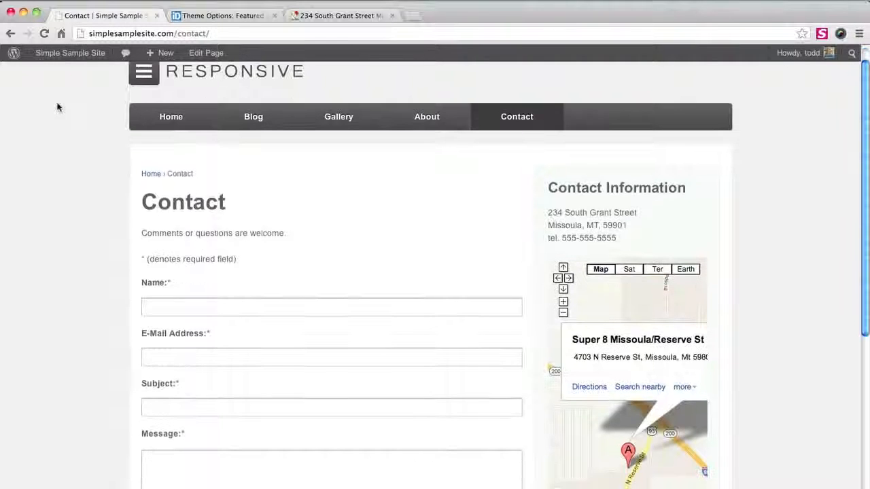
scroll(57, 107, up, 5)
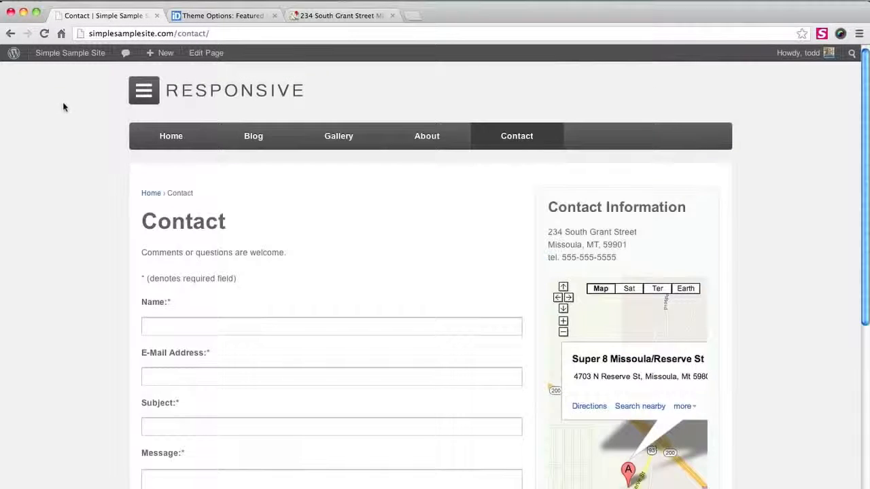
Open your user profile from the dashboard and try to disable showing the toolbar when viewing the site
mouse_move(75, 60)
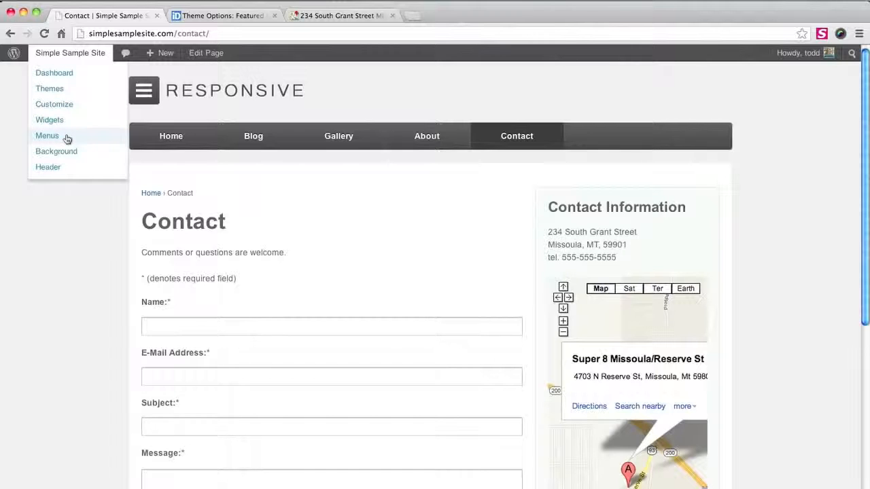
click(73, 73)
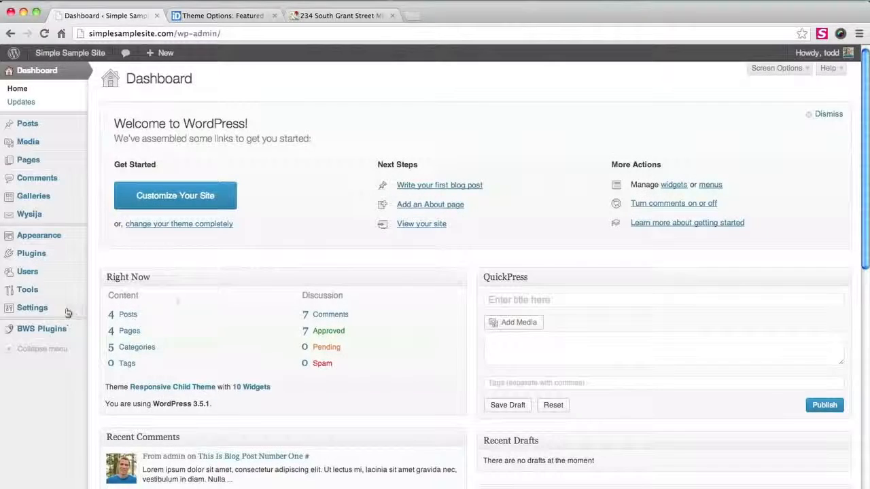
mouse_move(41, 271)
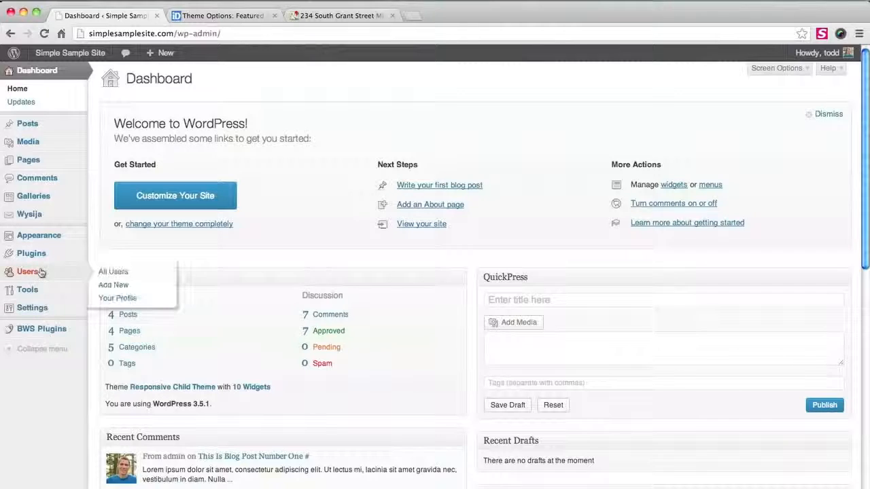
click(147, 299)
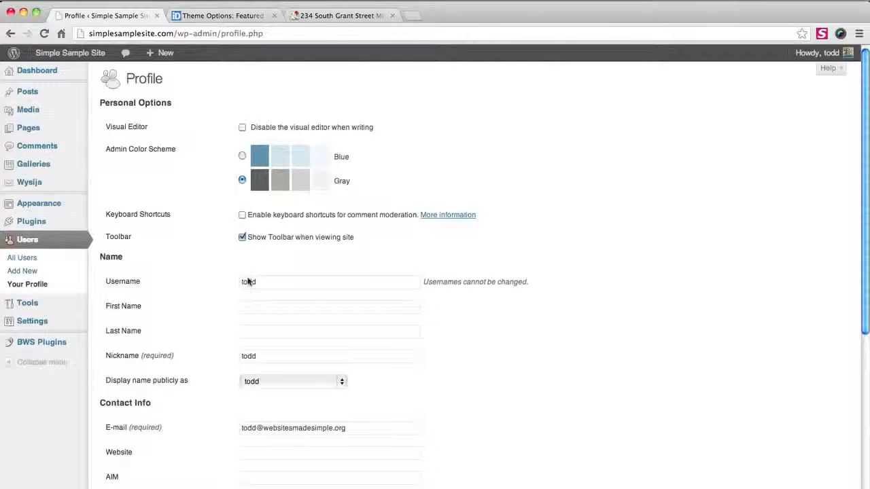
click(242, 238)
scroll(224, 251, down, 5)
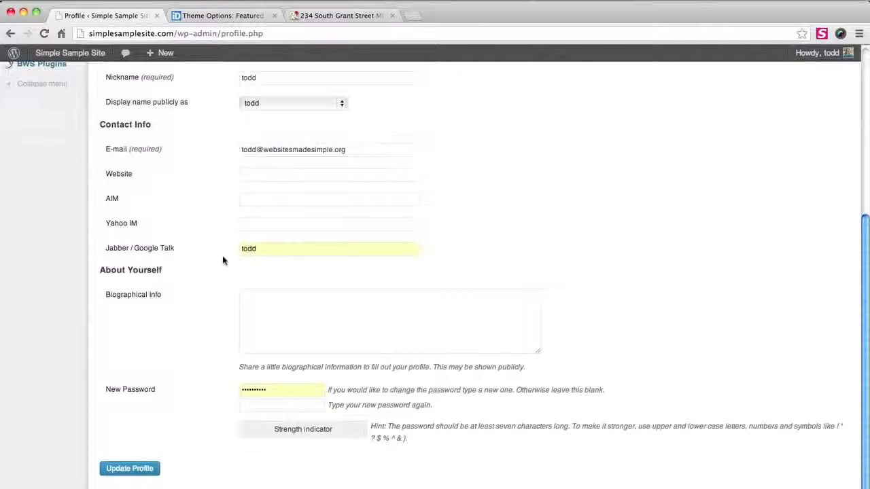
click(129, 469)
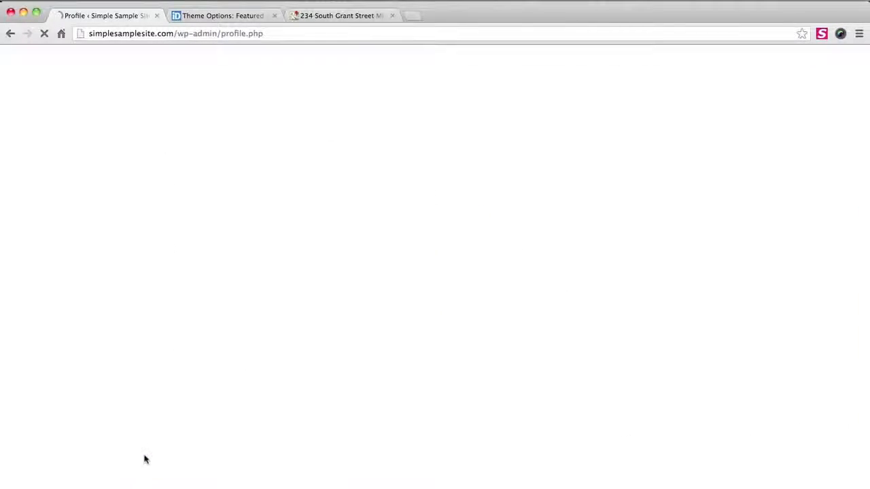
Disable the toolbar for site viewing again in the reloaded profile form and update the profile
click(243, 278)
scroll(270, 294, down, 4)
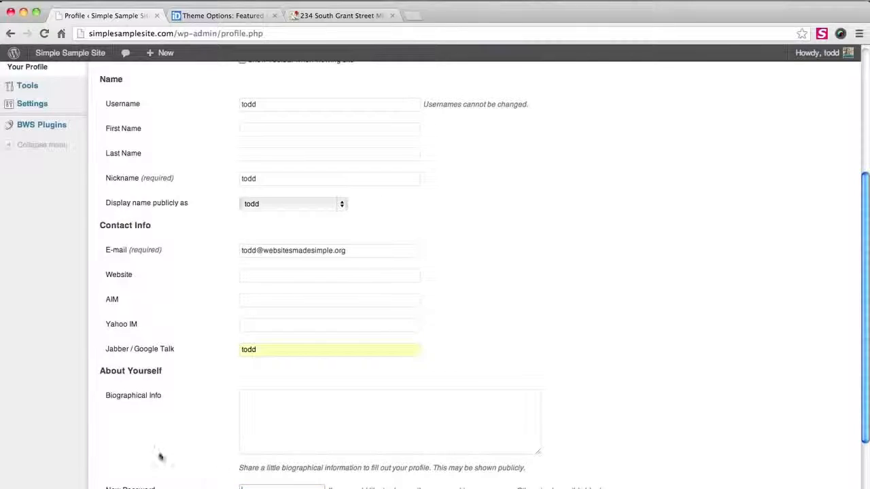
scroll(179, 416, down, 2)
scroll(175, 427, down, 1)
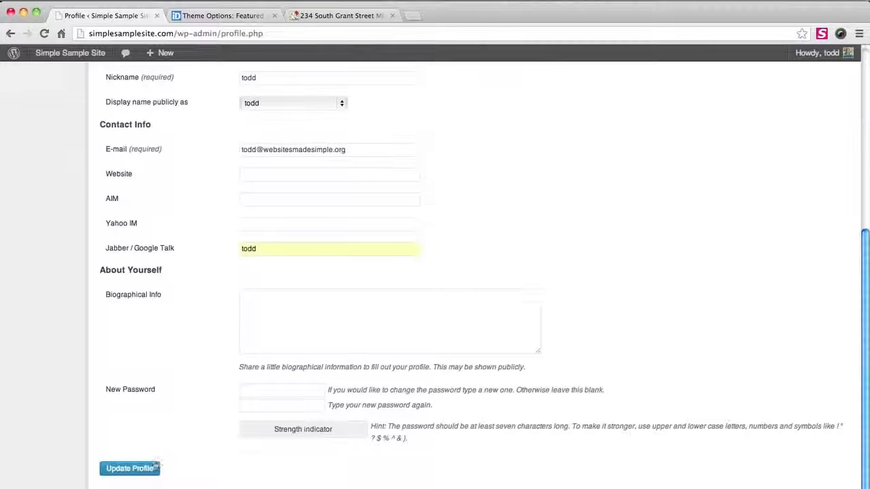
click(148, 469)
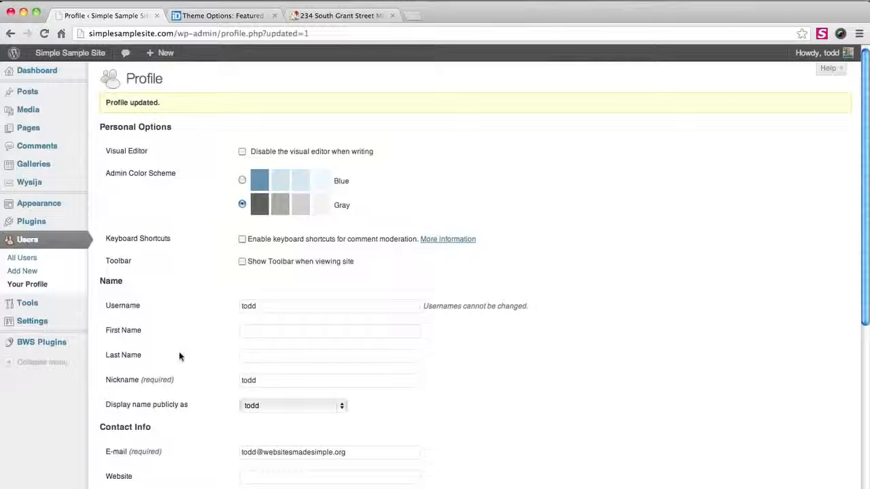
Open the live site in a new tab and check its home page for the admin toolbar, comparing it with the profile page
mouse_move(77, 62)
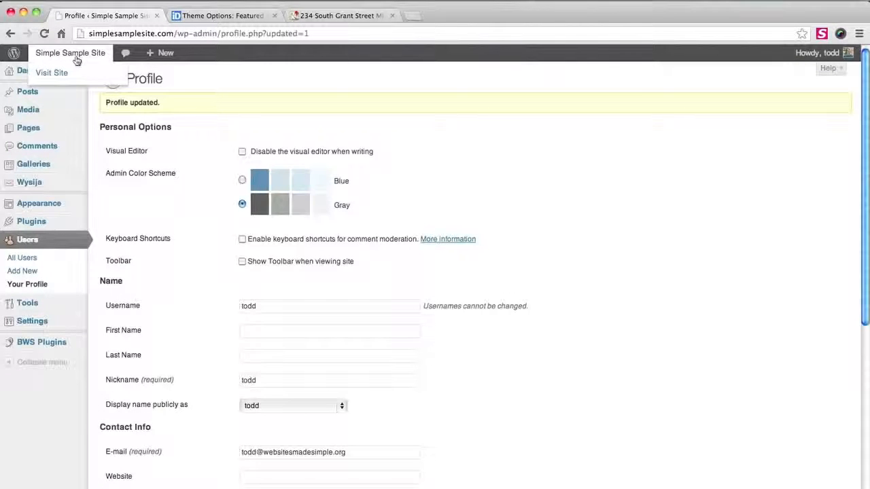
right_click(77, 60)
click(101, 60)
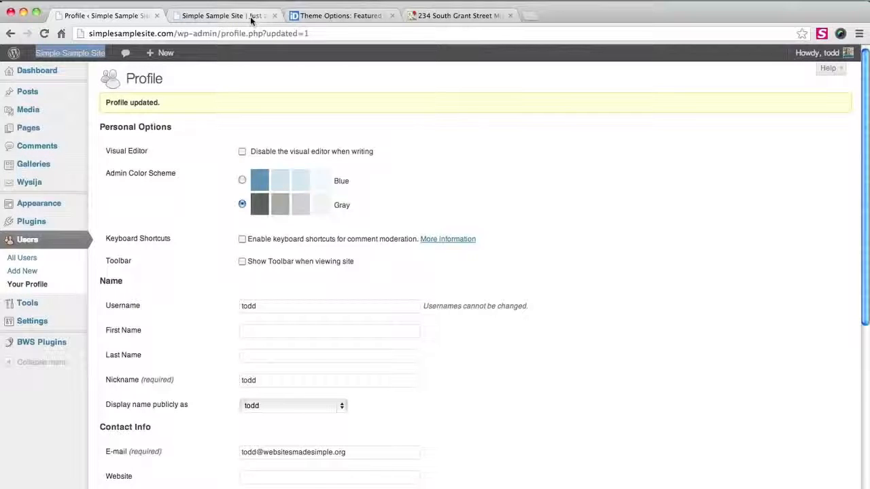
click(251, 19)
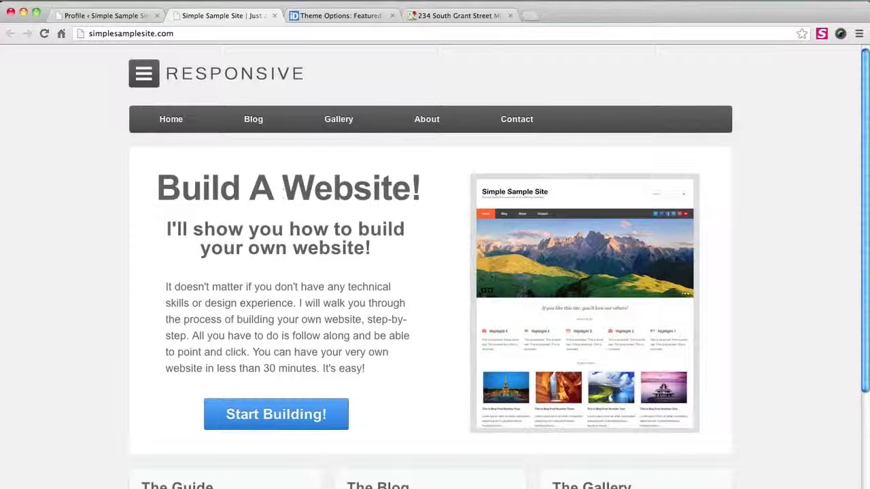
scroll(312, 300, down, 5)
scroll(230, 157, up, 3)
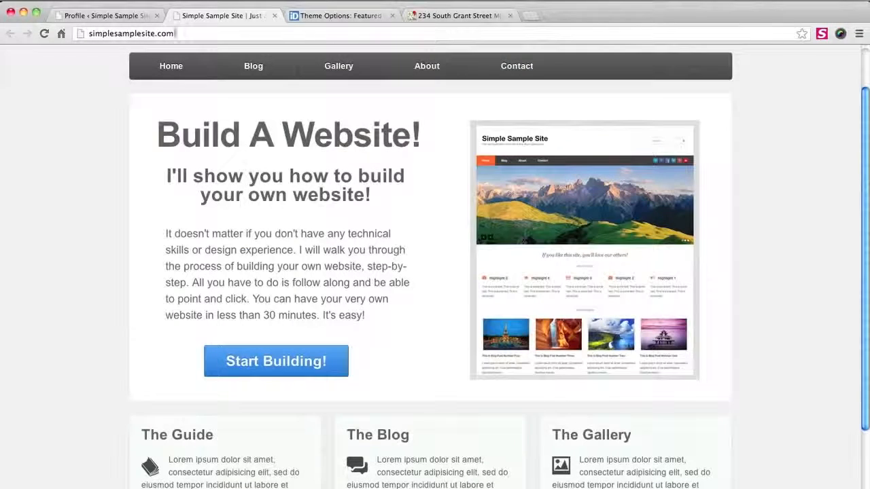
click(102, 15)
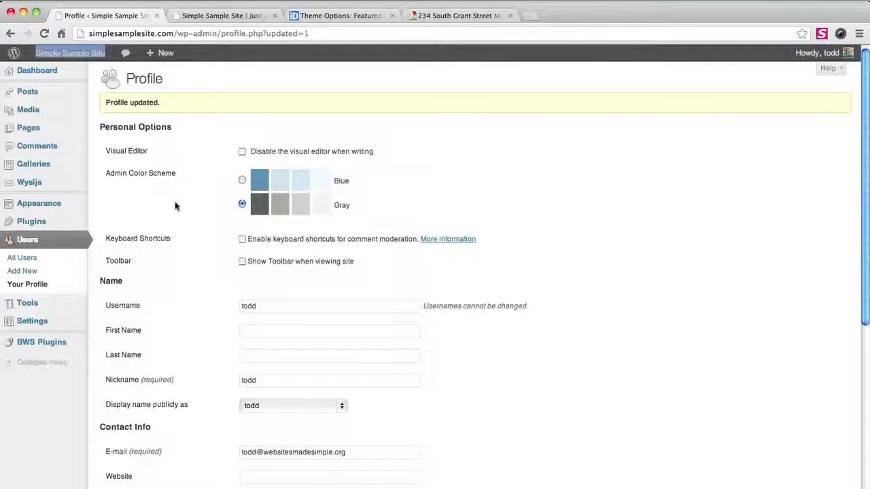
scroll(174, 206, down, 3)
scroll(177, 156, up, 3)
click(224, 21)
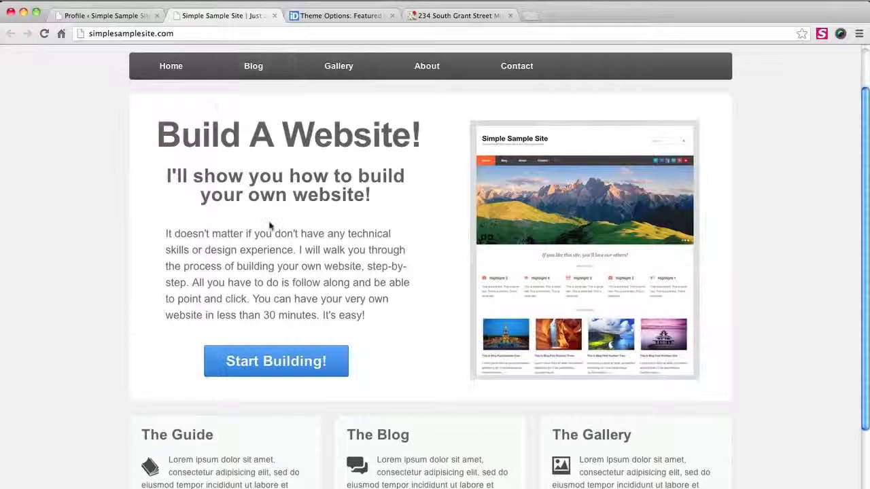